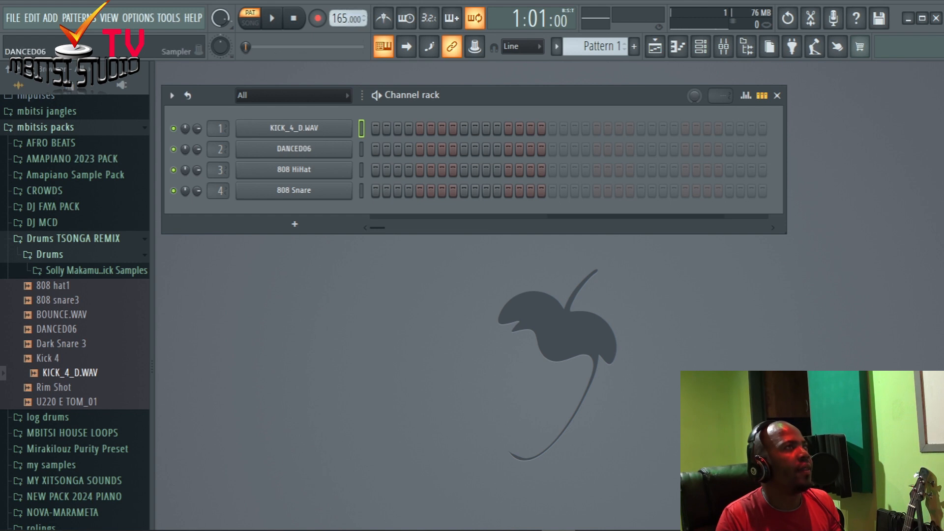
Fill the KICK_4_D.WAV channel of Pattern 1 with a hit on every 4 steps.
click(294, 128)
click(294, 129)
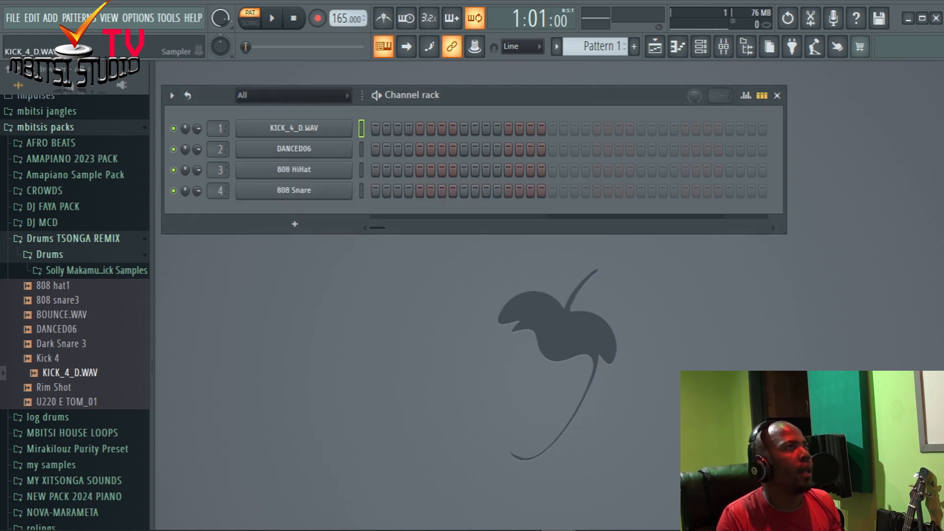
right_click(294, 128)
click(294, 128)
right_click(294, 128)
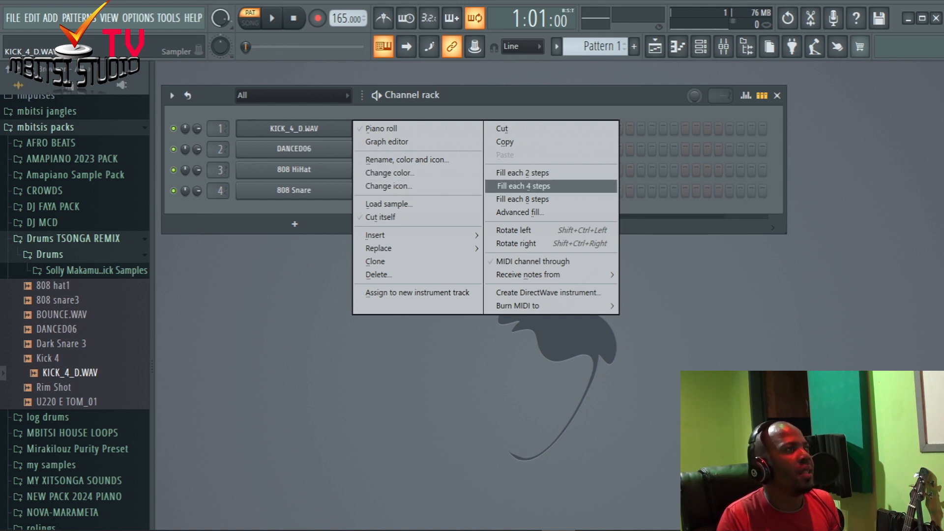
click(522, 186)
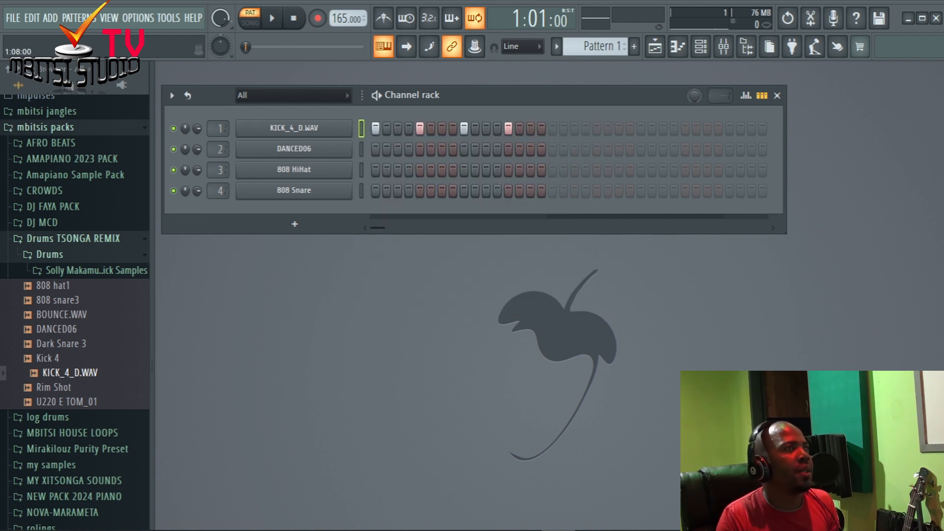
drag(506, 95, 500, 109)
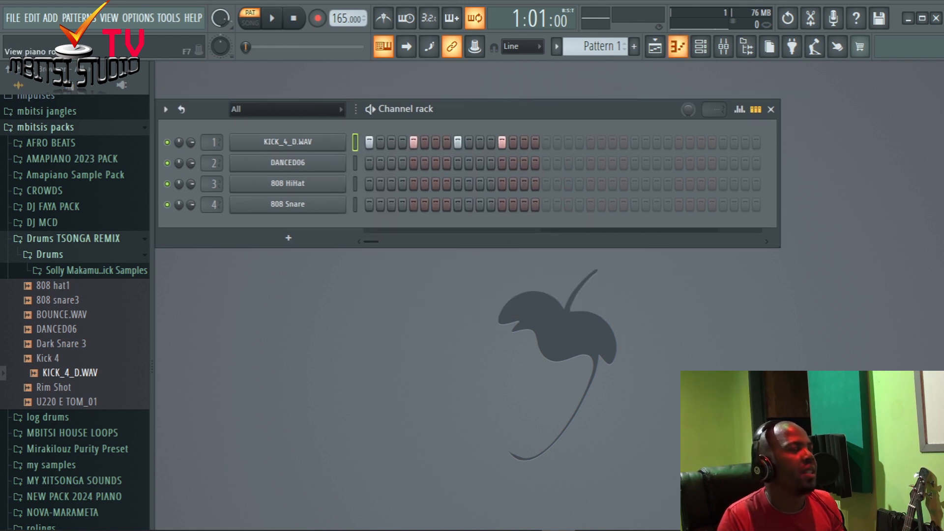
Open the playlist, rename Pattern 1 to KICK and color it dark red (#762A28).
click(655, 47)
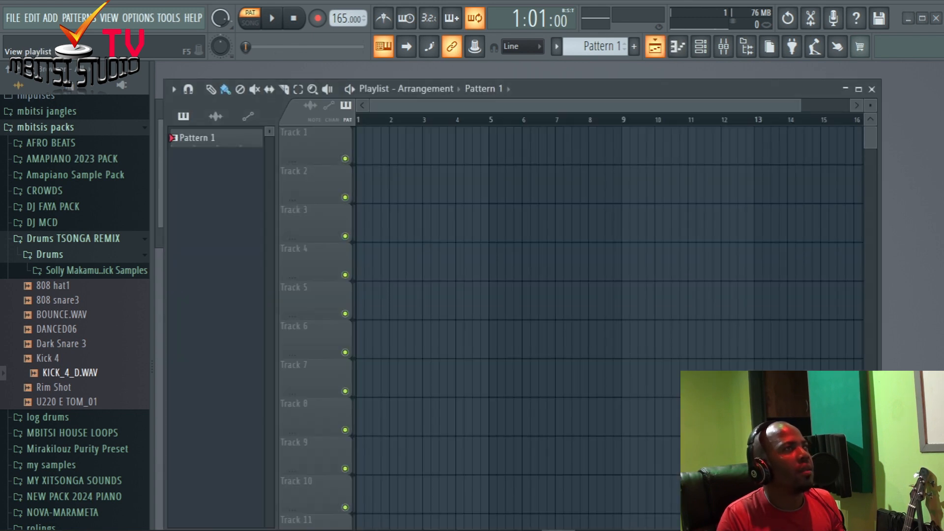
drag(614, 89, 618, 102)
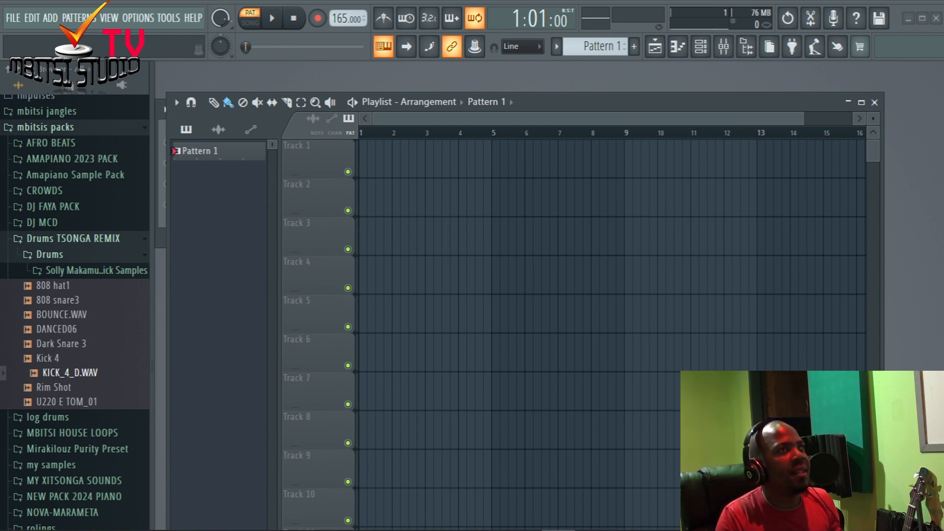
drag(216, 151, 244, 170)
key(F7)
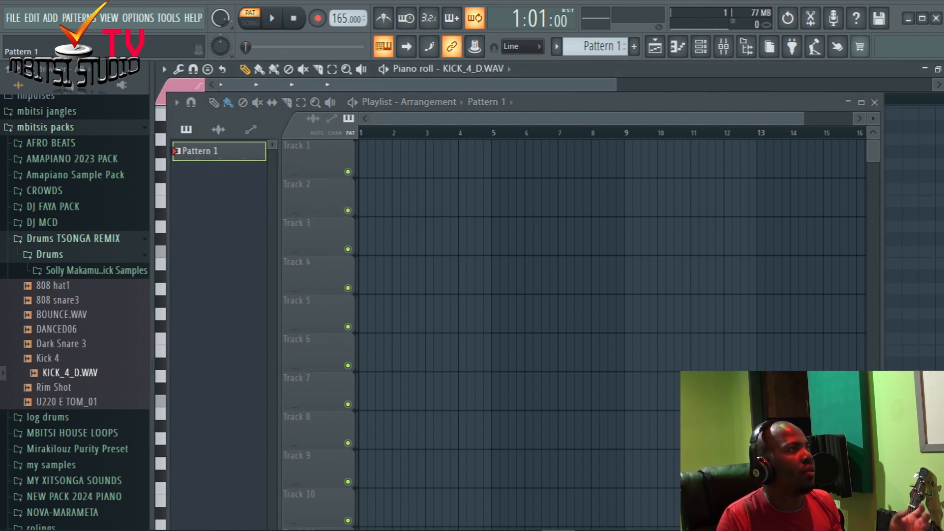
right_click(211, 154)
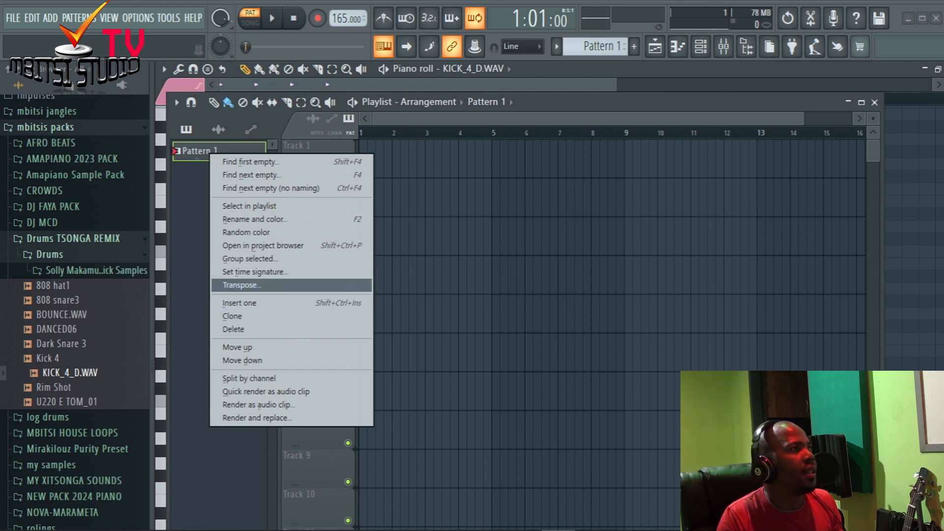
key(Return)
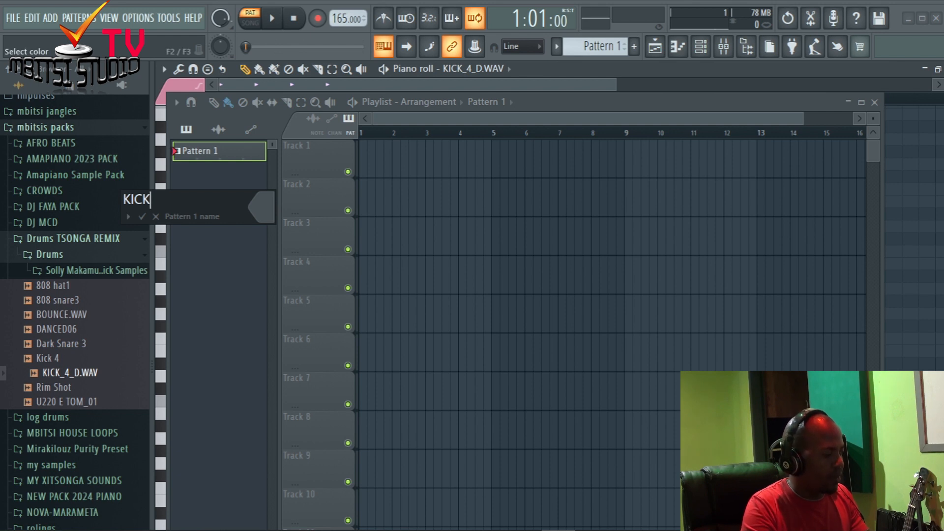
key(Return)
click(380, 243)
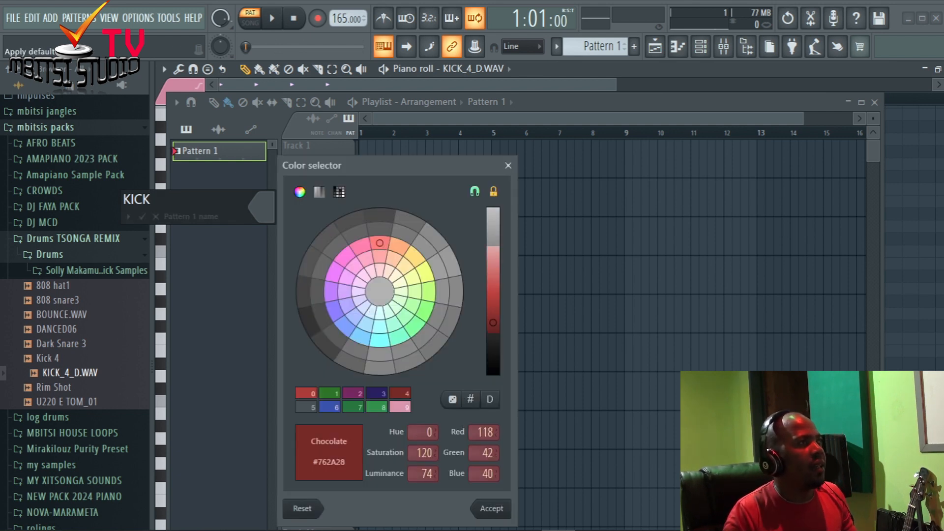
key(Return)
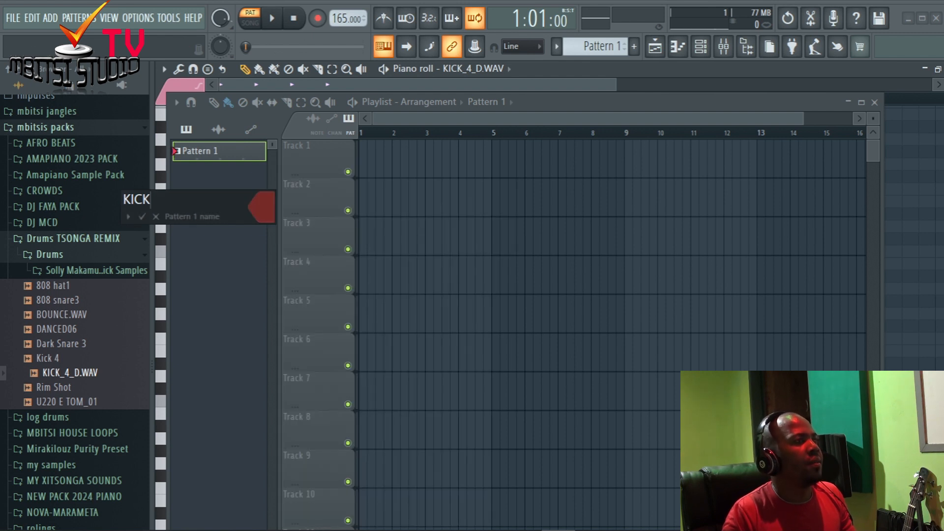
key(Return)
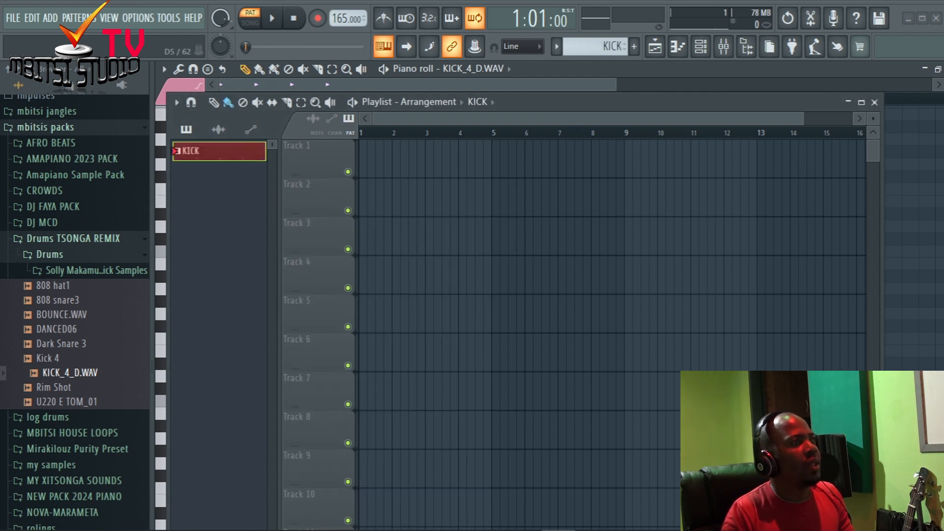
Place the KICK pattern at bar 1 of Track 1 and duplicate it to fill bars 1 to 4, playing the song.
drag(197, 151, 364, 162)
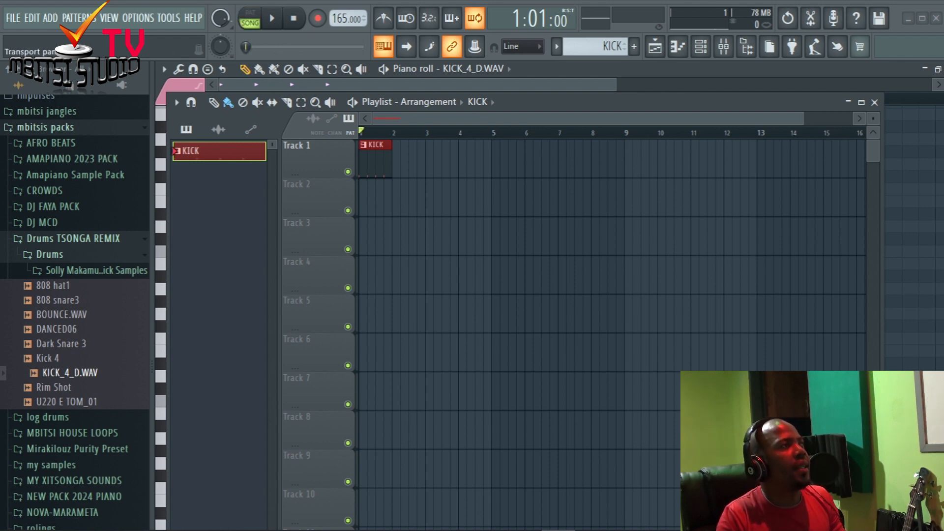
key(space)
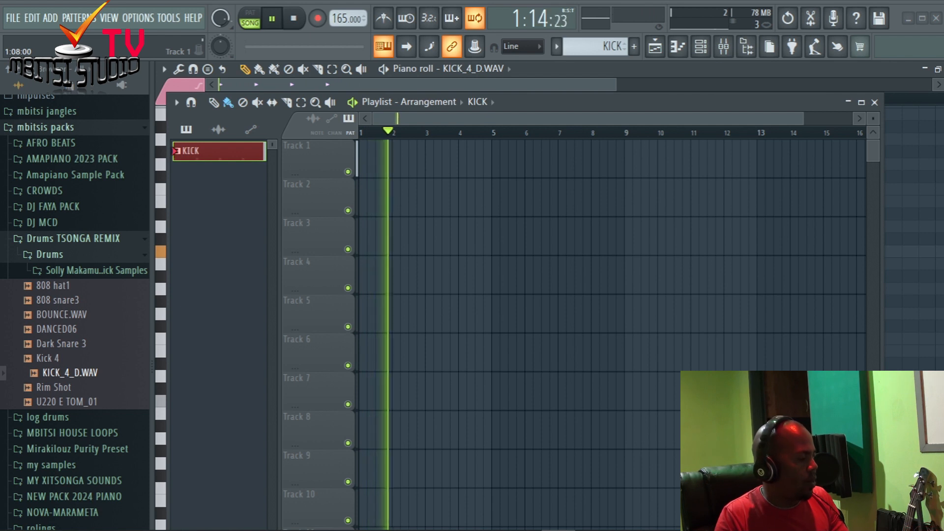
click(376, 160)
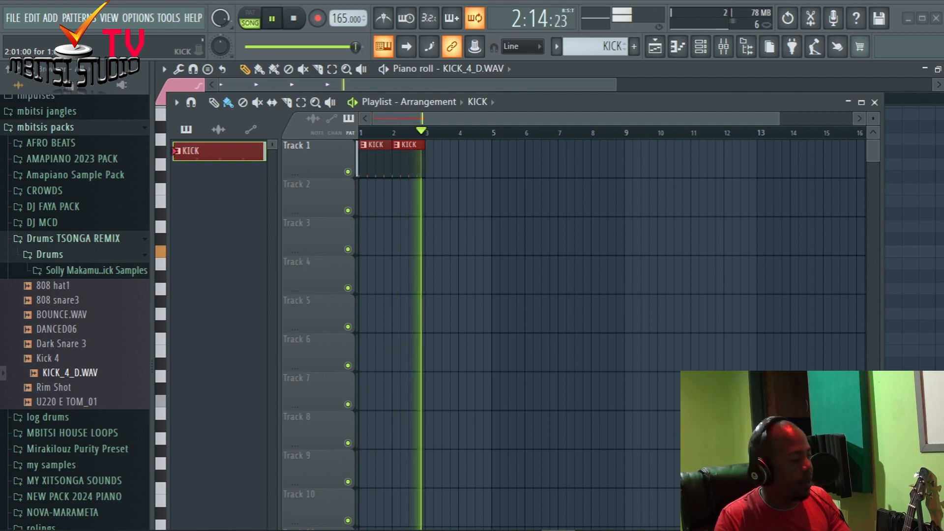
key(ctrl+b)
key(ctrl+b)
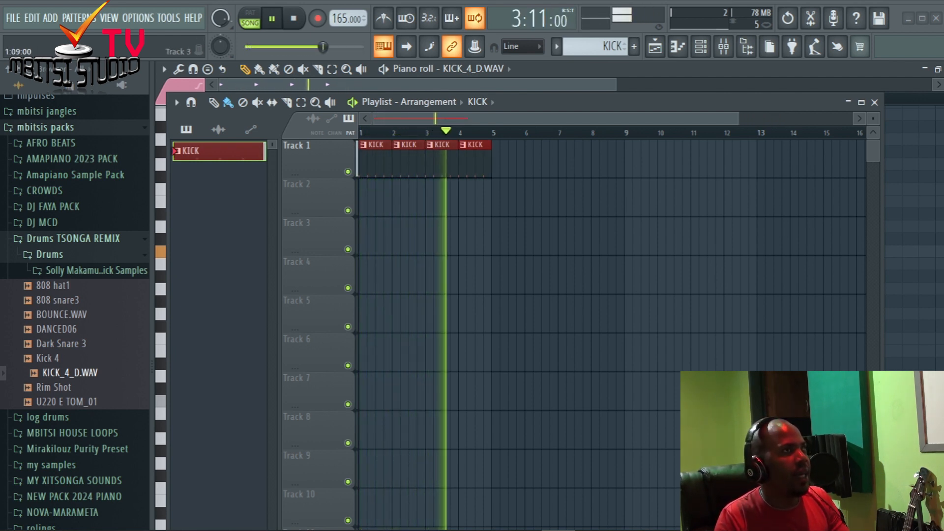
key(space)
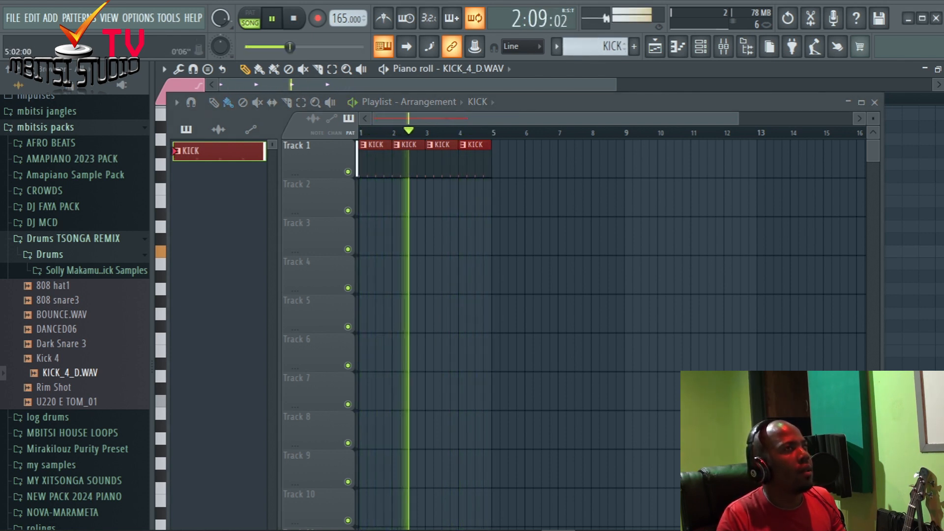
Add a new pattern after KICK, name it PIANO and color it blue (#3A53AC).
click(634, 46)
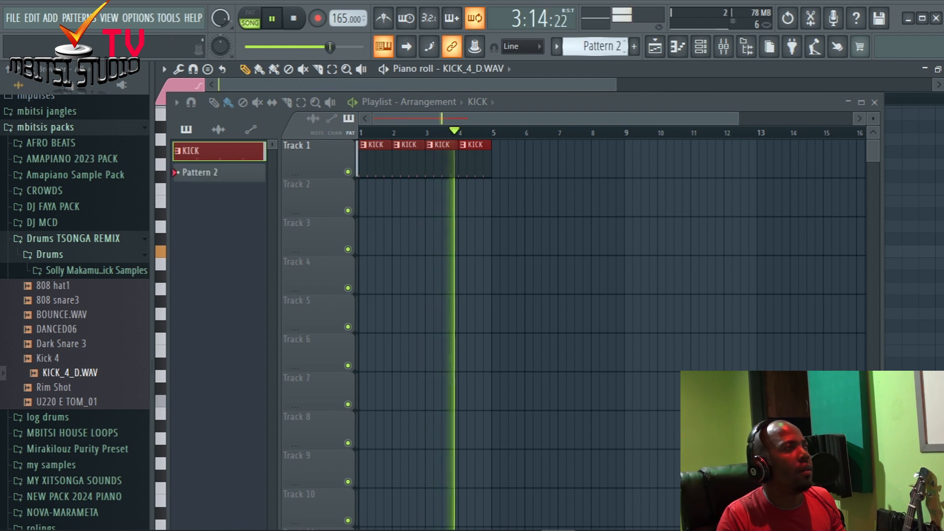
click(217, 151)
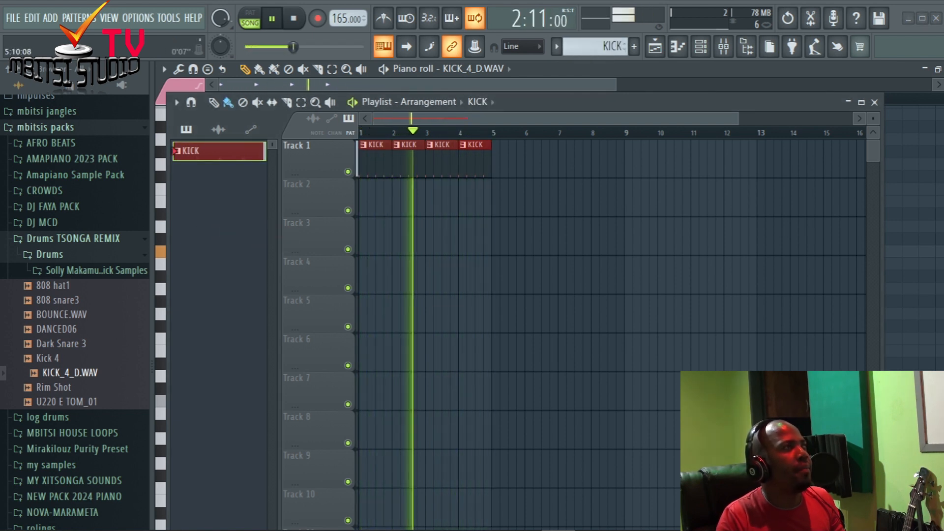
click(633, 46)
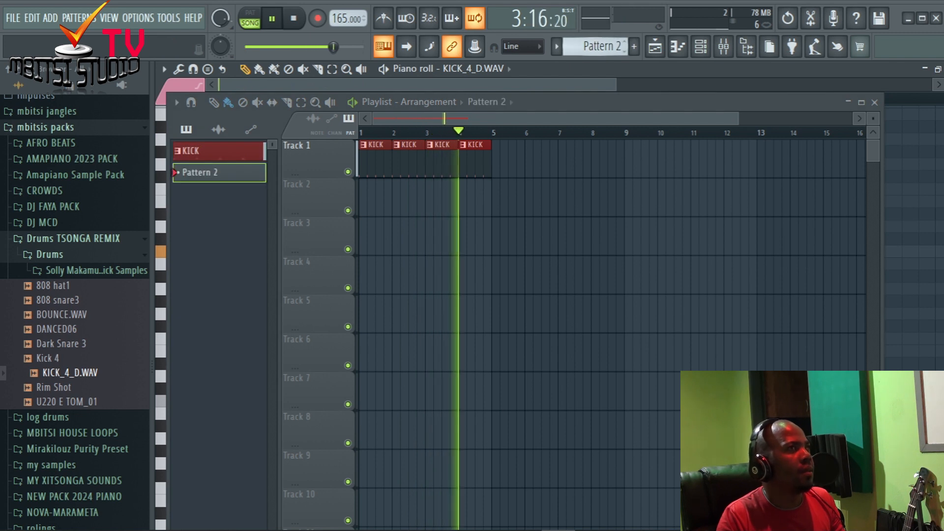
right_click(195, 175)
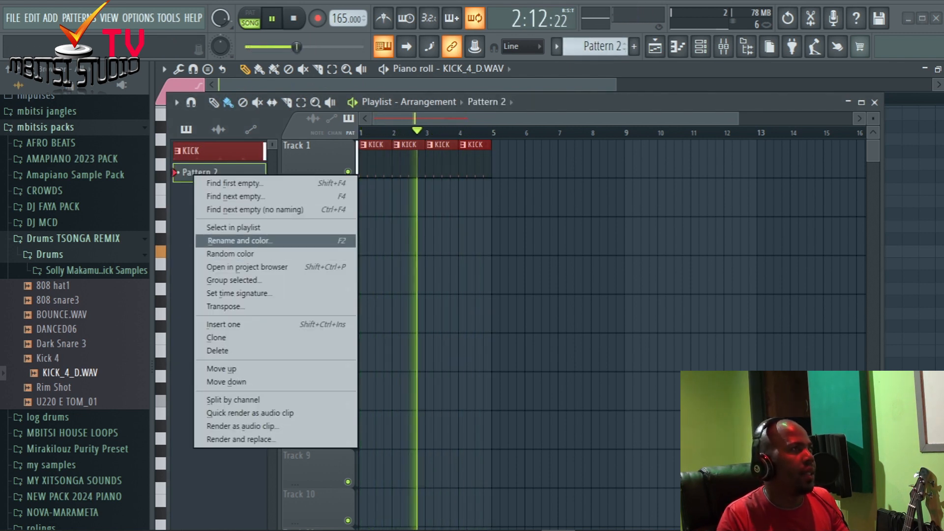
click(238, 240)
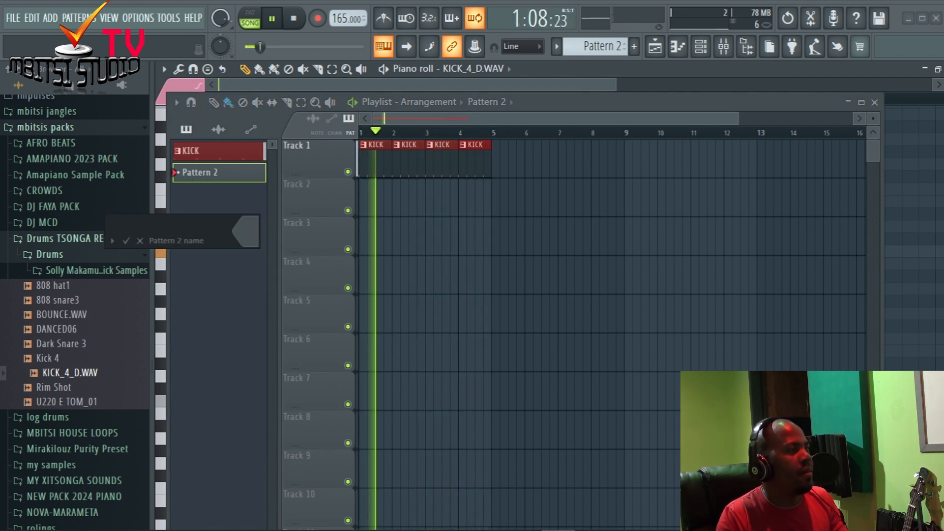
text(PIAN)
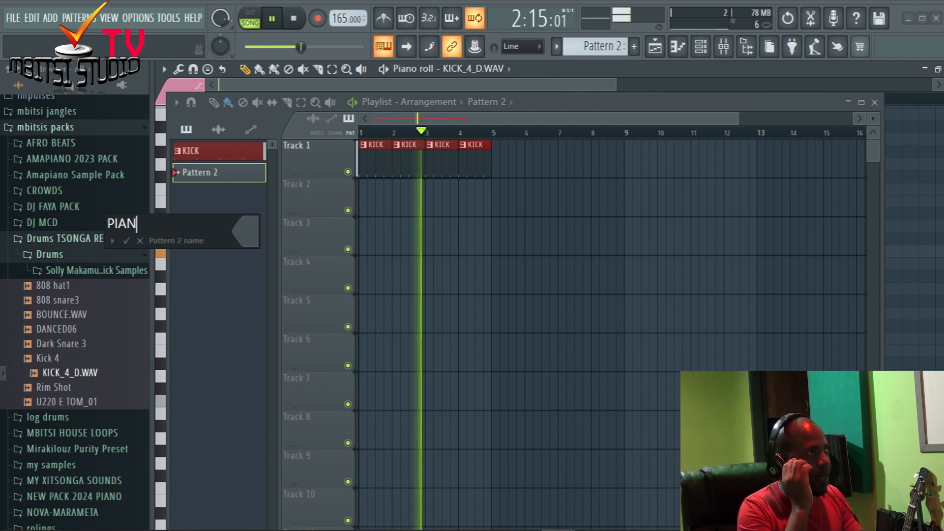
text(O)
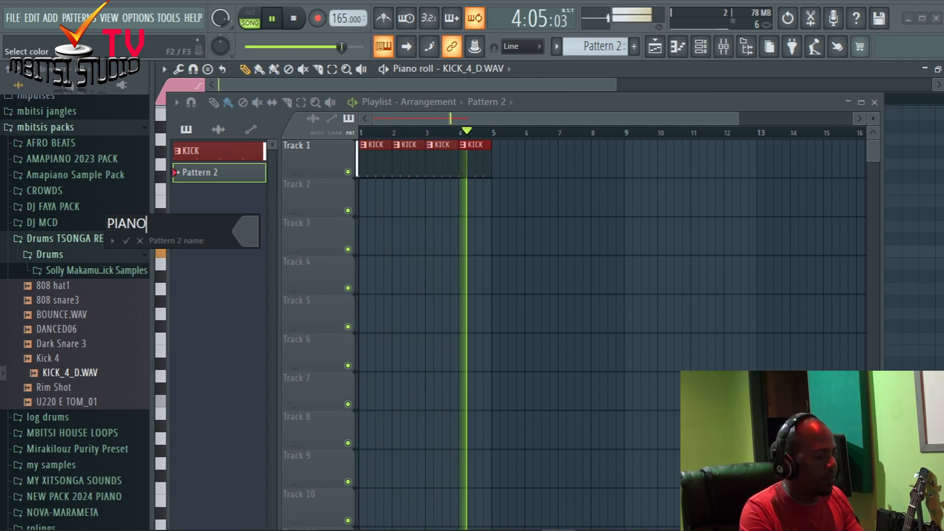
click(245, 231)
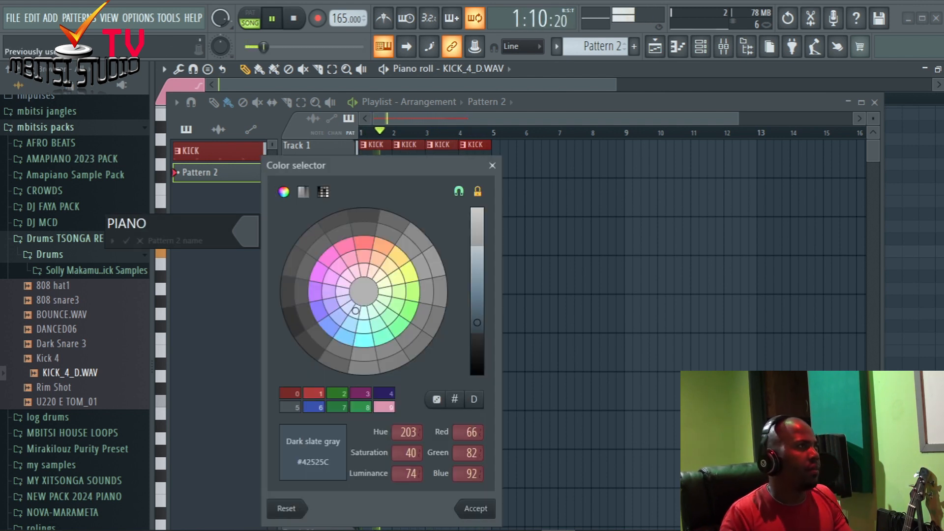
click(314, 407)
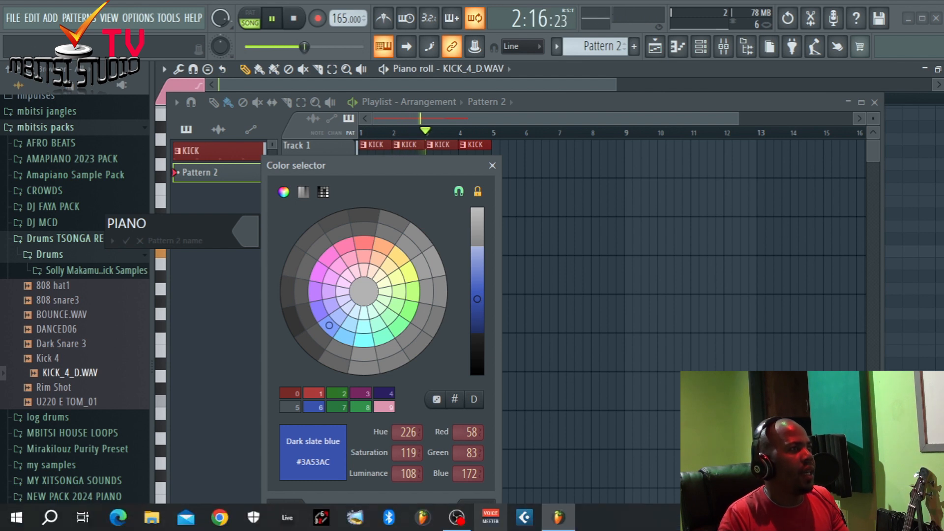
click(475, 509)
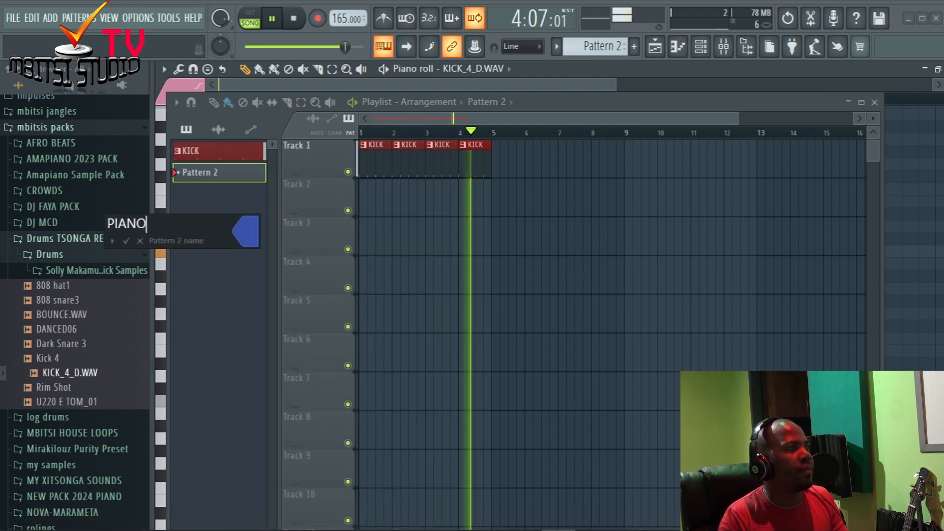
click(126, 241)
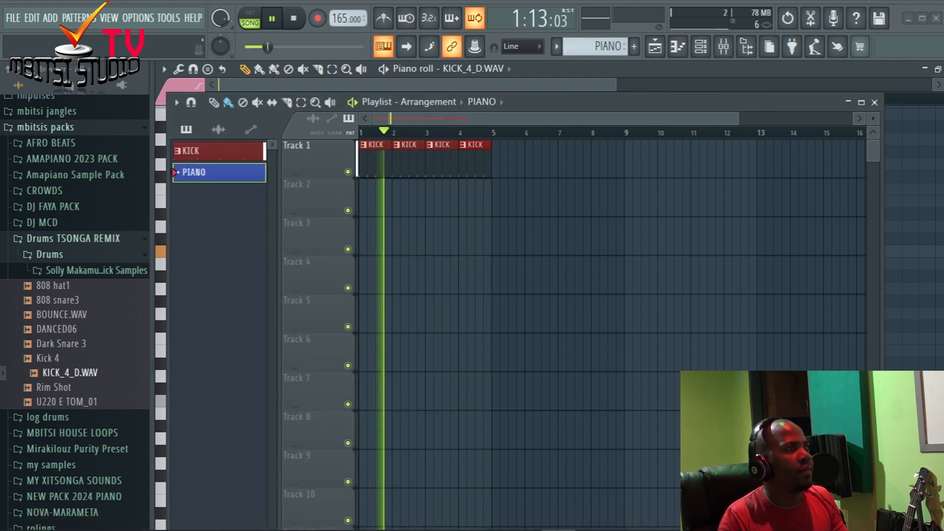
Place the PIANO pattern at bar 1 of Track 2 and make its clip span bars 1 to 4.
drag(218, 172, 342, 236)
drag(391, 184, 491, 183)
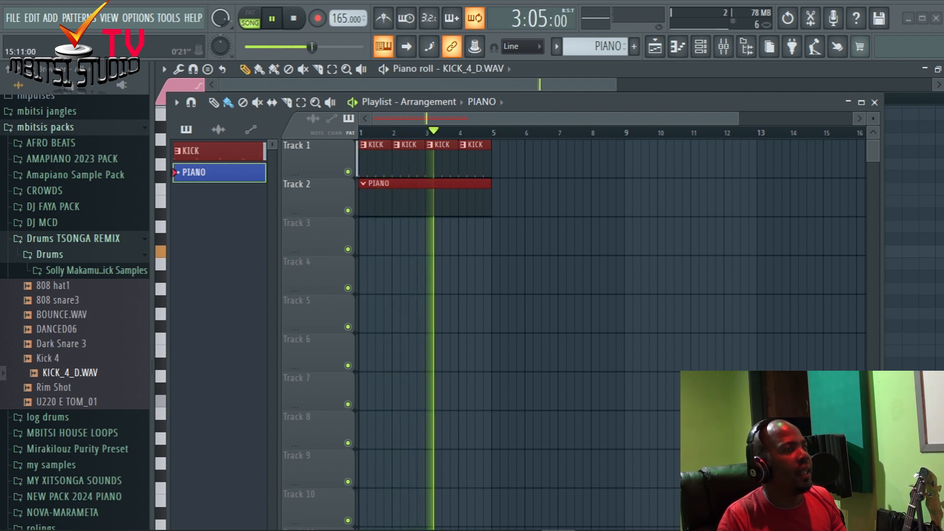
drag(640, 102, 689, 109)
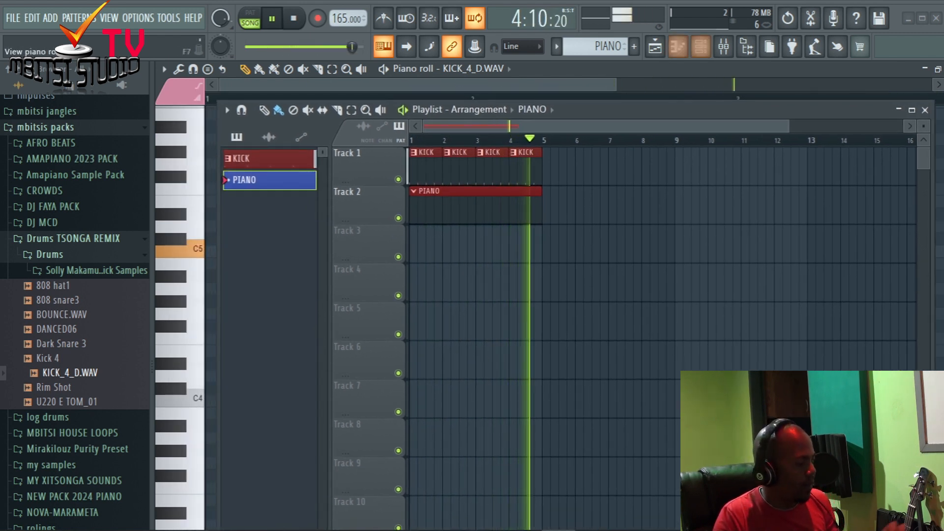
click(700, 47)
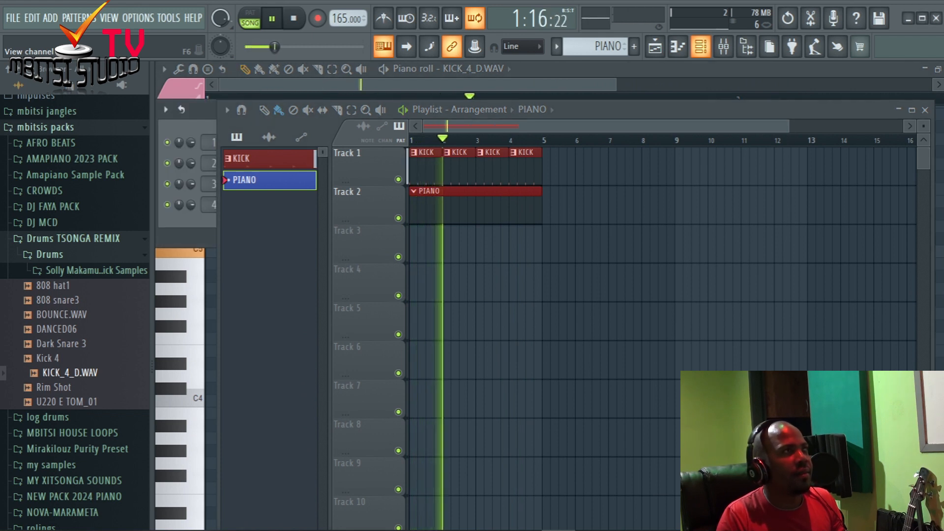
key(F6)
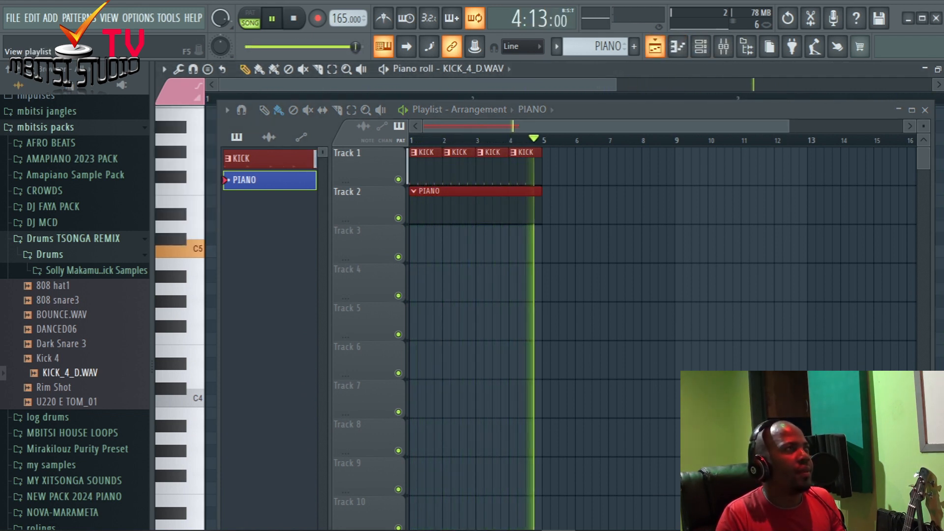
click(654, 46)
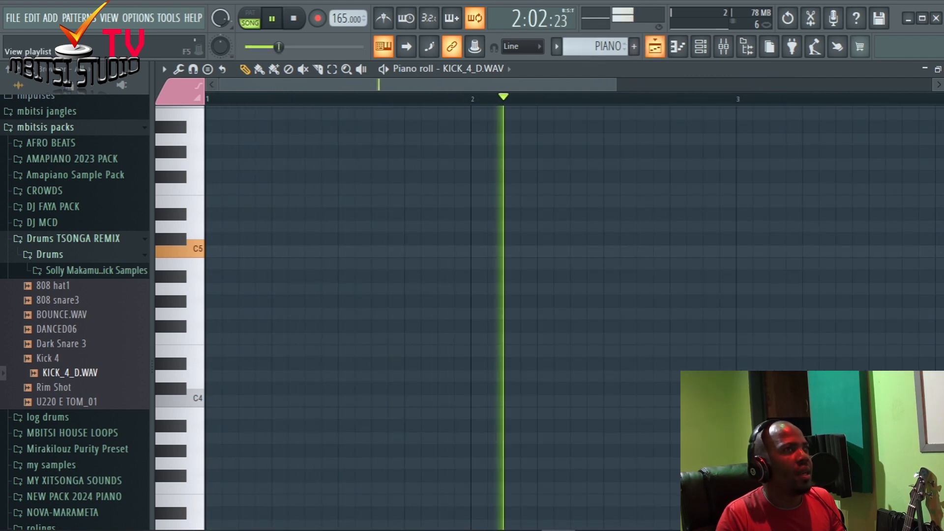
click(655, 47)
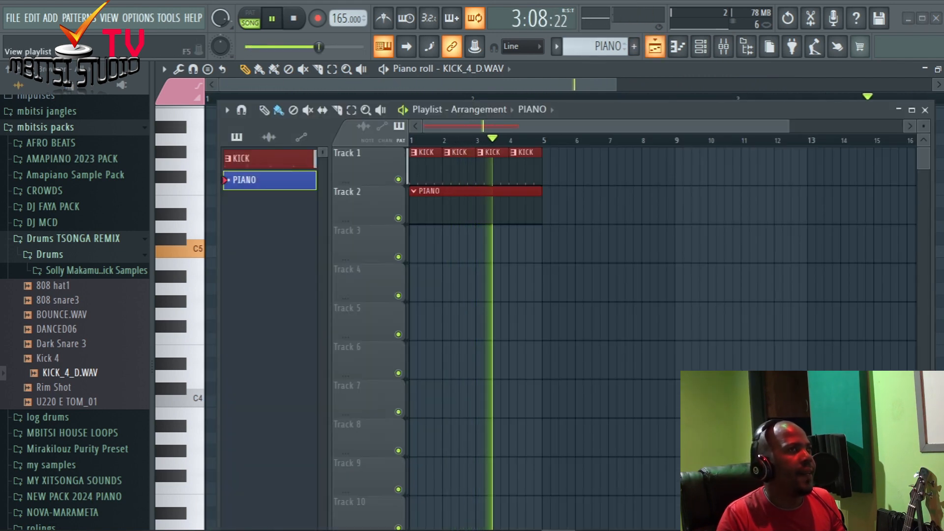
click(678, 46)
click(678, 46)
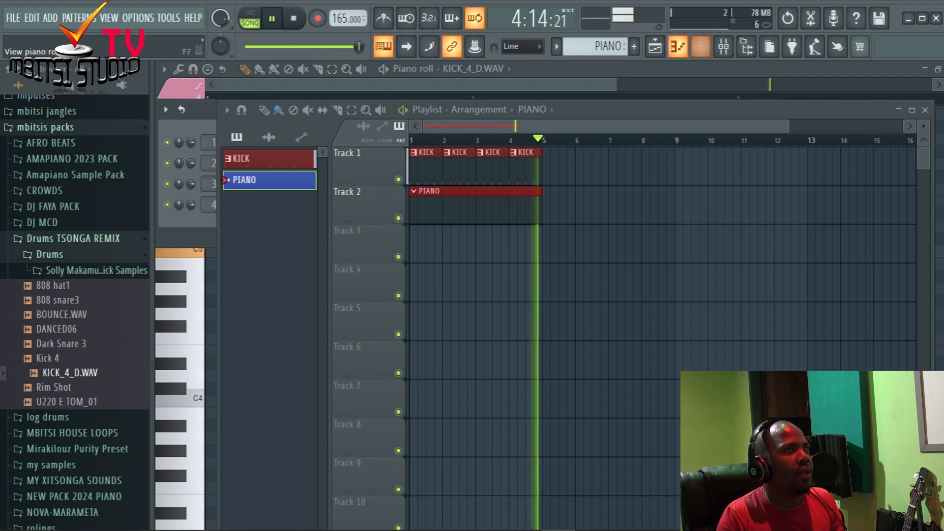
Add an Xpand!2 instrument channel to the channel rack for the PIANO pattern and move its plugin window into full view.
click(655, 46)
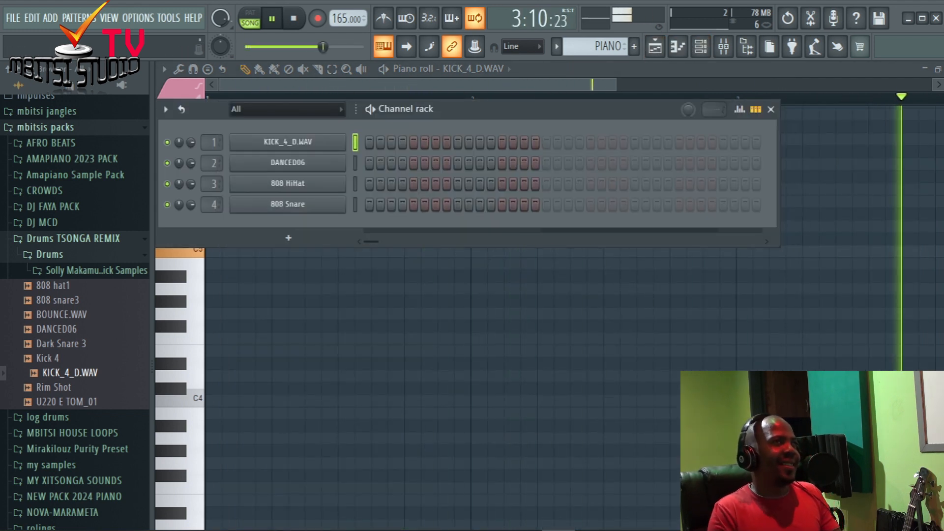
click(288, 238)
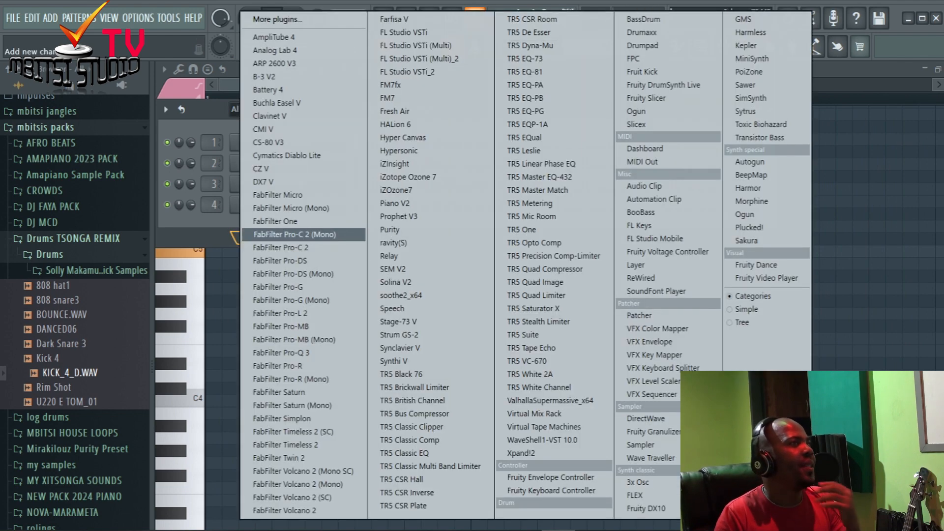
key(Escape)
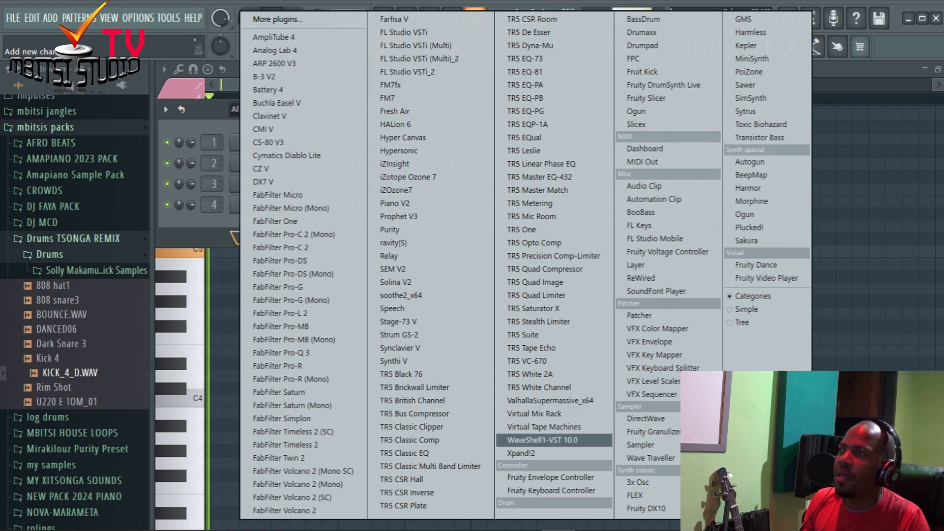
click(541, 453)
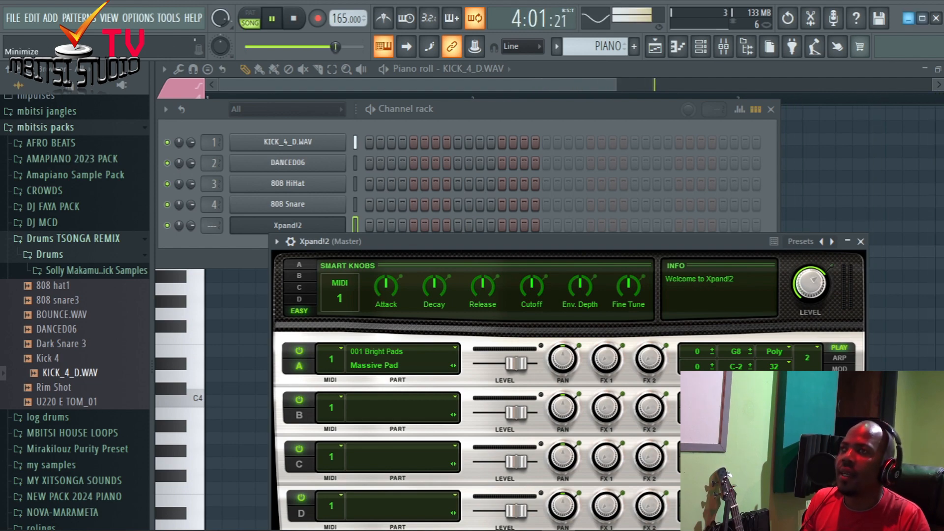
drag(492, 95, 485, 113)
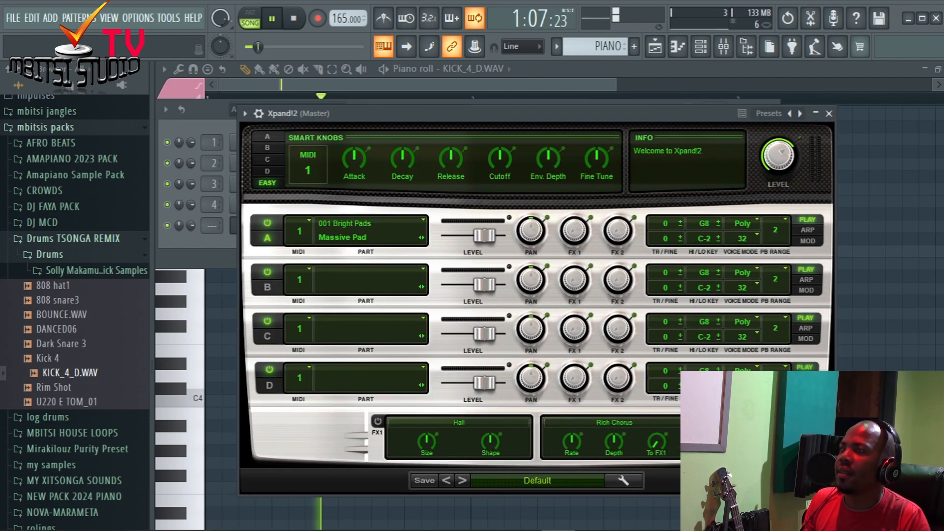
Load Xpand!2's +01 Rock Piano preset from the 13 Acoustic Piano category and record a four-bar chord part with it.
click(424, 221)
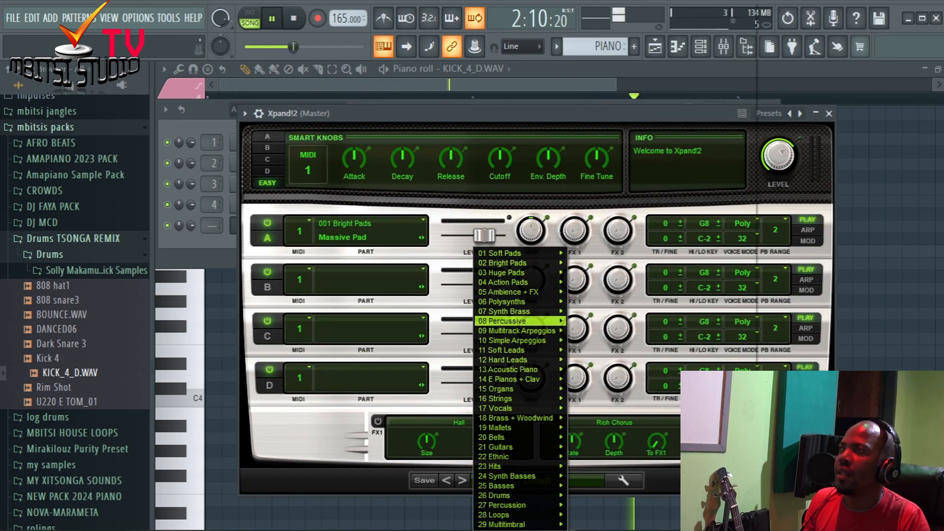
mouse_move(519, 466)
mouse_move(519, 379)
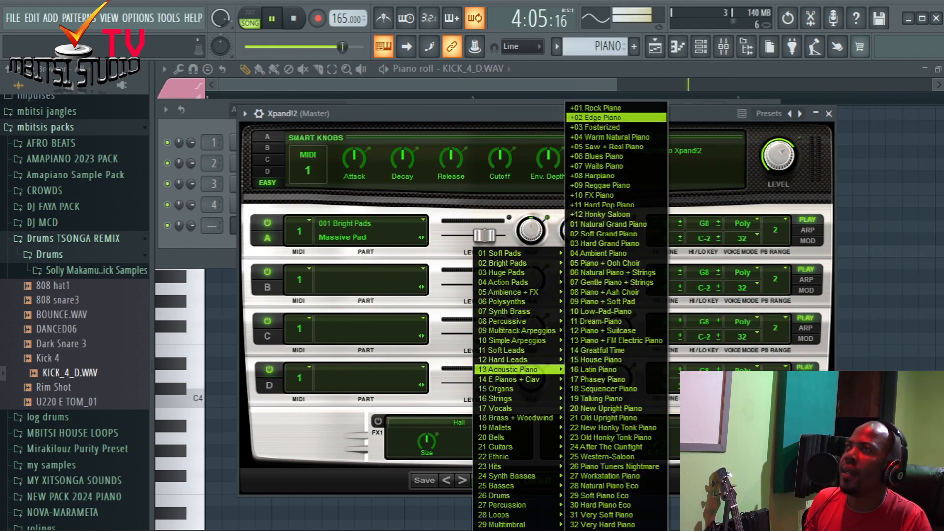
click(595, 107)
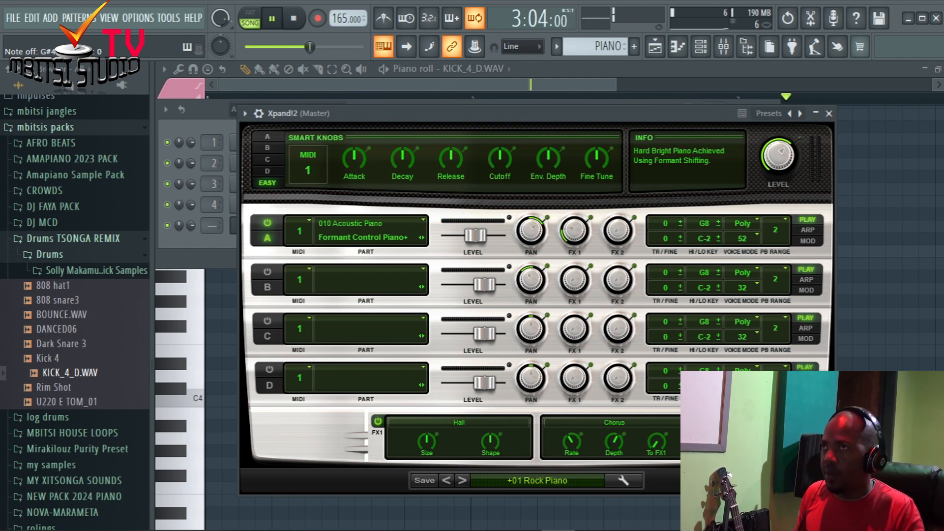
click(828, 114)
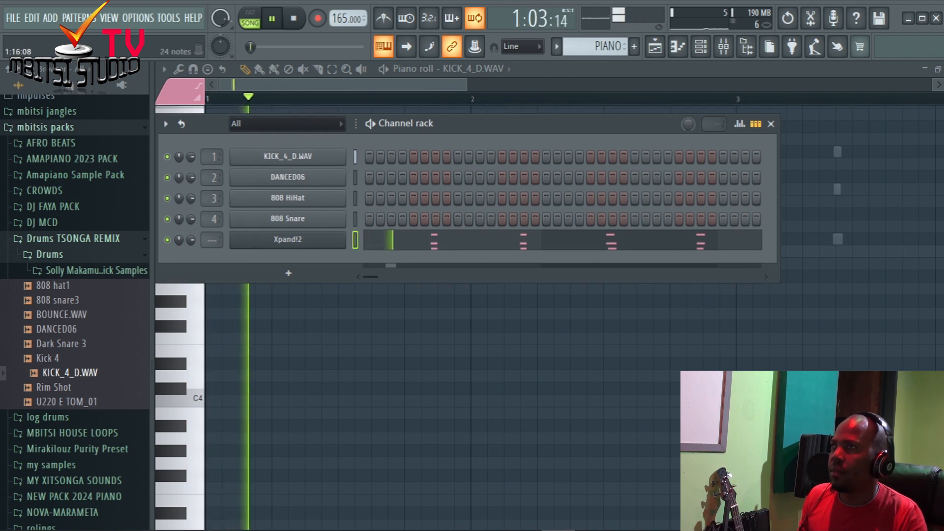
Open the Xpand!2 notes in the piano roll, align the four bars of chords to the grid and restore the editor to a smaller window.
click(534, 239)
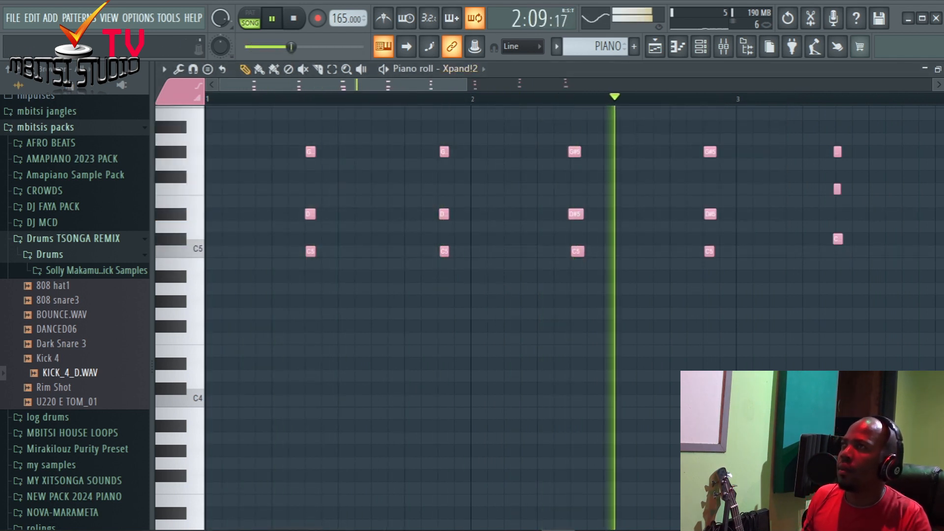
drag(466, 85, 722, 84)
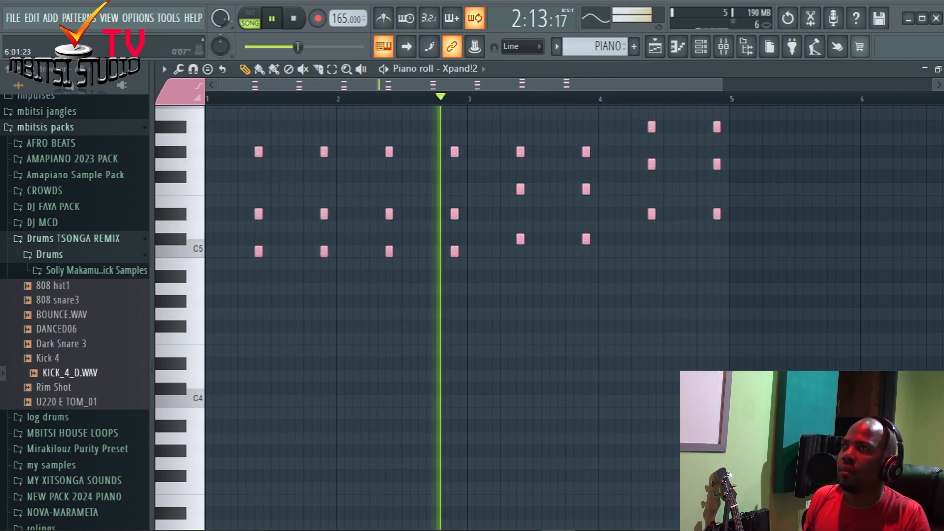
drag(722, 85, 892, 85)
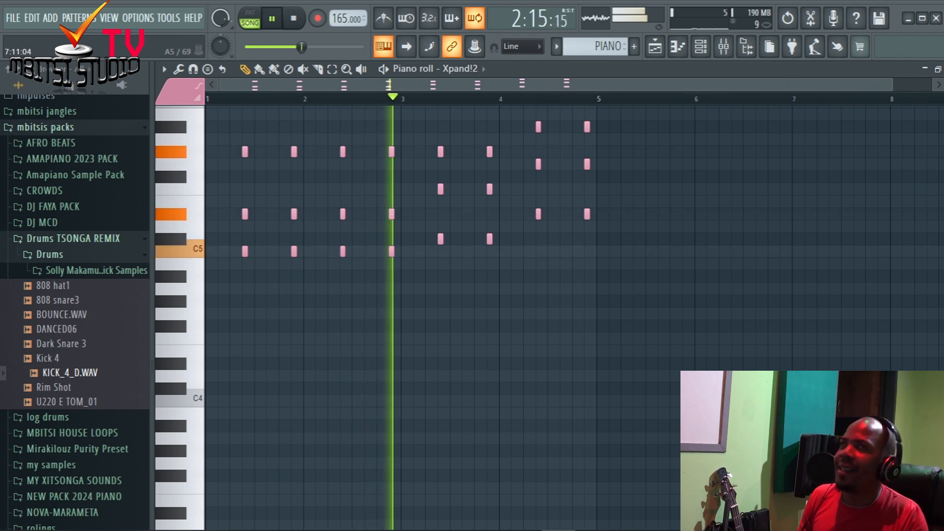
click(938, 69)
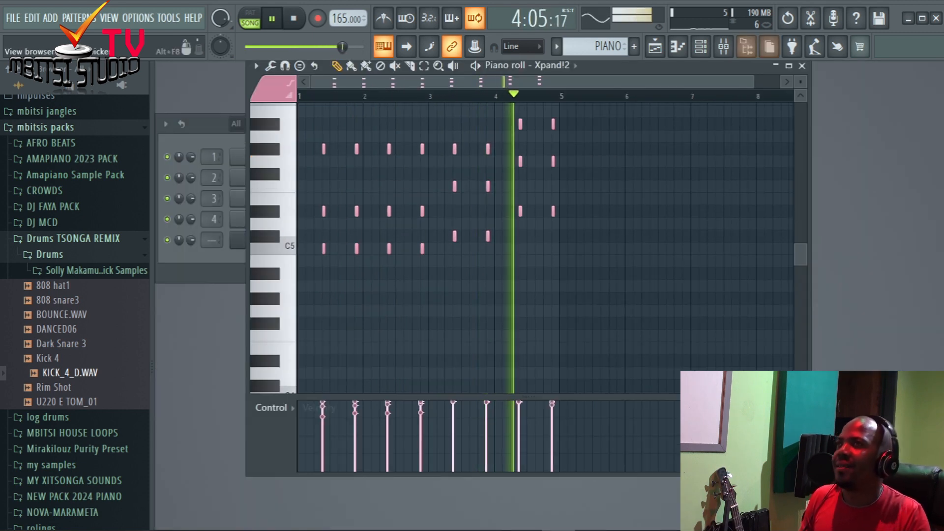
drag(688, 65, 698, 84)
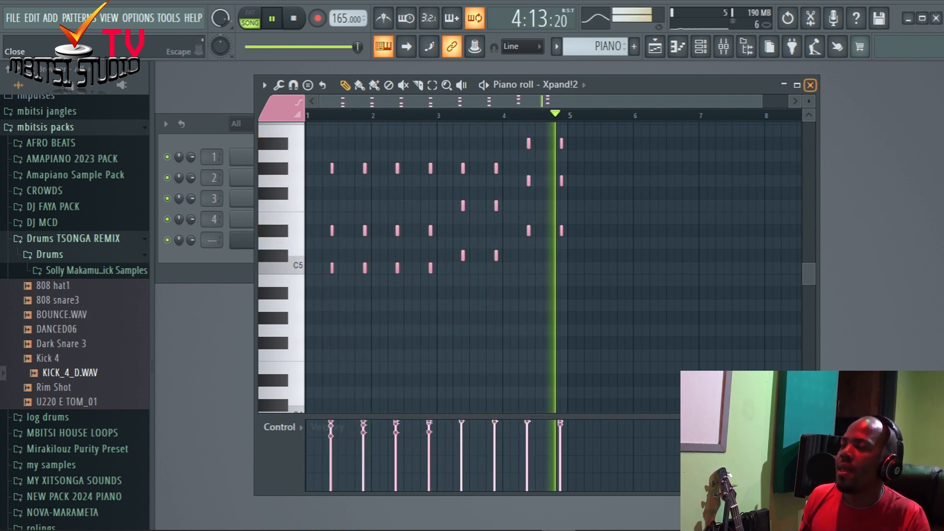
Play the song from the start, check the piano chords across bars 1 to 4, and close the piano roll.
key(space)
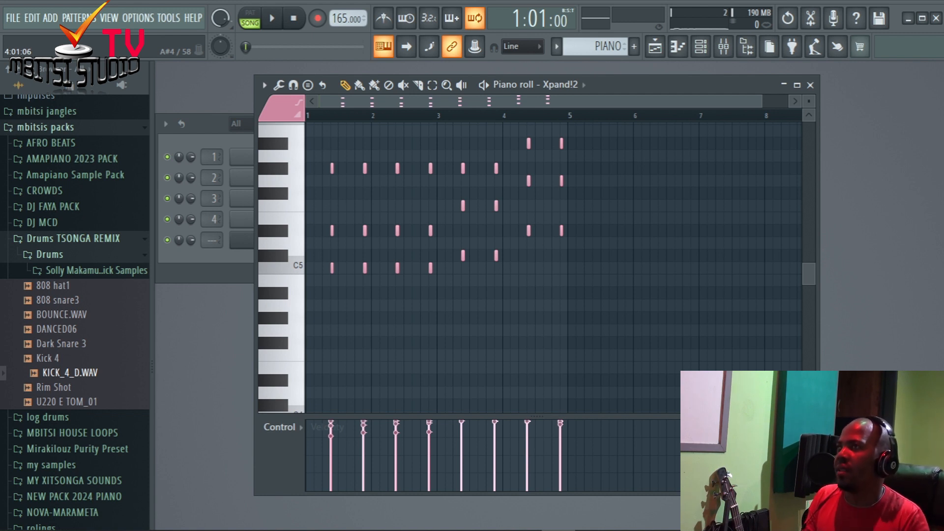
key(space)
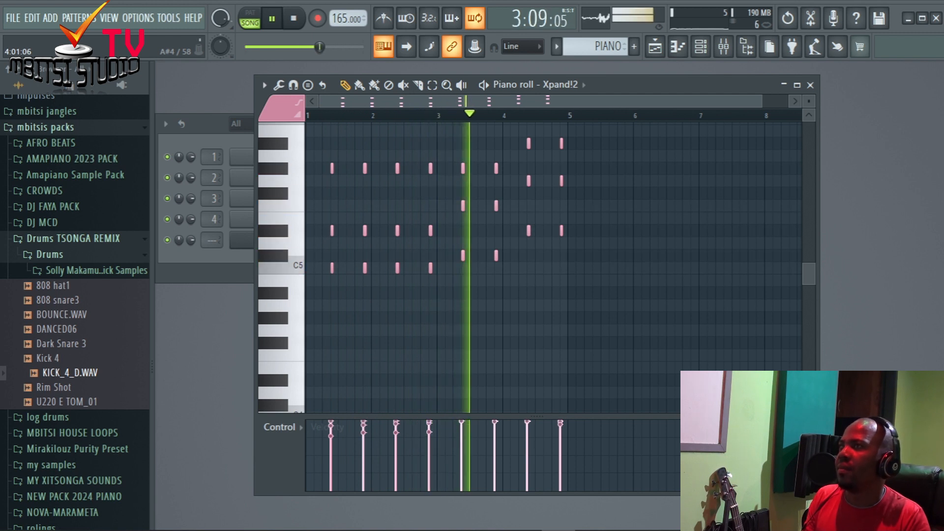
scroll(541, 265, up, 2)
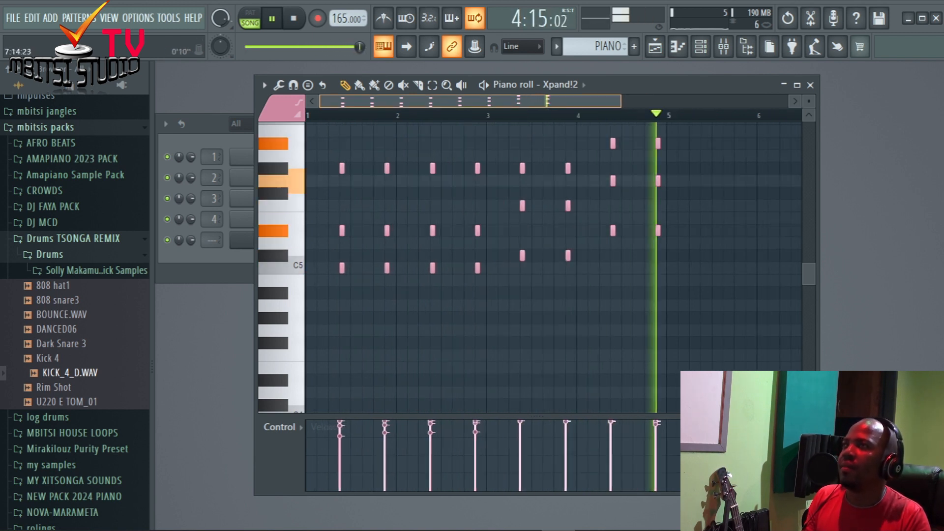
scroll(541, 265, up, 1)
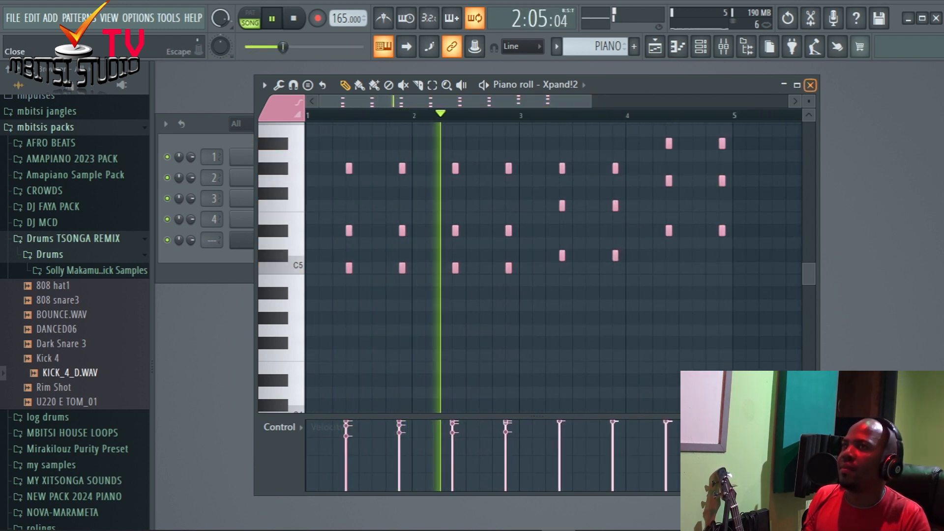
click(811, 86)
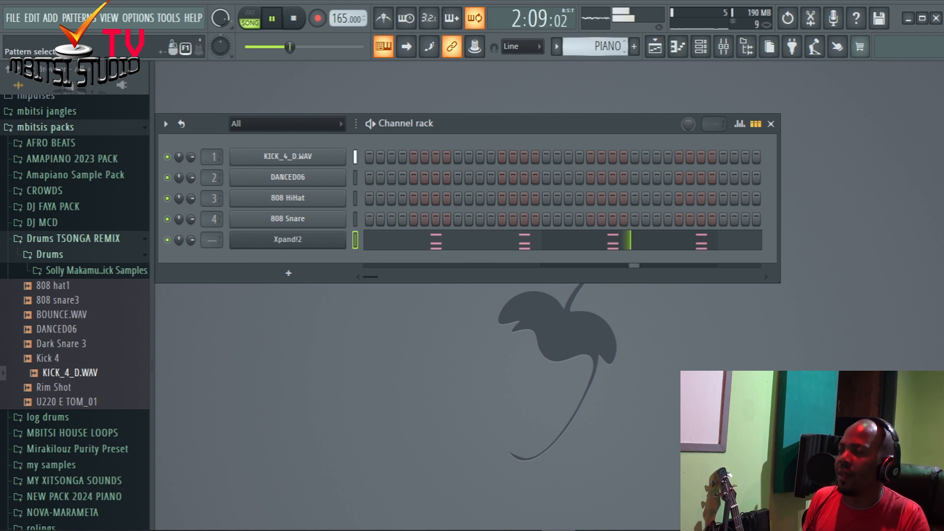
Switch from the PIANO pattern to the KICK pattern and play the song to hear the kick layers with the piano.
scroll(595, 47, up, 1)
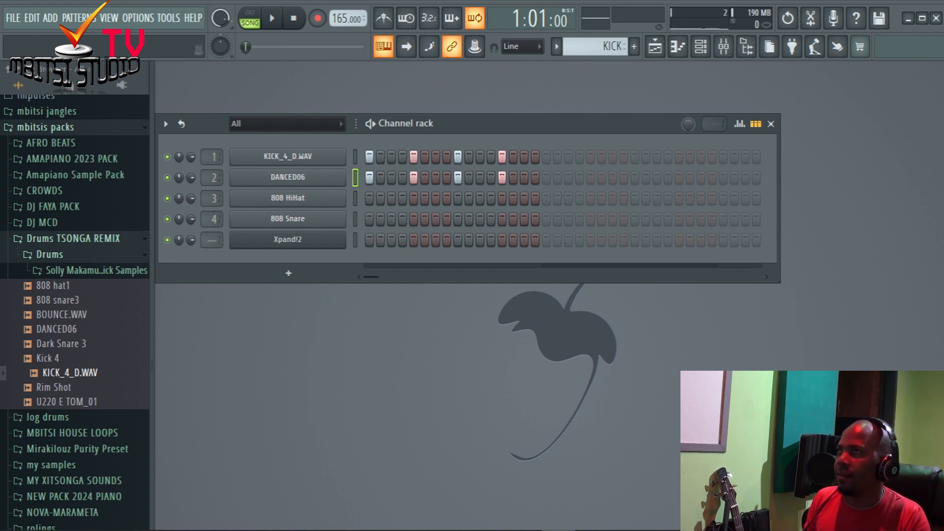
key(space)
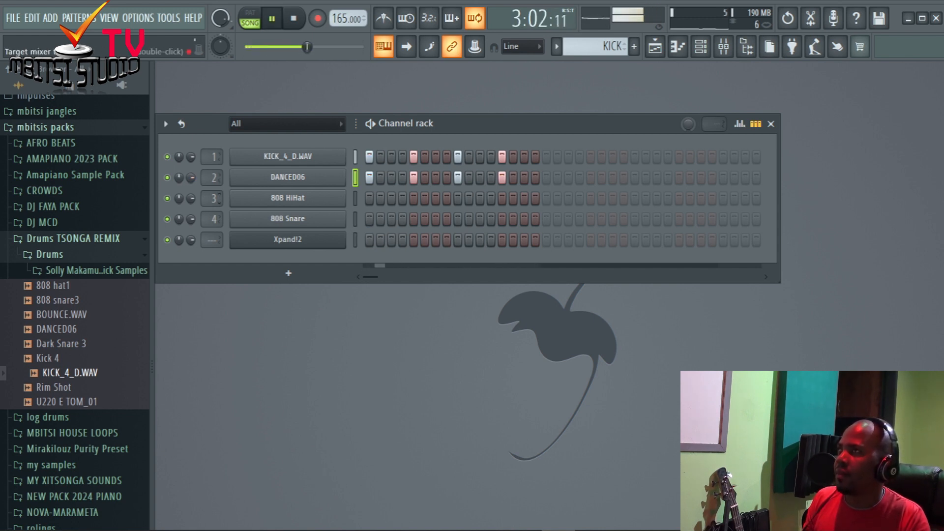
key(space)
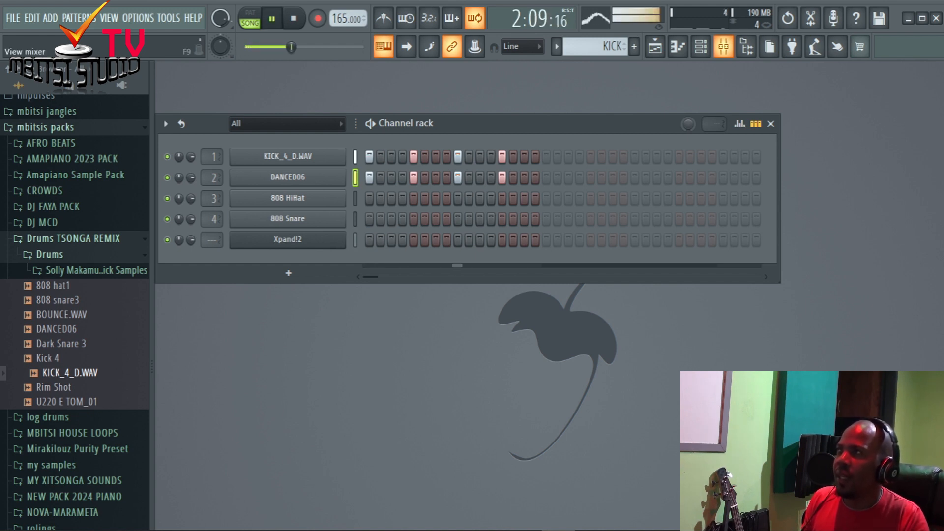
key(space)
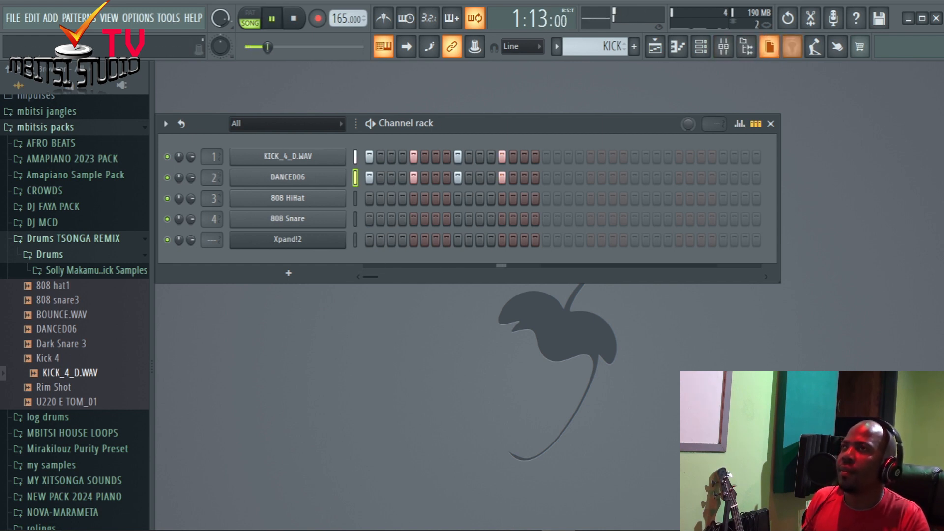
Open the mixer, lower the volume of Insert 2, which carries the DANCED06 kick layer, and close the mixer.
key(F9)
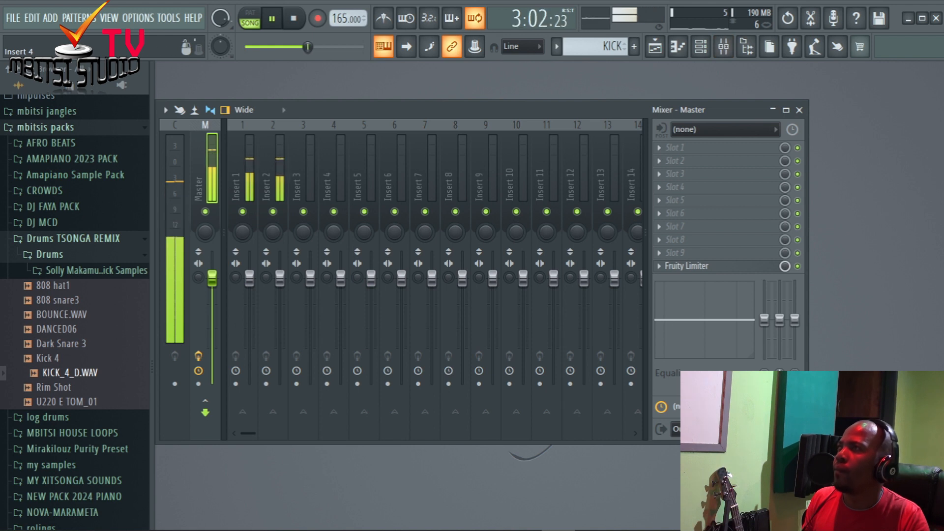
drag(443, 109, 498, 120)
drag(308, 46, 348, 47)
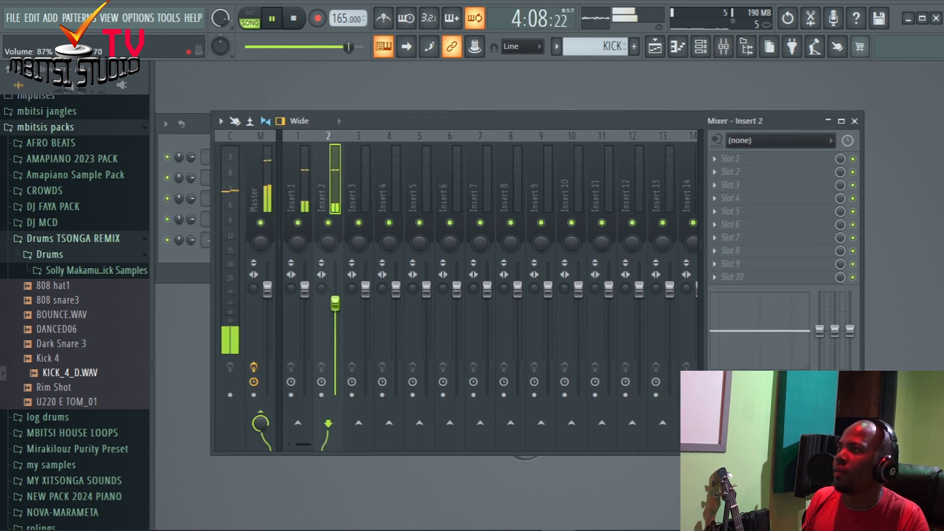
drag(335, 313, 335, 318)
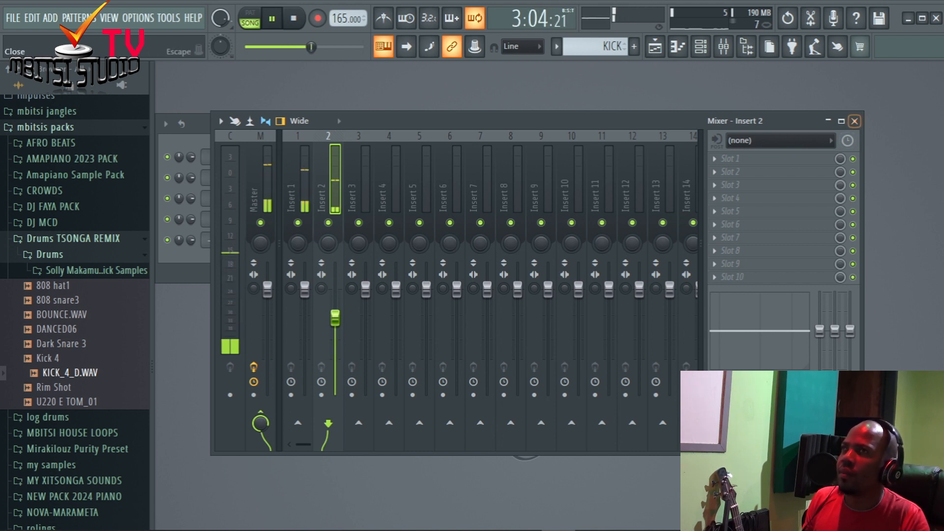
drag(322, 46, 362, 46)
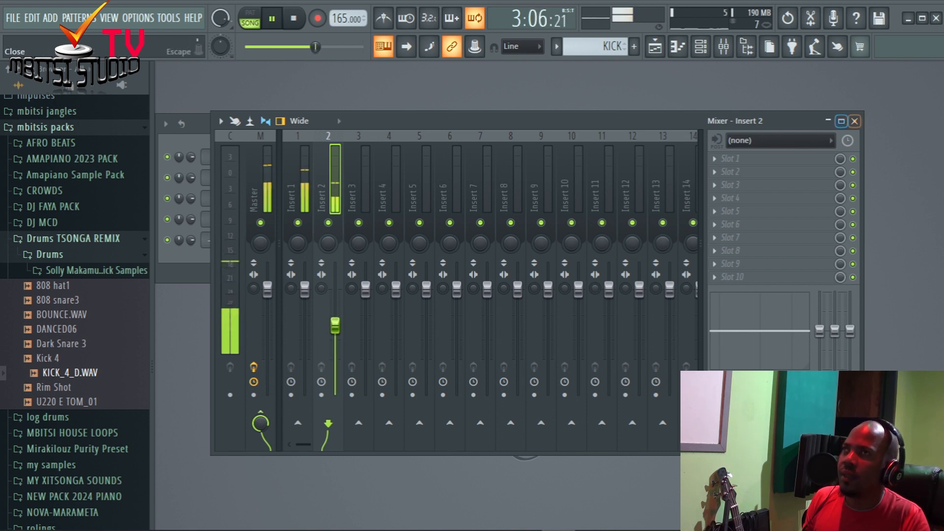
click(855, 120)
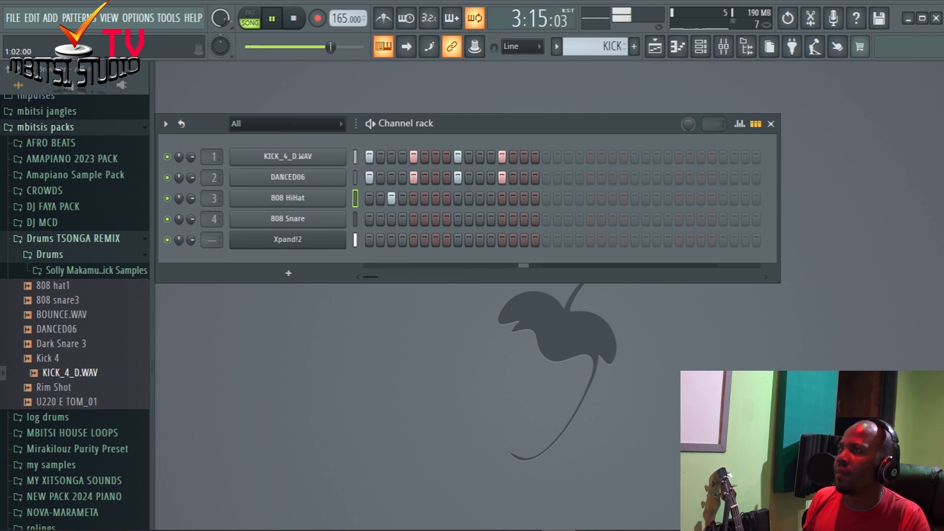
Place 808 HiHat hits on steps 3, 7, 11 and 15 of the KICK pattern and route Xpand!2 to mixer track 5.
click(424, 198)
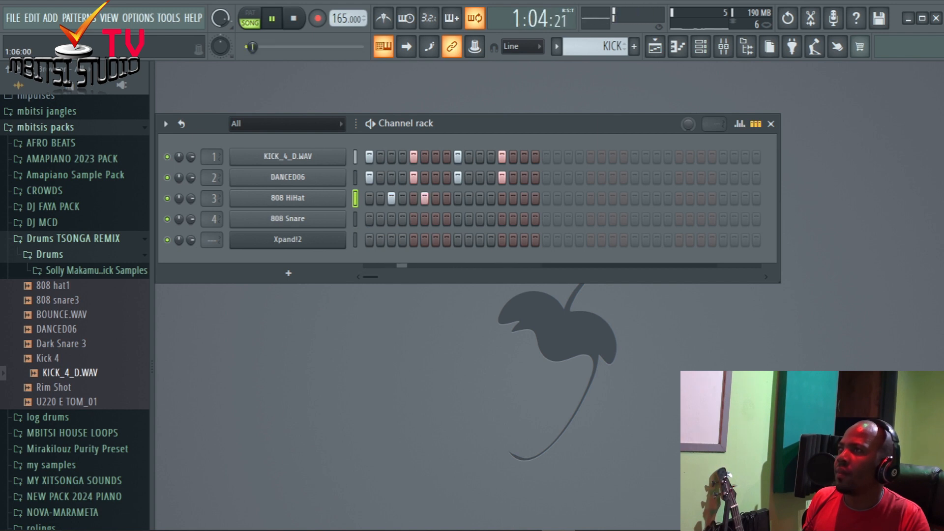
right_click(425, 198)
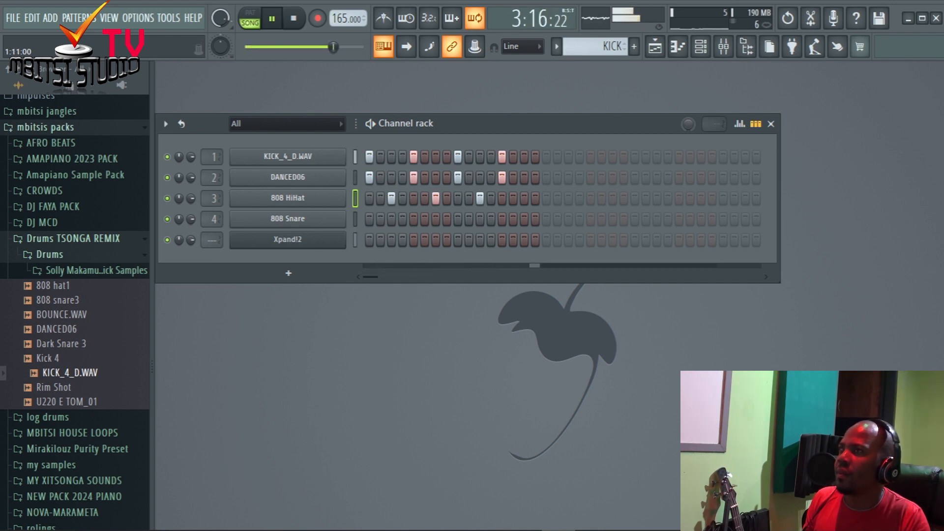
click(525, 198)
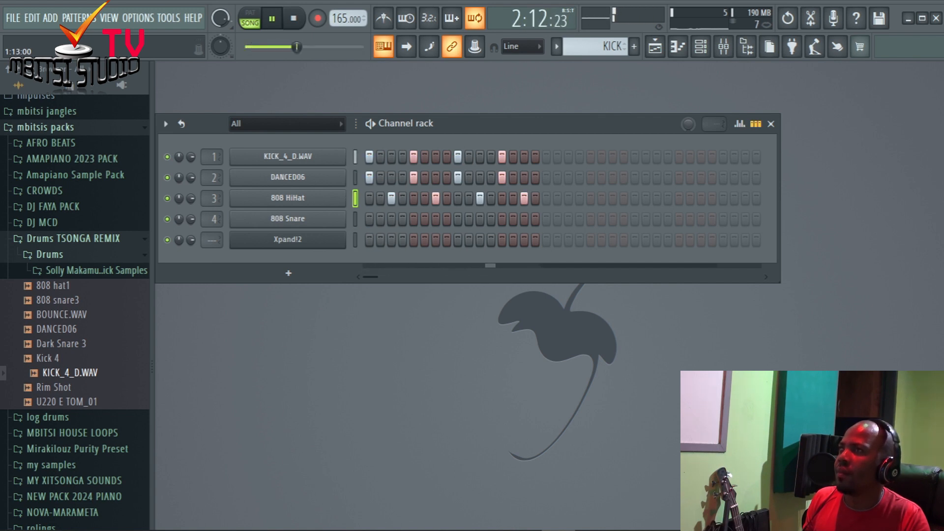
drag(569, 124, 568, 99)
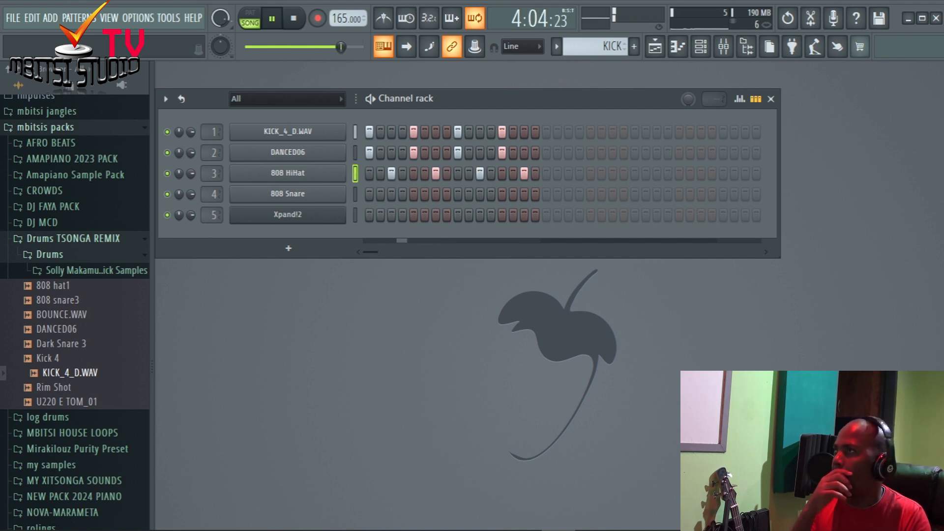
Restart song playback and replace the 808 Snare sample on channel 4 with Dark Snare 3.
key(space)
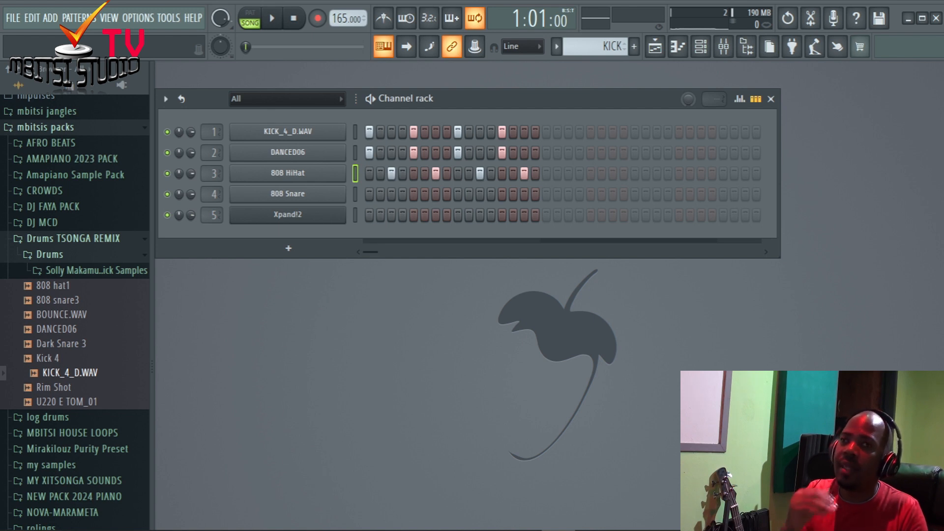
key(space)
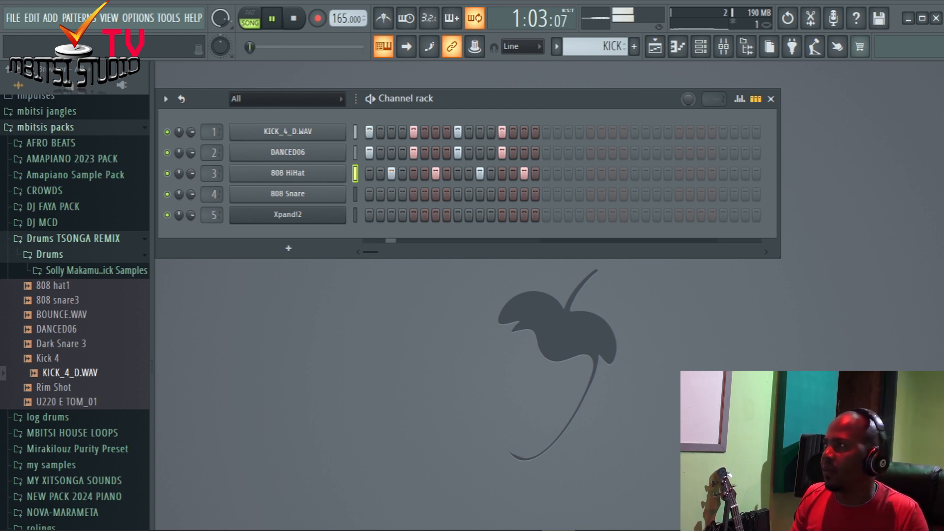
drag(59, 344, 288, 195)
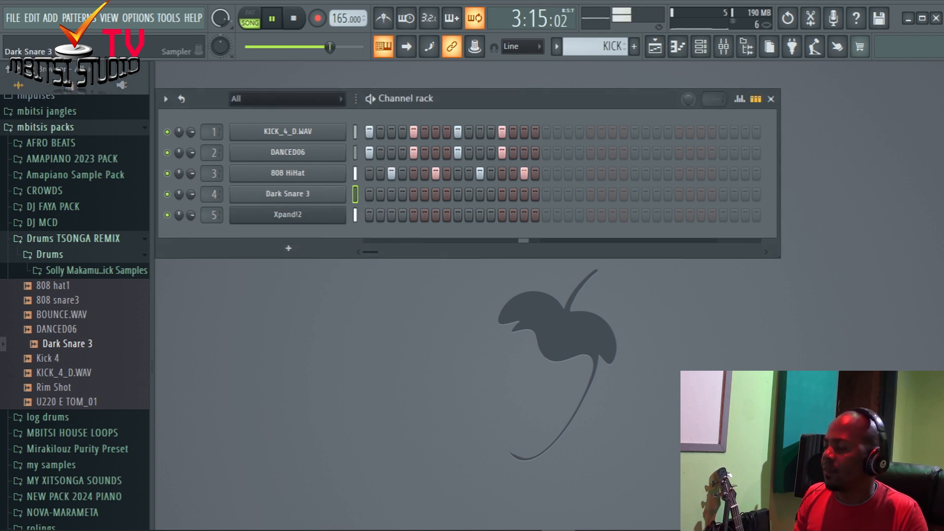
Restart song playback to hear the kick, hi-hat and piano loop, and stop it again.
key(space)
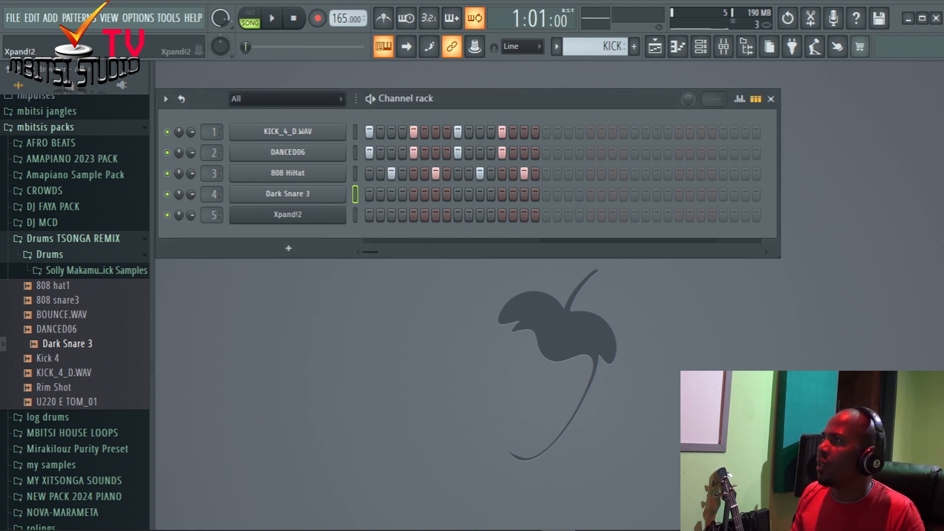
key(space)
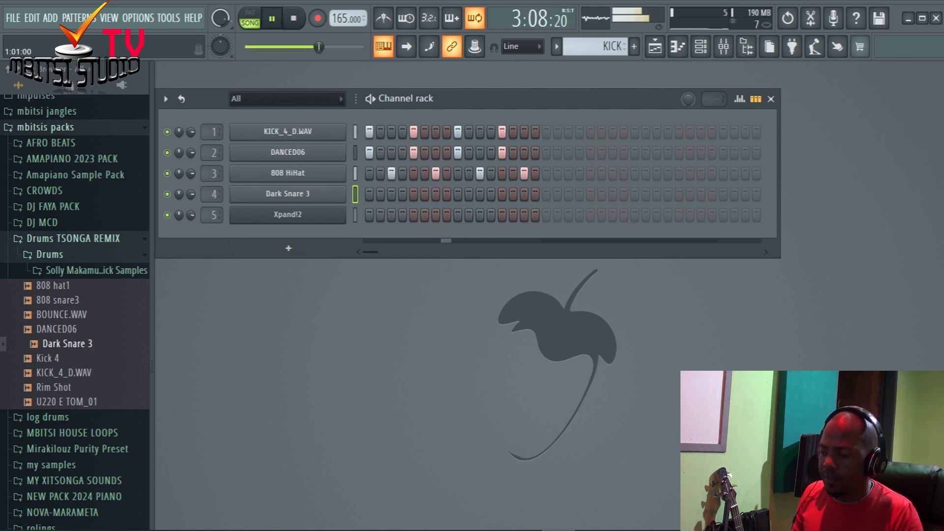
key(space)
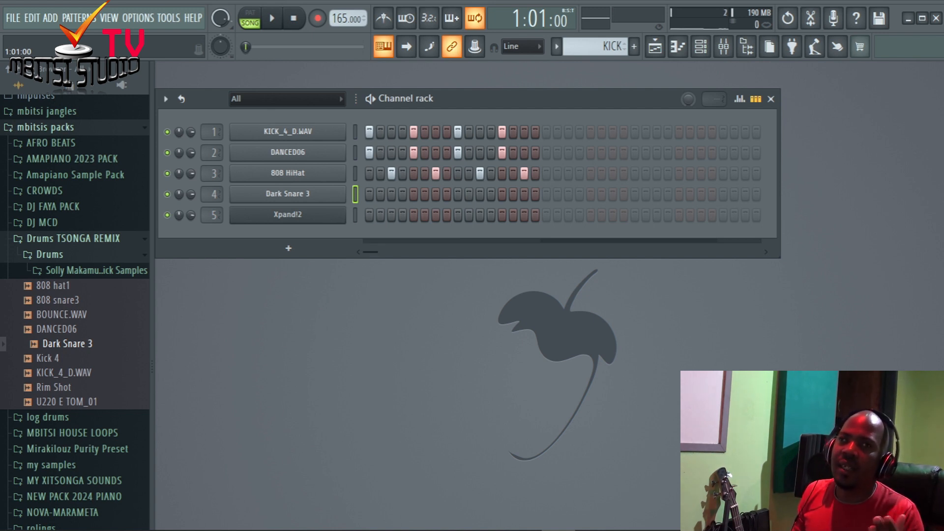
scroll(73, 310, up, 1)
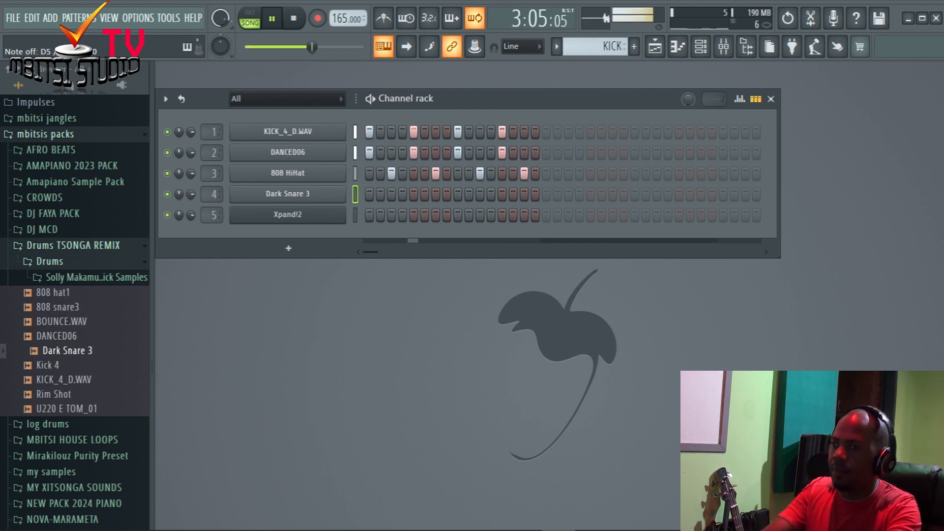
Record a D5 note on Dark Snare 3 in the KICK pattern, quantize it to step 11 and close the piano roll.
key(r)
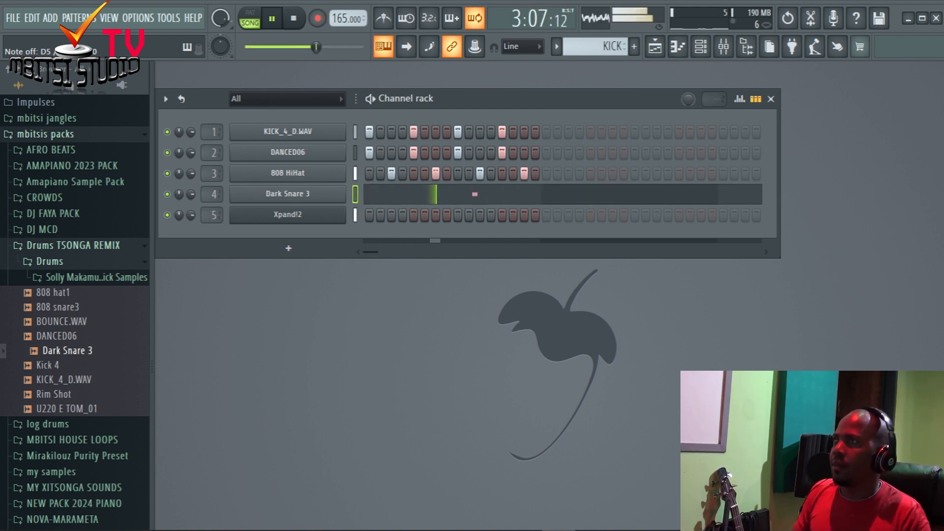
click(448, 194)
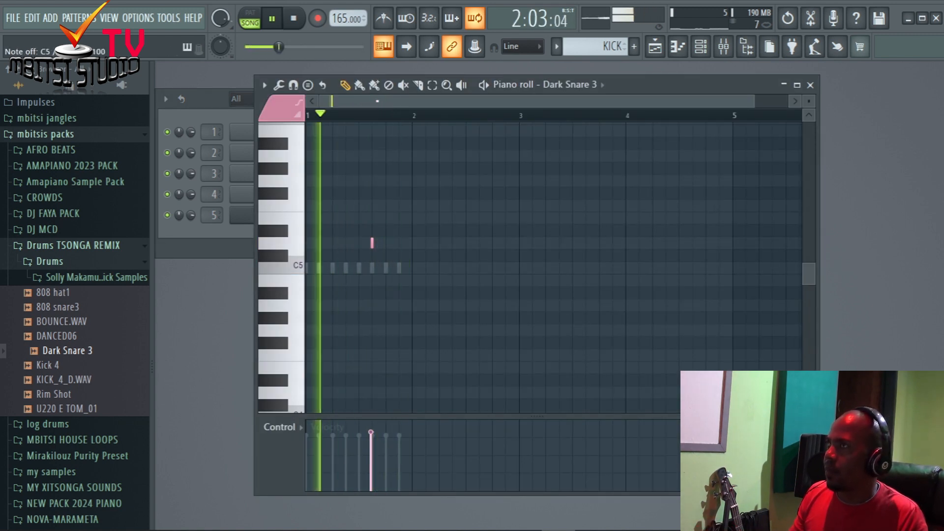
key(ctrl+q)
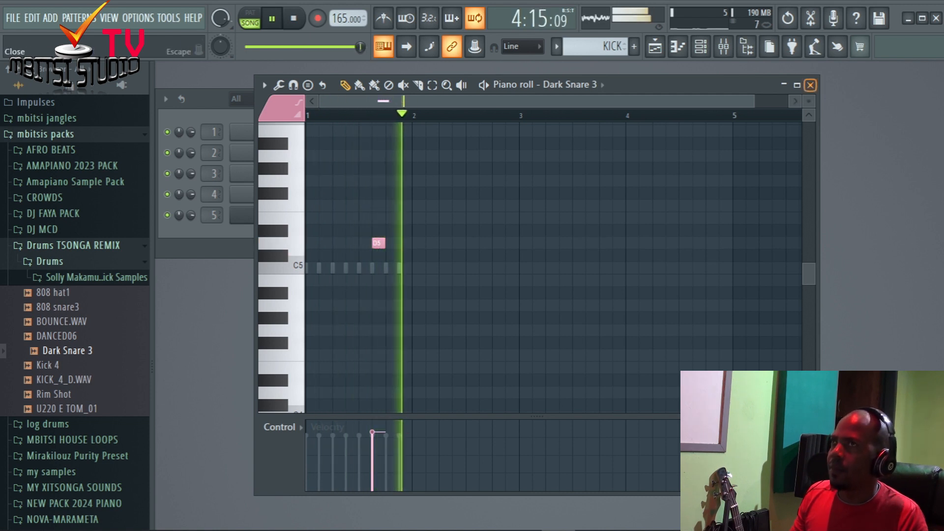
click(810, 85)
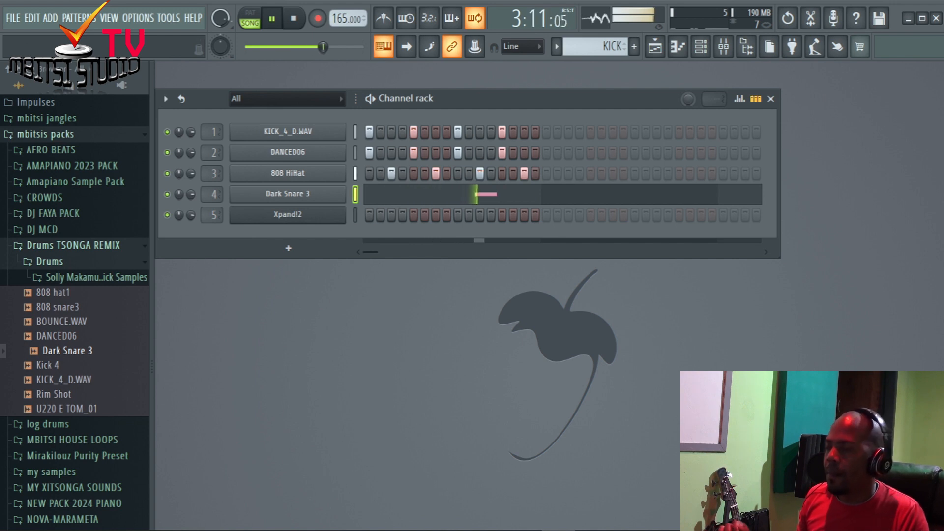
drag(661, 99, 673, 81)
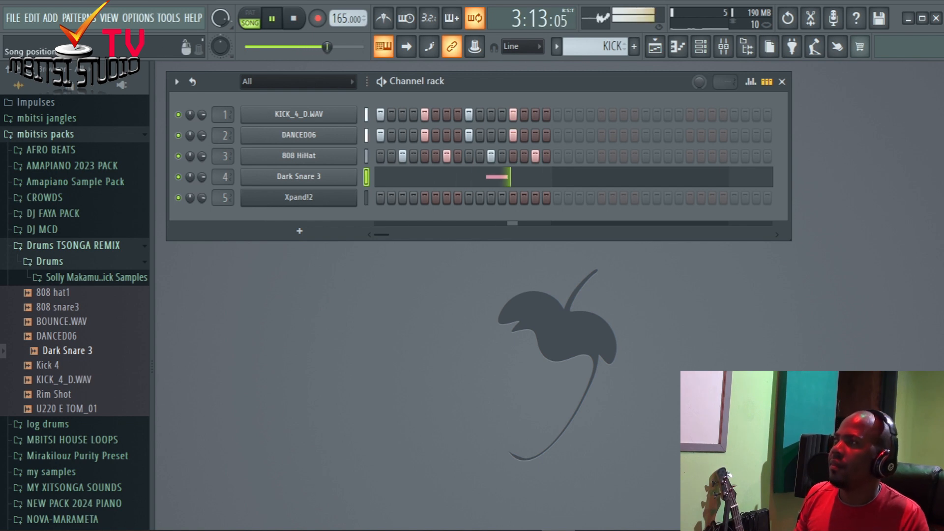
Replay the song to check the snare with the other parts, and stop playback.
key(space)
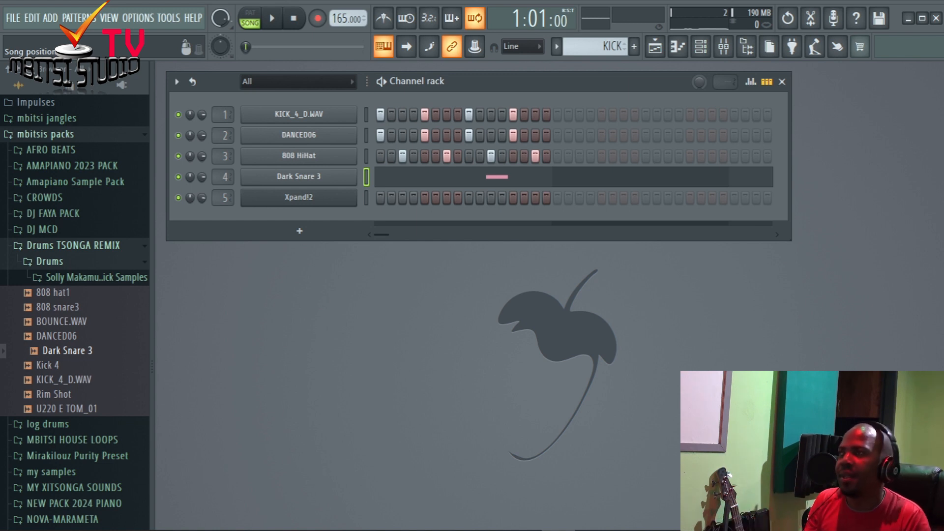
key(space)
click(178, 197)
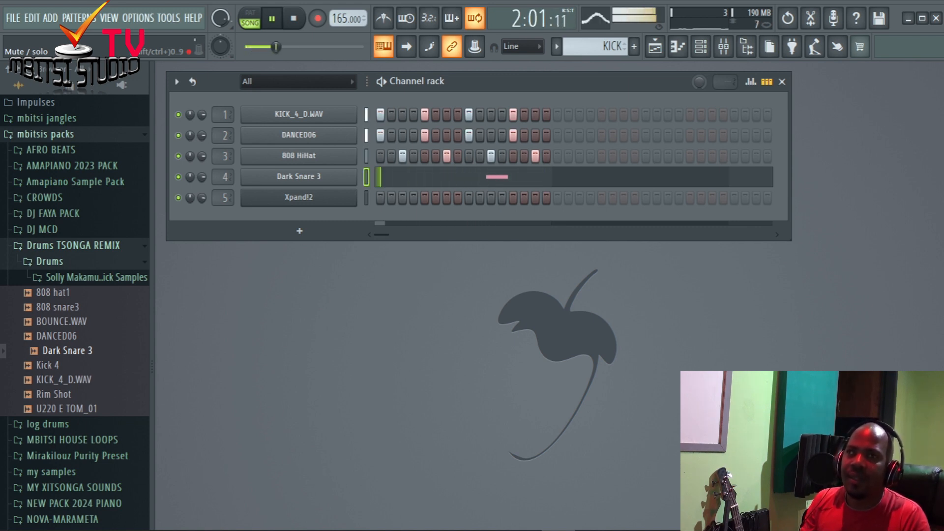
click(178, 198)
key(space)
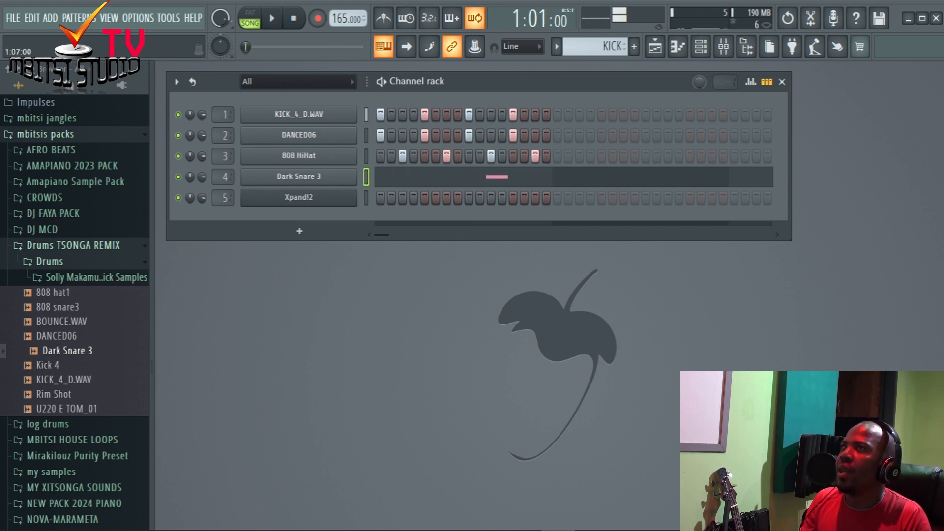
Create a new empty pattern after PIANO and keep it selected.
key(F4)
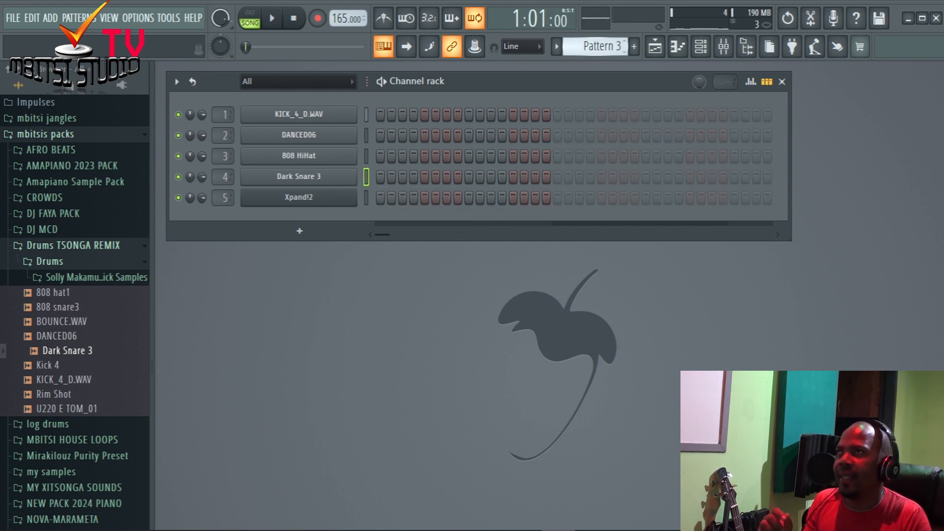
key(KP_Subtract)
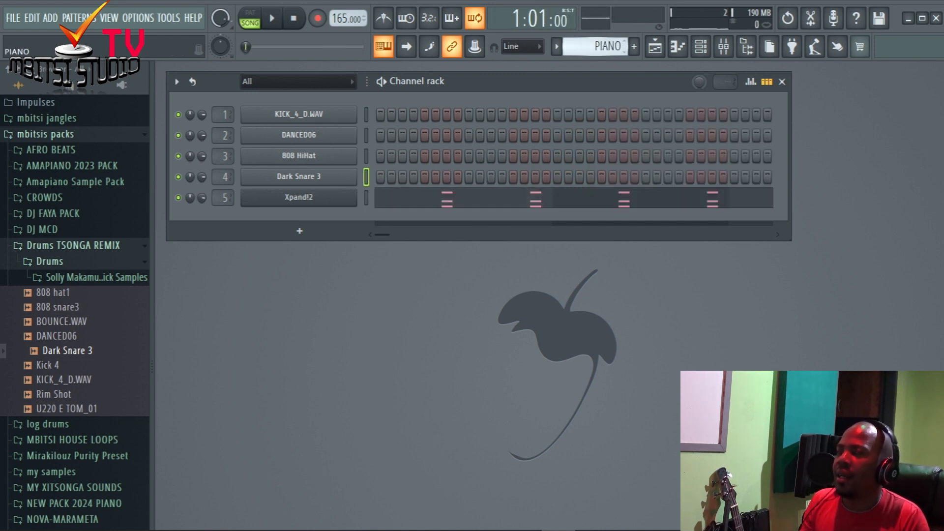
key(KP_Add)
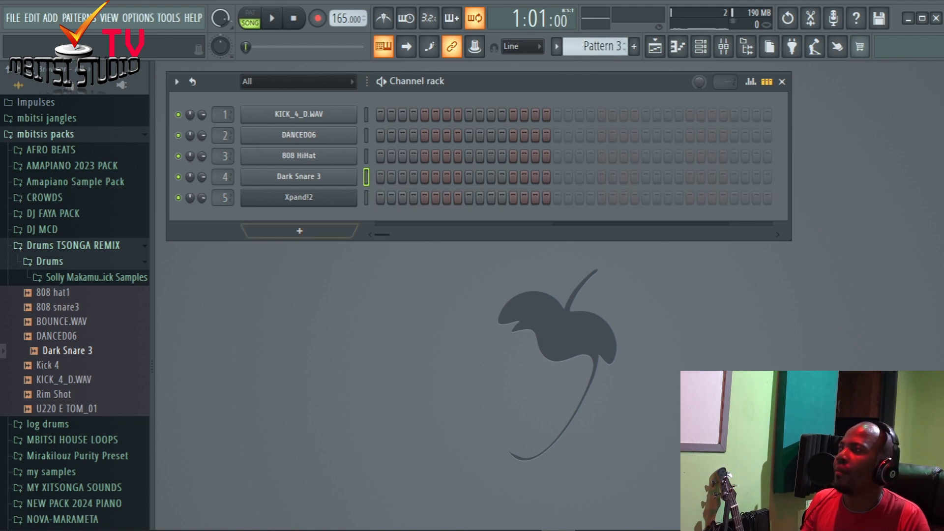
Add a Hyper Canvas instrument channel and route it to mixer track 6.
click(299, 231)
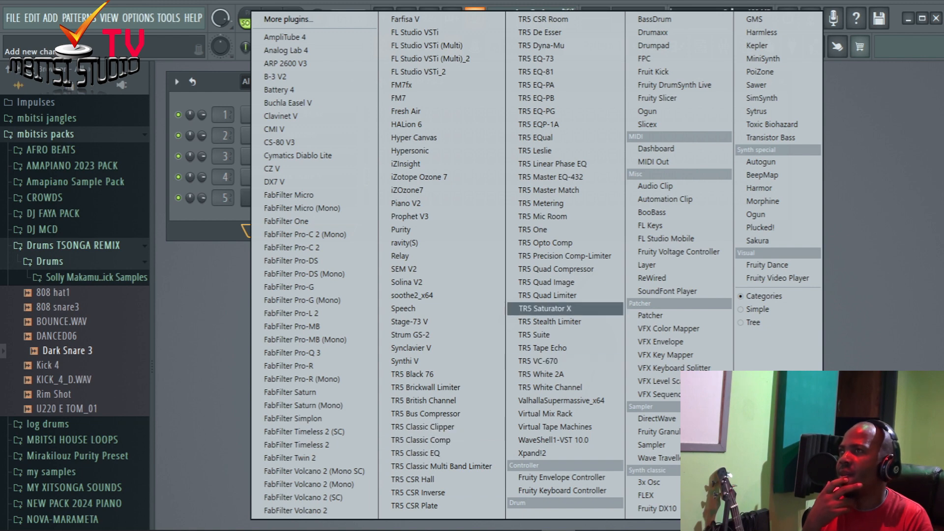
click(414, 138)
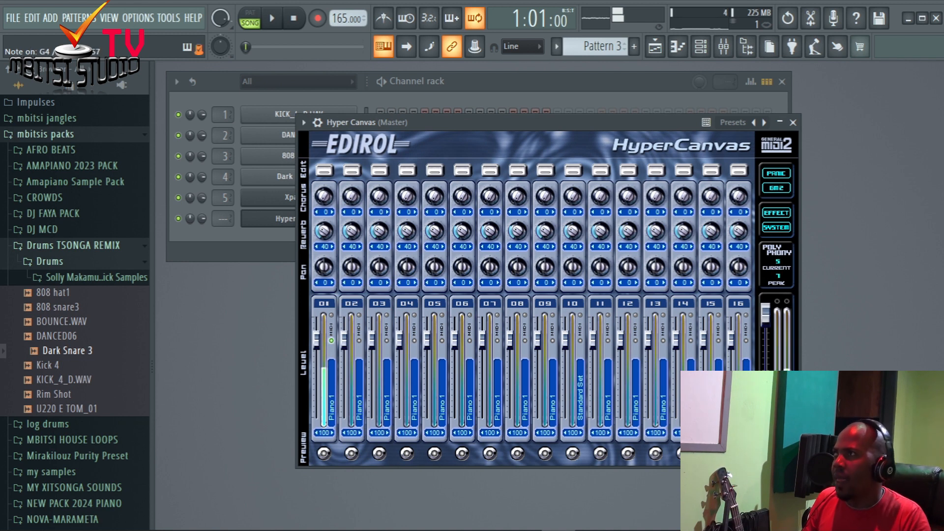
drag(223, 219, 223, 211)
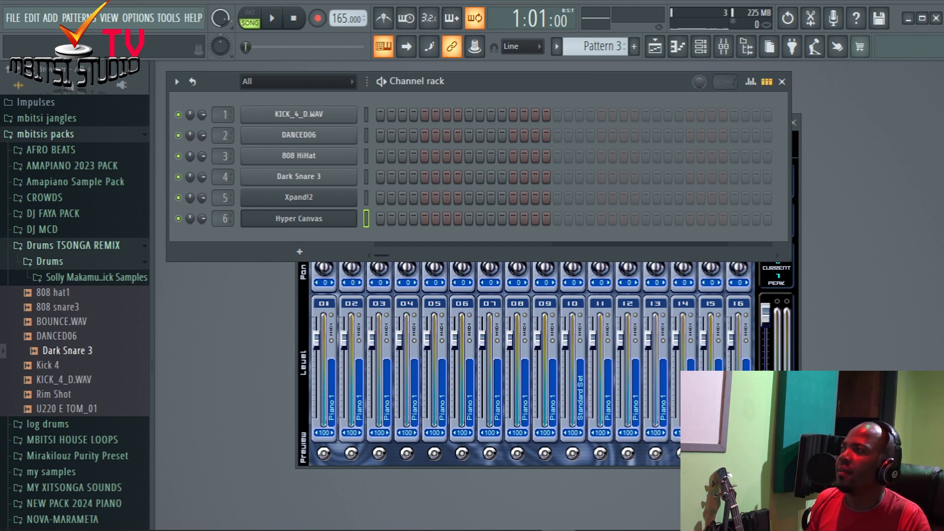
Load the 063 000 SynthBrass 1 brass preset into Hyper Canvas part 01, raise its treble and set mid to +7, and close the plugin.
click(298, 218)
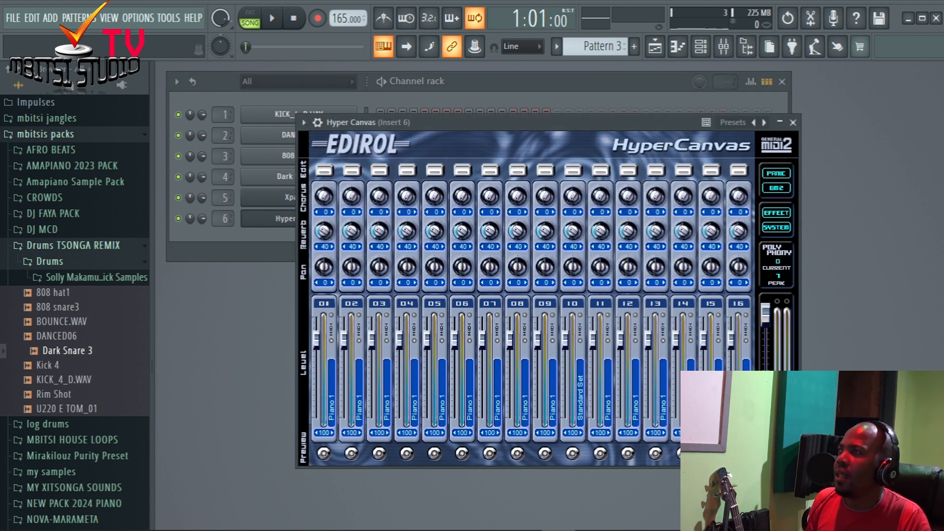
drag(443, 122, 439, 139)
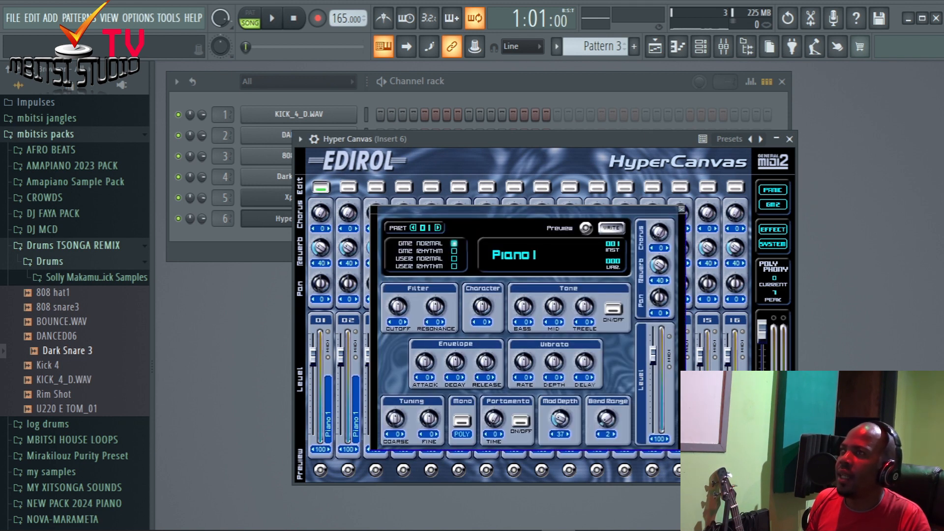
click(512, 256)
mouse_move(545, 263)
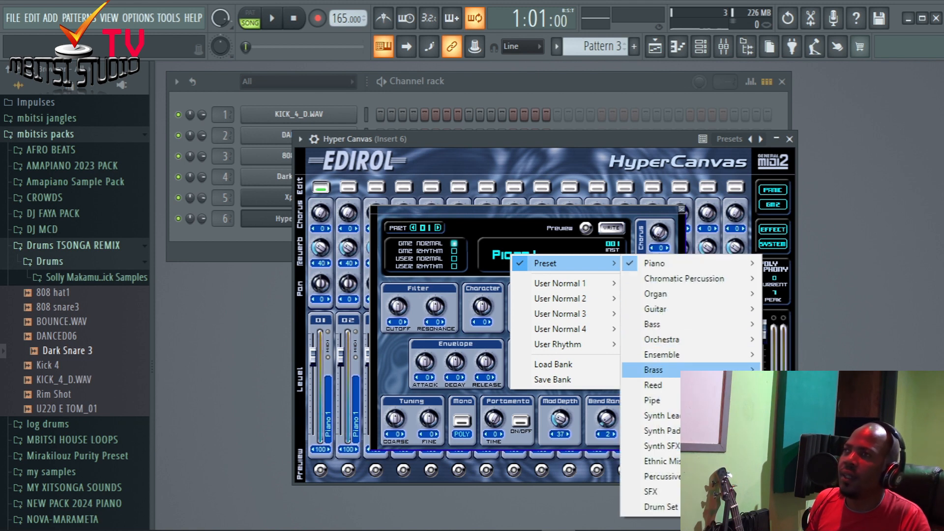
mouse_move(654, 370)
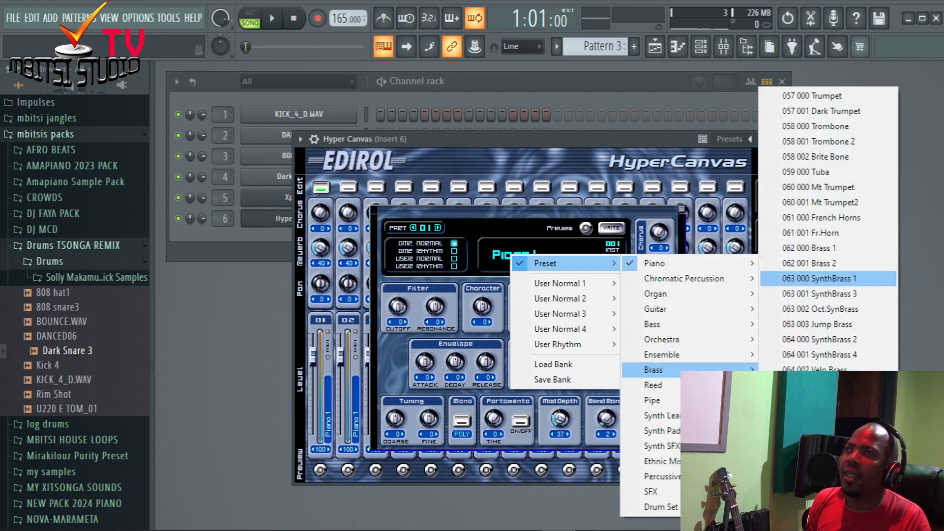
click(819, 278)
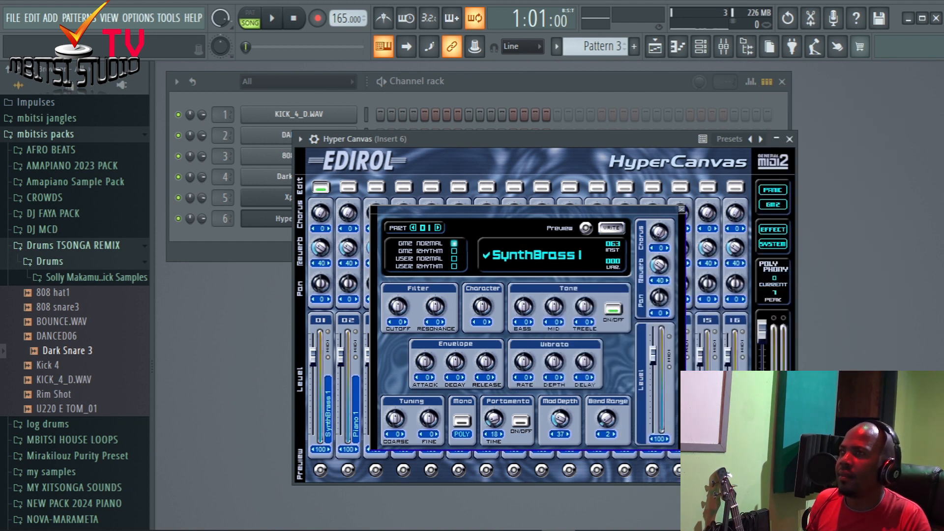
drag(554, 307, 554, 293)
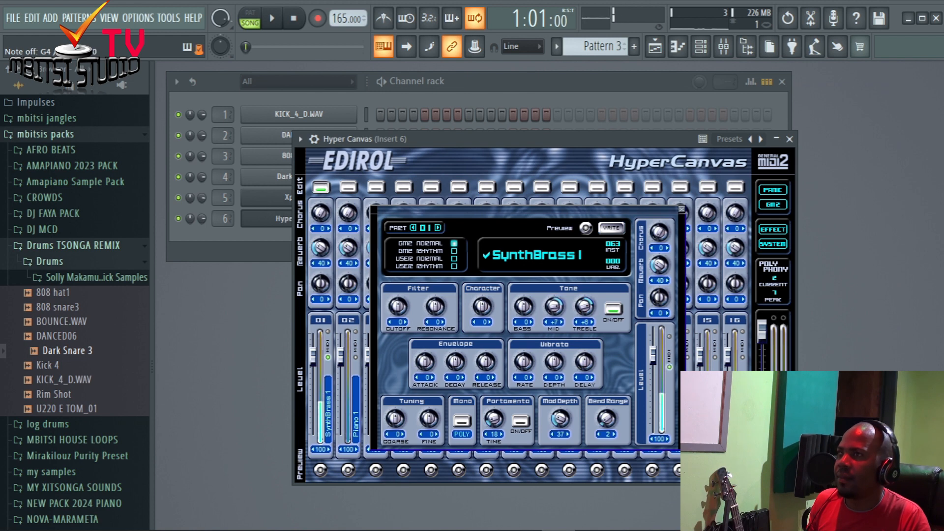
click(789, 139)
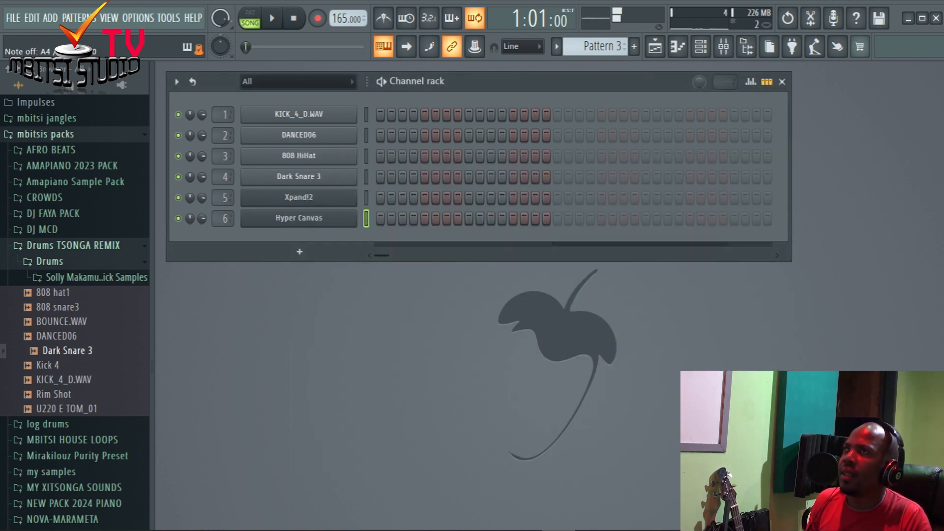
Place Pattern 3 at the start of playlist Track 3 and extend its clip to four bars.
click(655, 46)
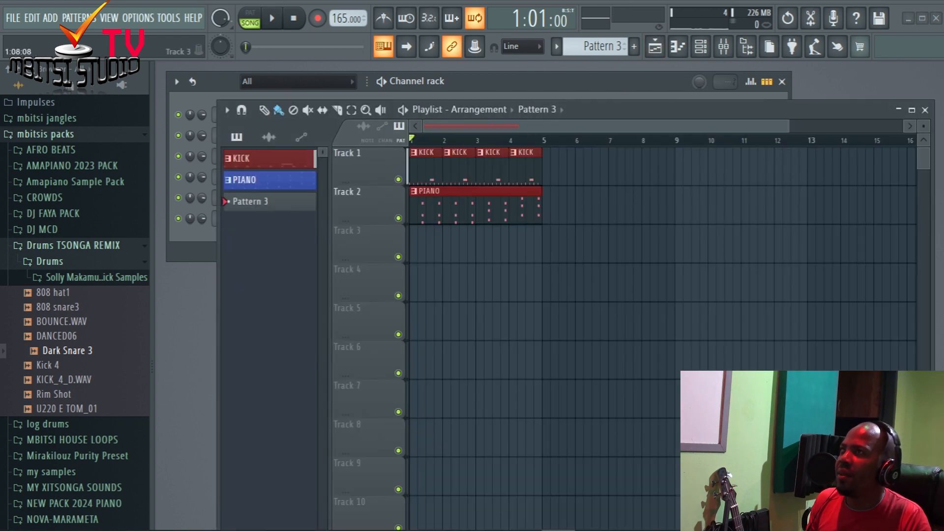
drag(246, 201, 391, 288)
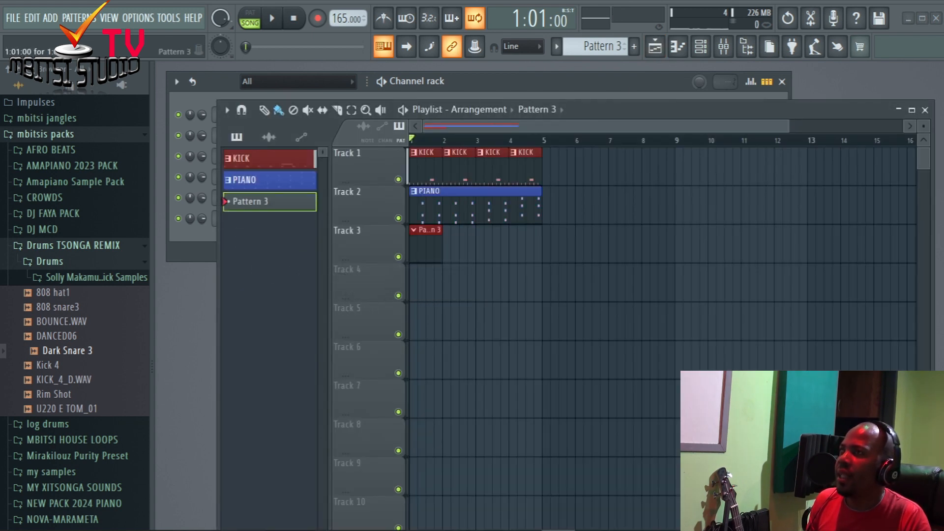
drag(442, 230, 532, 230)
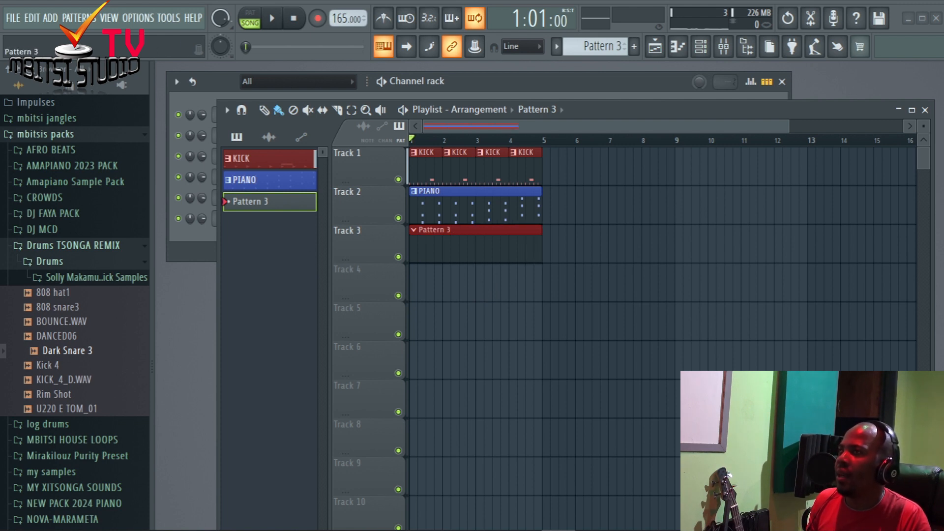
Rename Pattern 3 to BRASS and color it dark olive green (#6B7628).
right_click(270, 201)
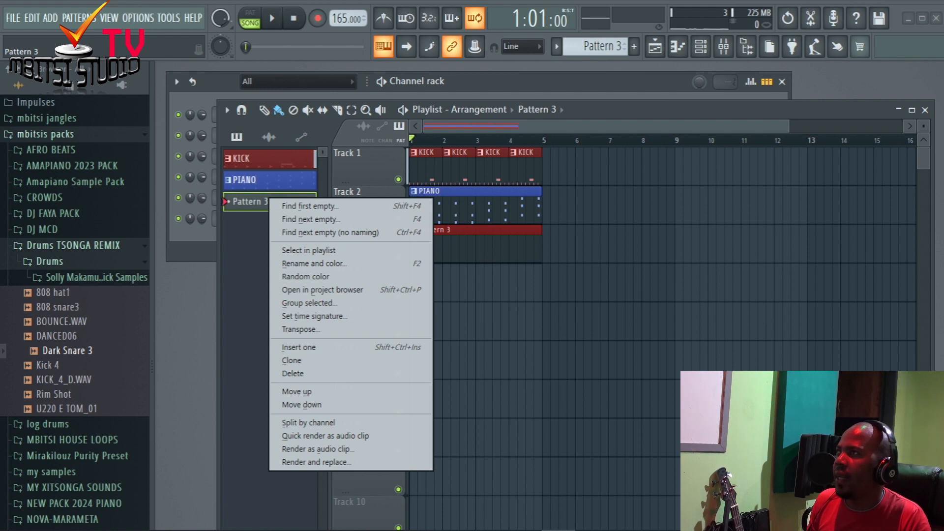
click(258, 202)
right_click(259, 205)
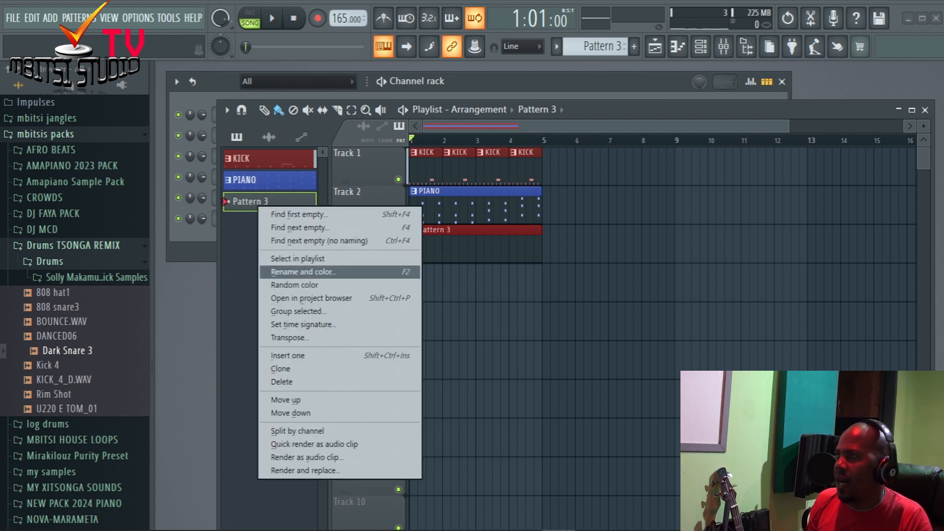
click(302, 271)
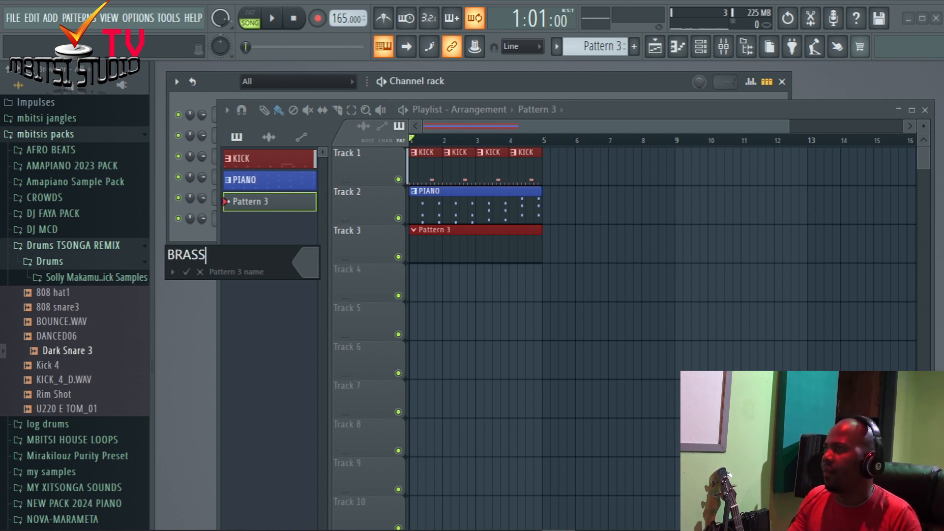
click(306, 262)
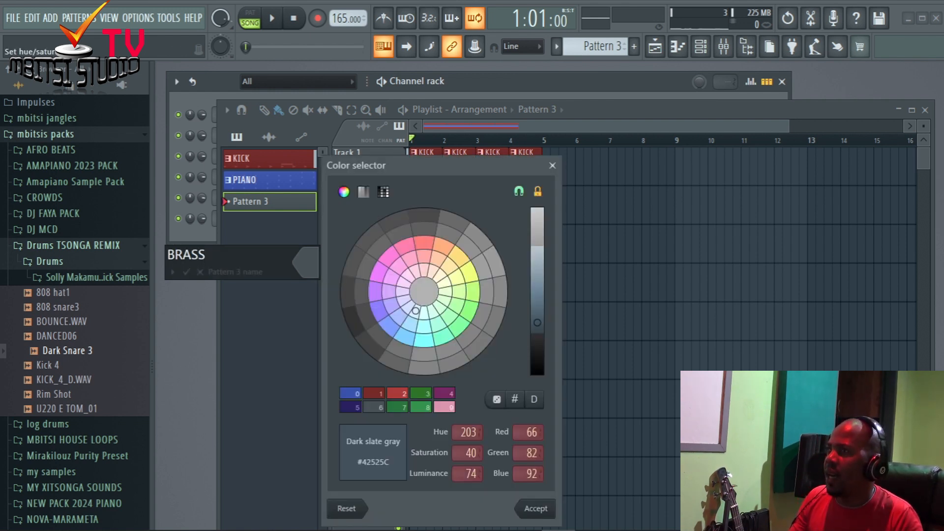
click(469, 273)
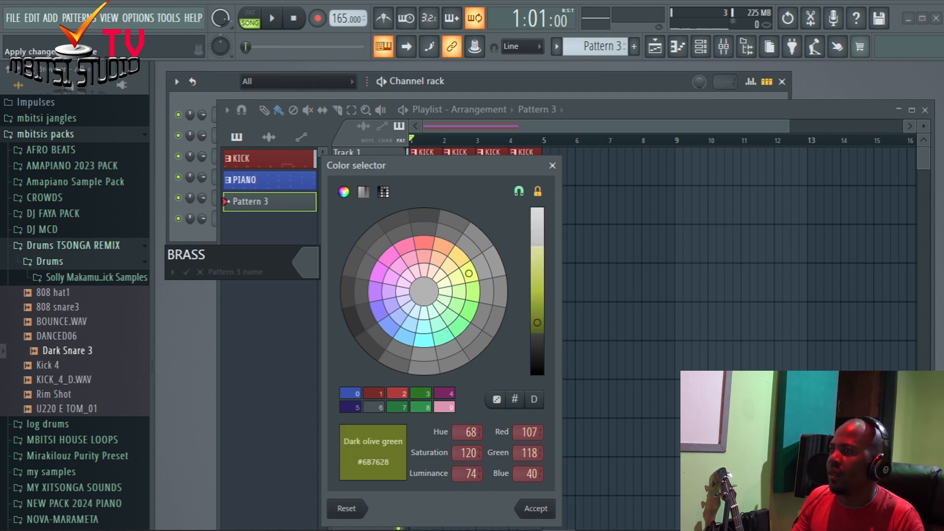
click(535, 508)
click(186, 272)
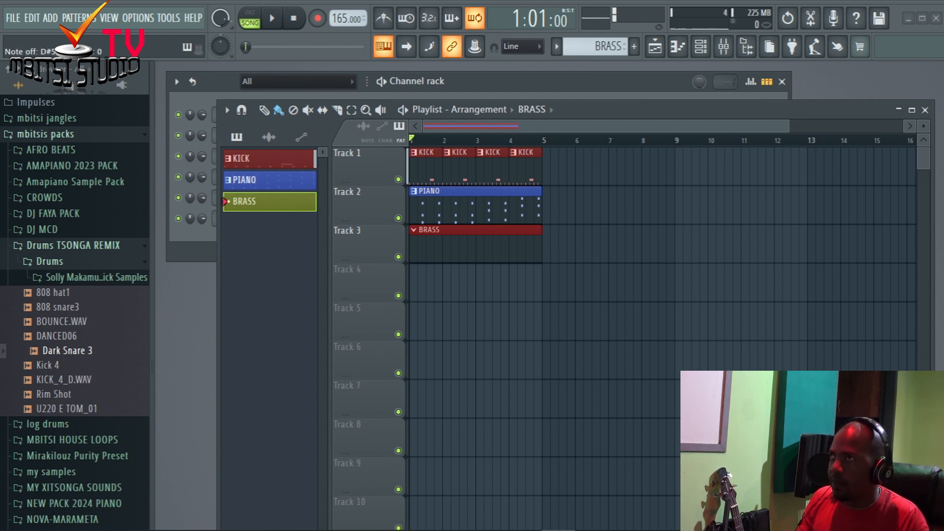
Play the arrangement, hide the playlist and open the piano roll of the Hyper Canvas channel.
key(space)
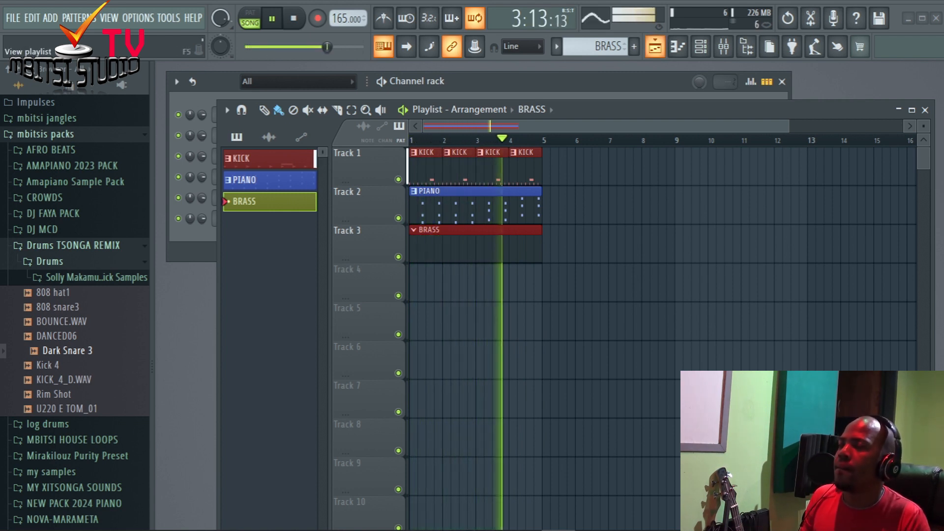
click(655, 46)
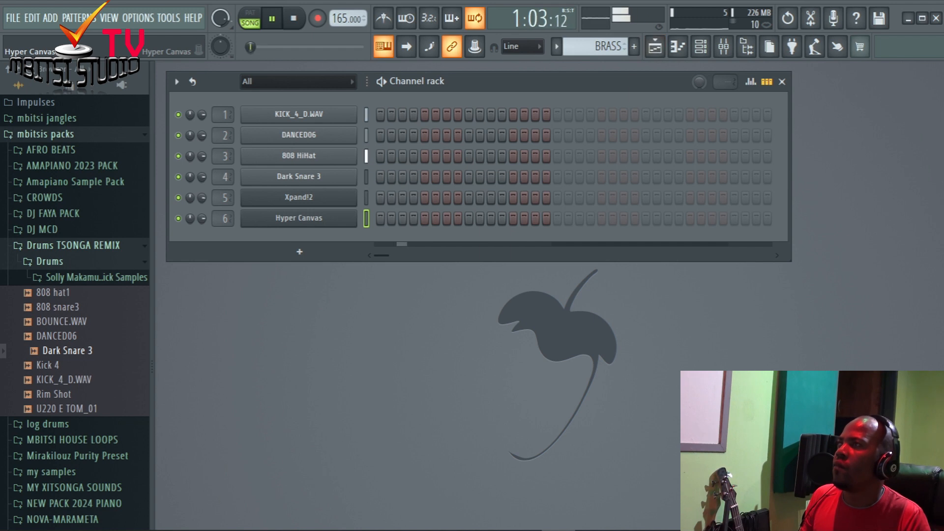
right_click(355, 218)
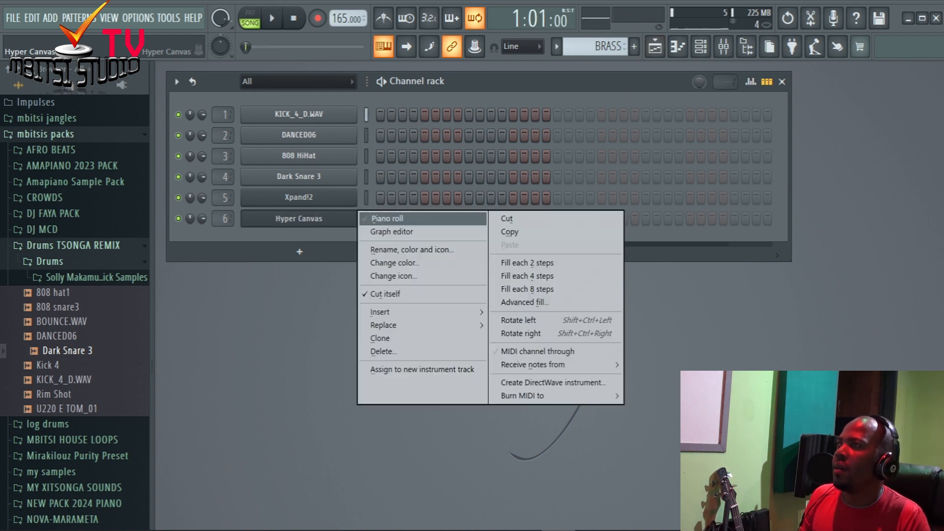
click(387, 218)
Play in three short D#5 brass notes near the start of each of the four bars and quantize them.
key(space)
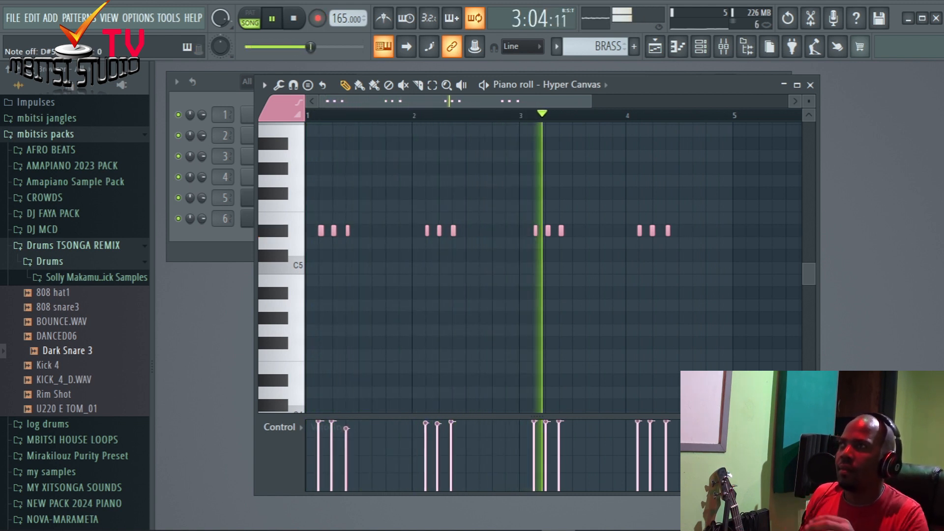
key(ctrl+q)
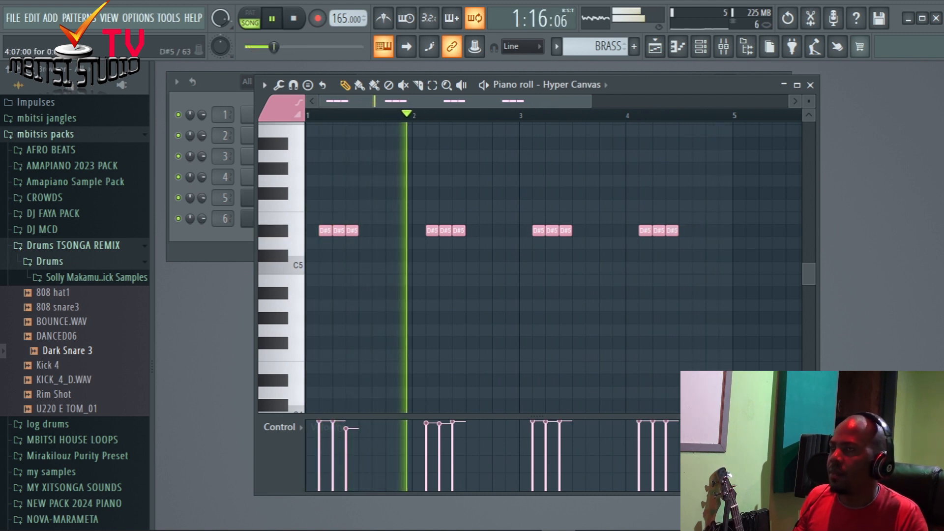
key(ctrl+z)
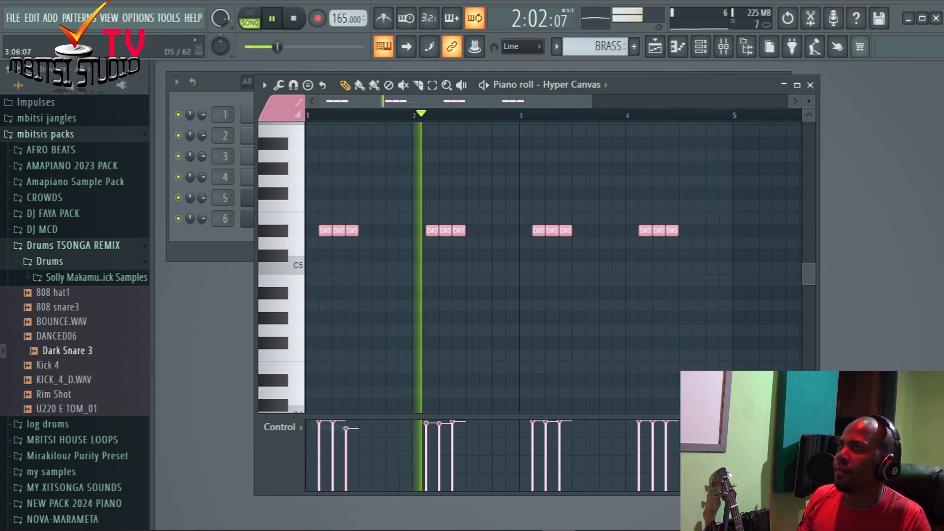
Shorten each of the three D#5 notes in bar 2 to half its length.
drag(591, 102, 476, 102)
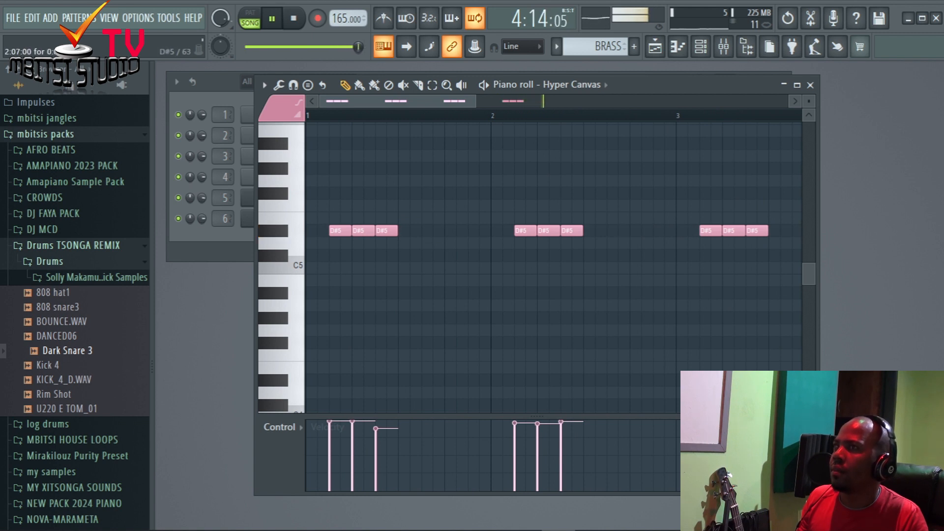
drag(582, 230, 570, 230)
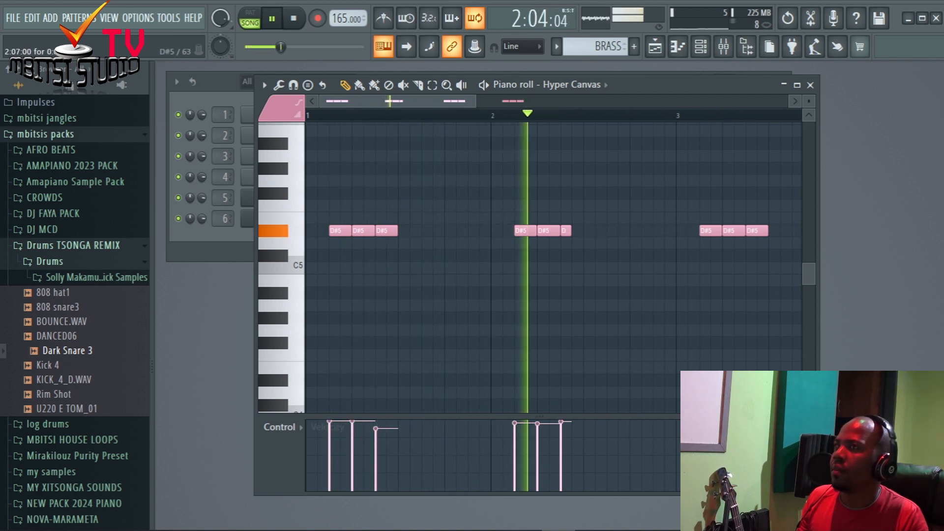
drag(559, 231, 548, 231)
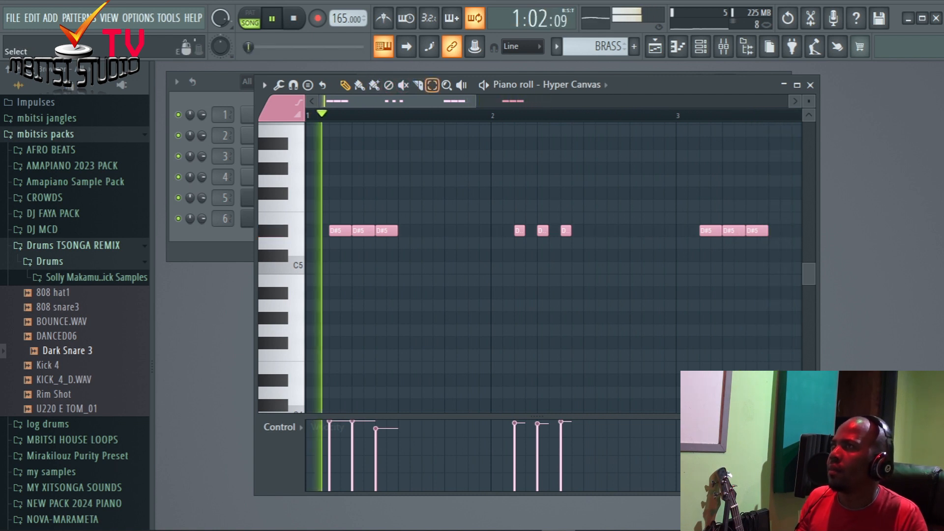
Select the three D#5 notes in bar 1 together and shorten them to half their length.
click(432, 85)
drag(313, 177, 384, 271)
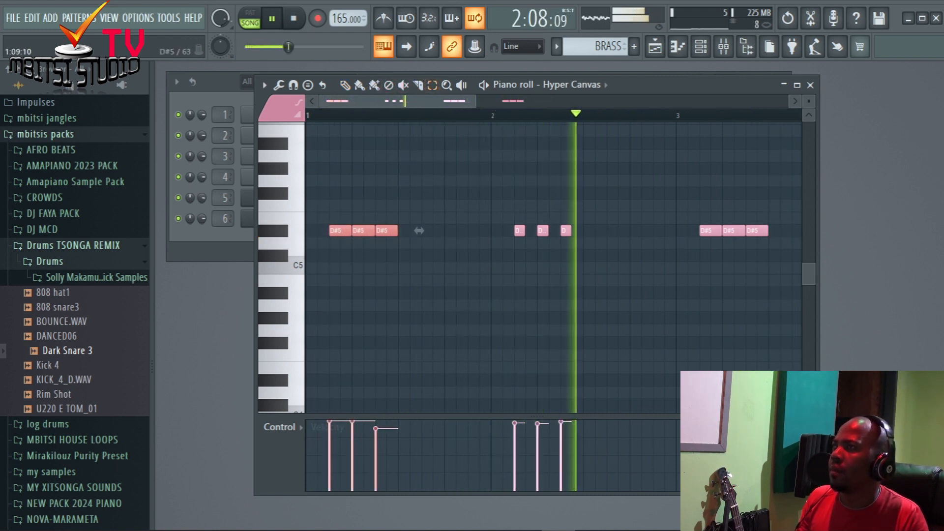
click(345, 85)
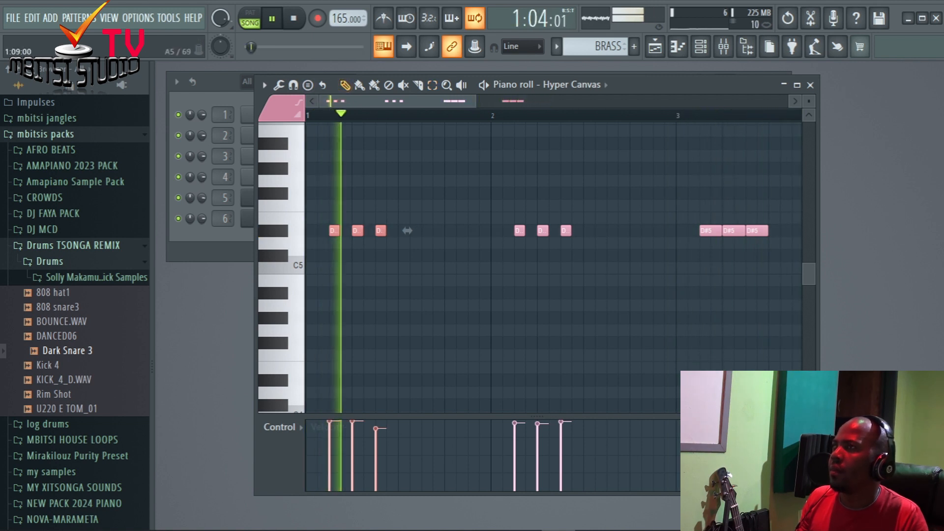
Select the D#5 notes in bars 3 and 4, shorten them all to half their length and stop playback.
drag(430, 102, 544, 101)
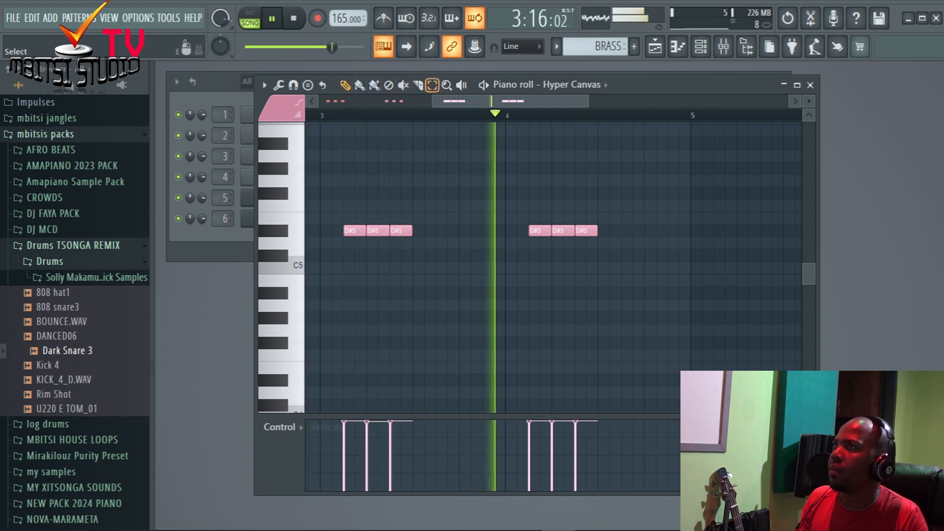
drag(621, 176, 344, 295)
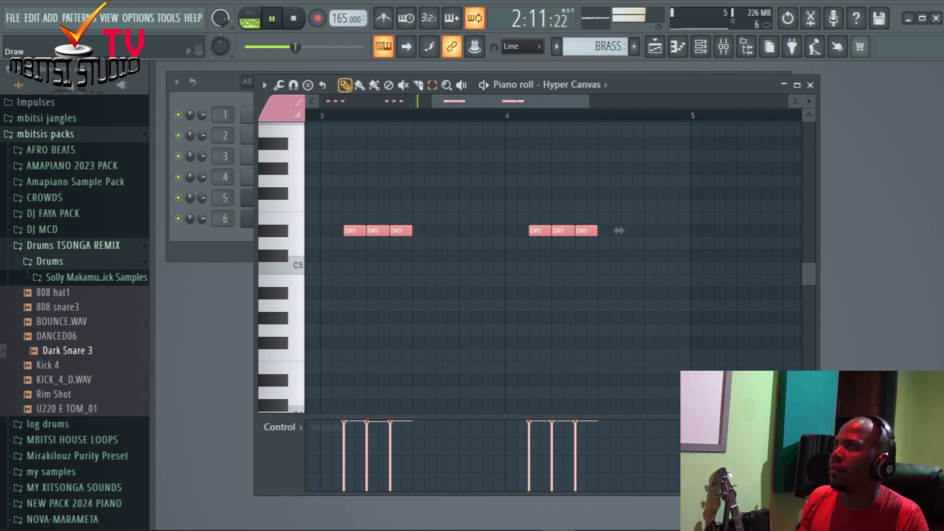
drag(618, 230, 606, 230)
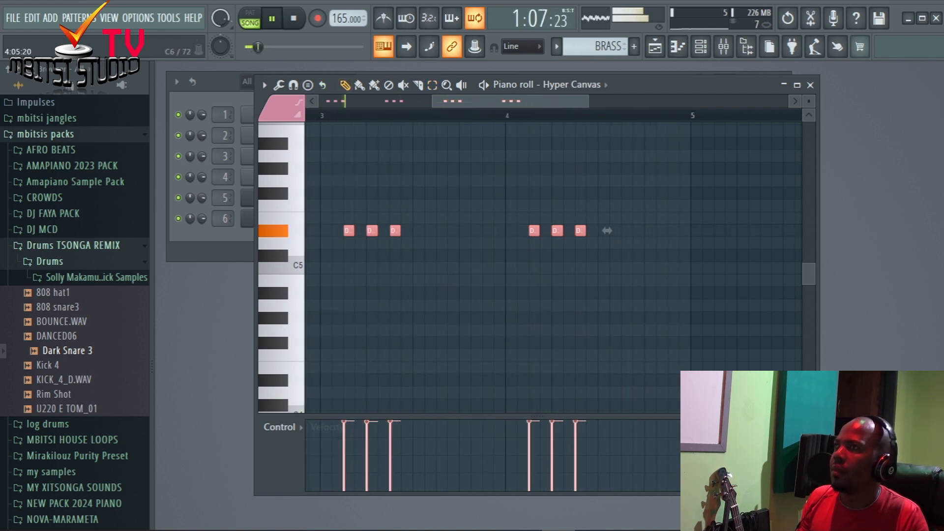
drag(511, 101, 397, 101)
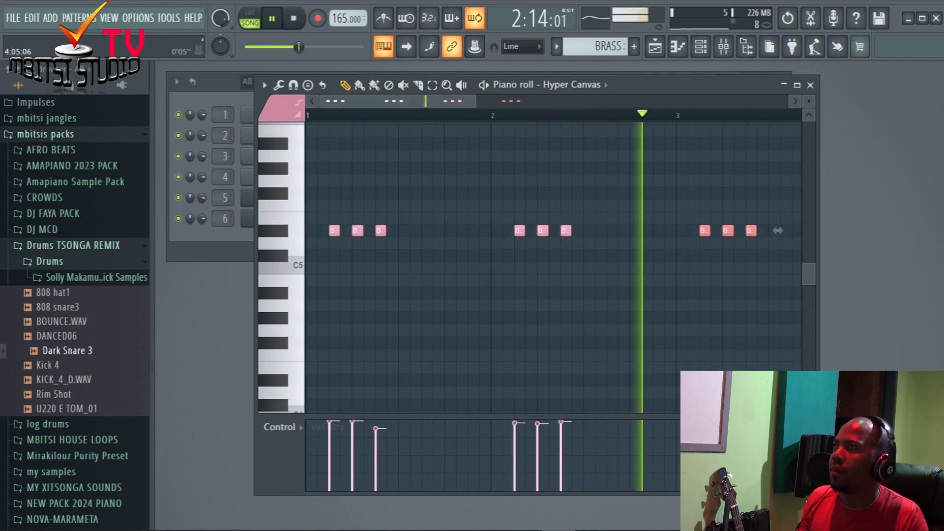
drag(476, 101, 681, 101)
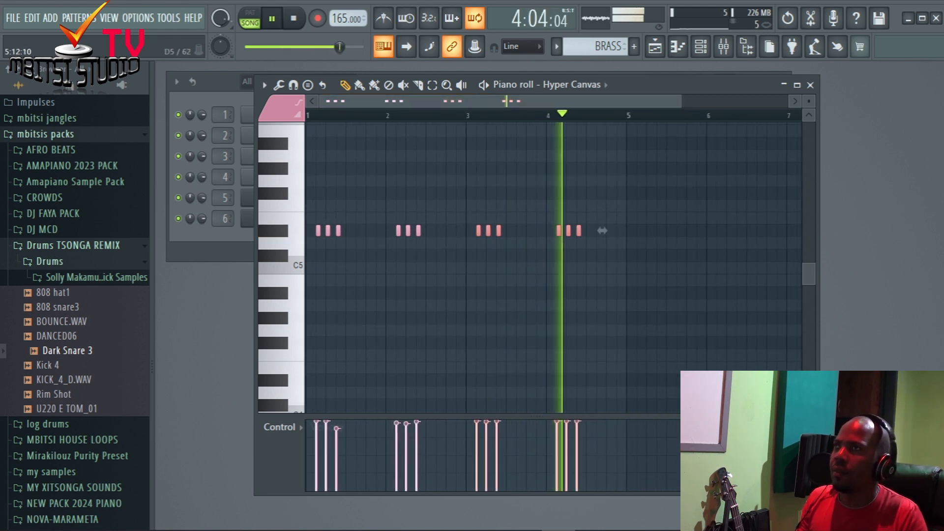
key(space)
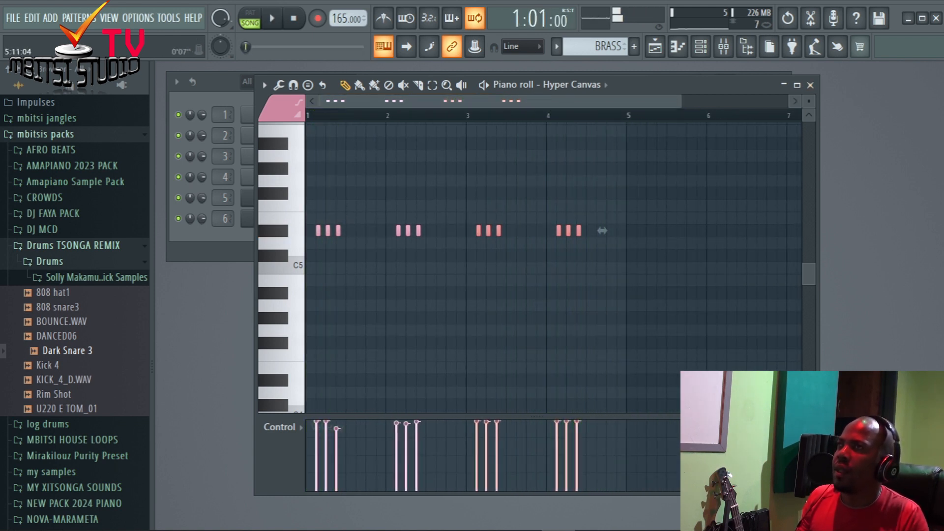
Lower the velocity of the middle D#5 note in bars 1, 2 and 3 while playing the pattern.
drag(681, 101, 574, 101)
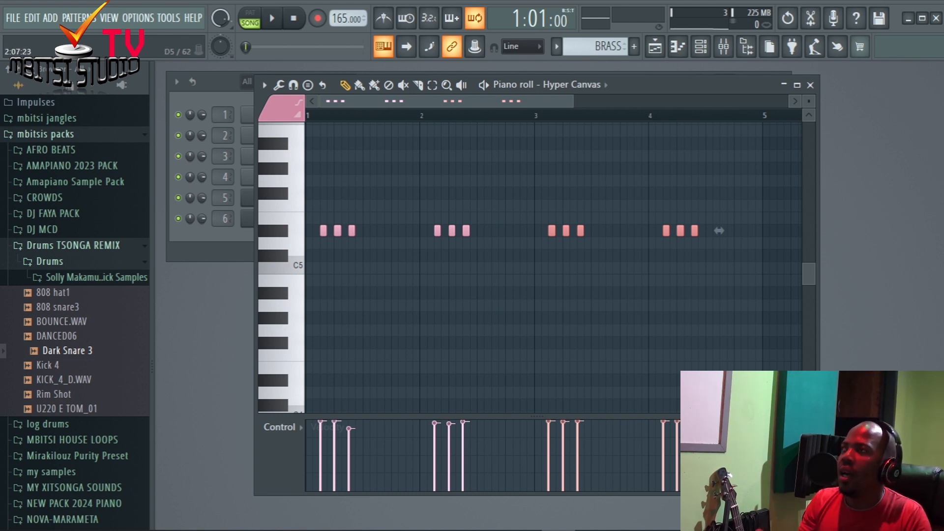
drag(573, 101, 544, 101)
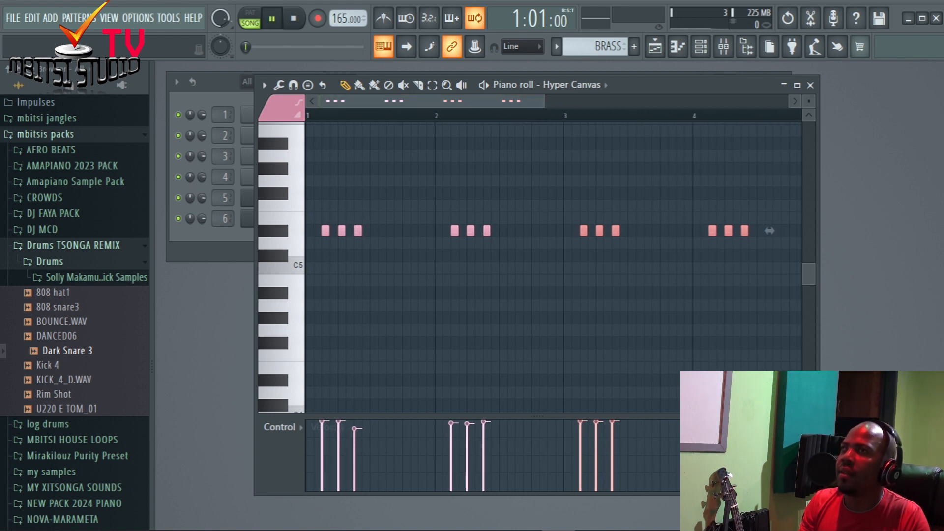
key(space)
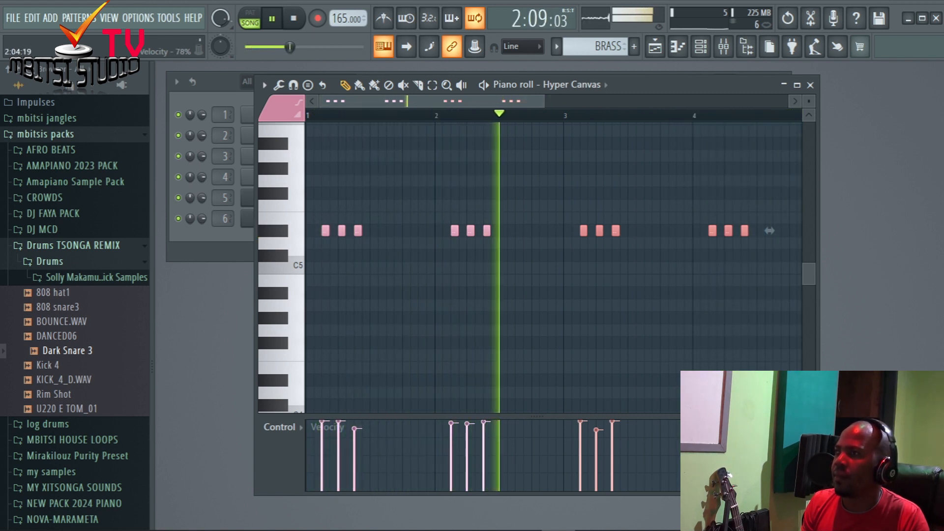
key(space)
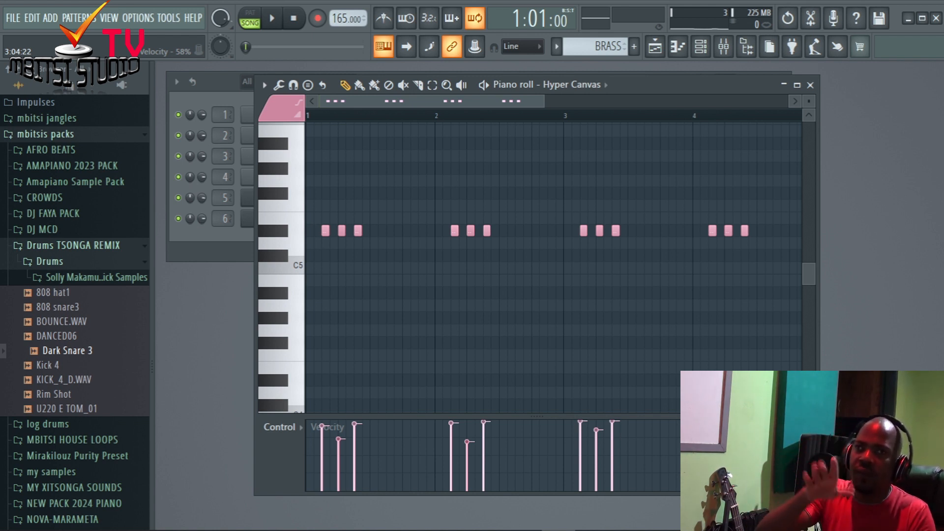
Close the piano roll, and reopen the playlist below the channel rack while listening to the arrangement with the brass part.
key(space)
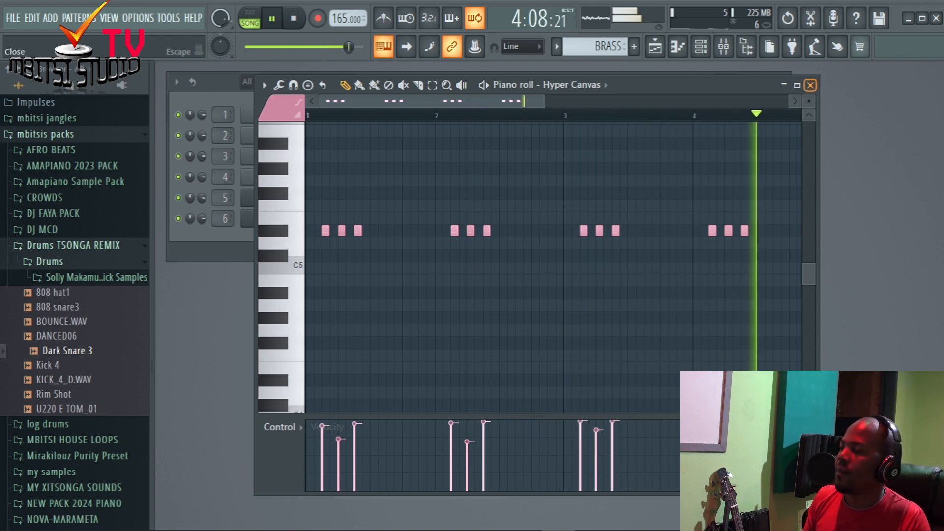
click(810, 85)
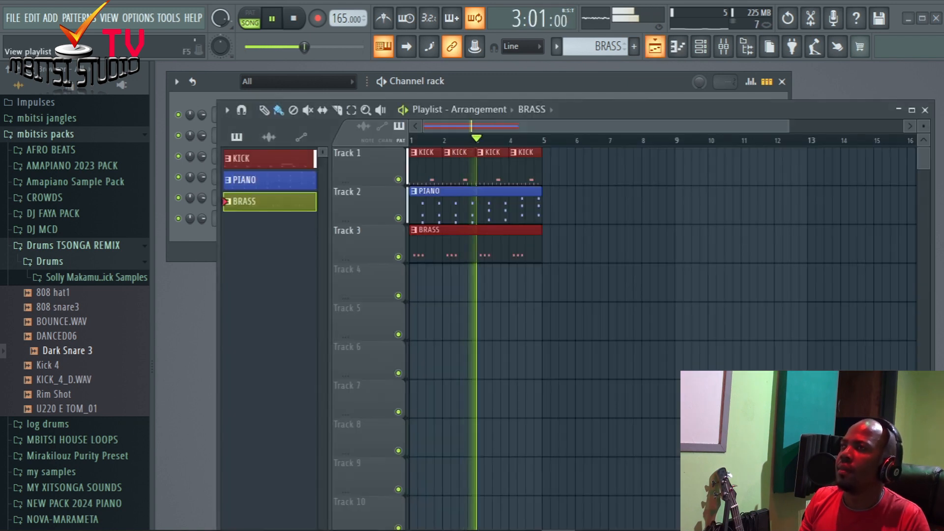
click(655, 47)
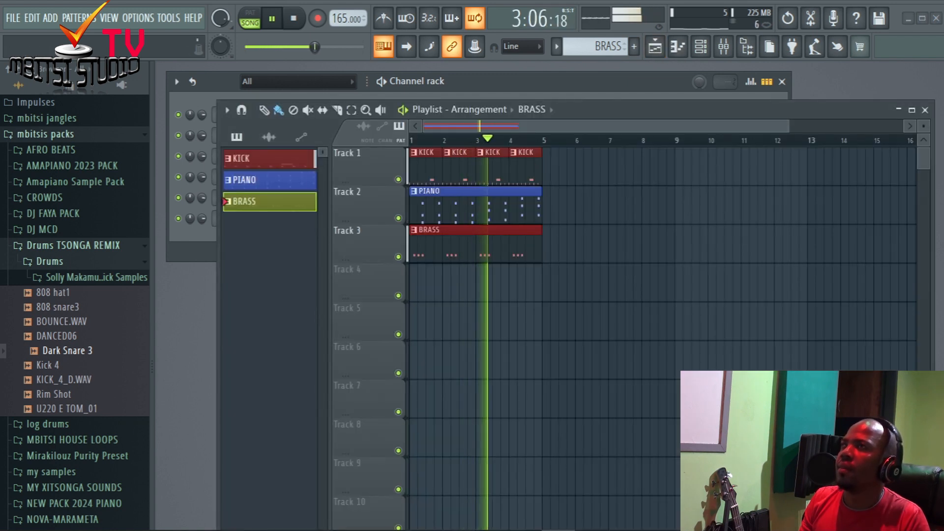
drag(472, 109, 425, 272)
key(space)
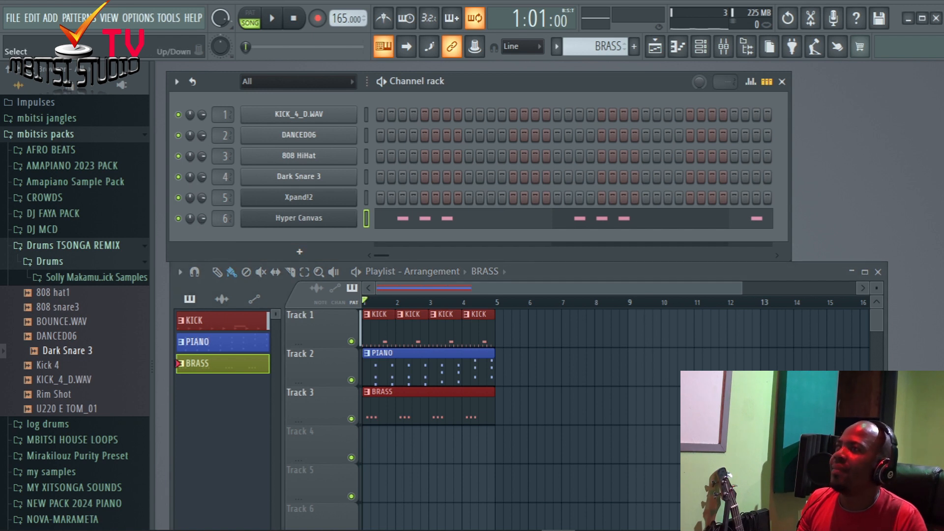
Create a new pattern and add an FM7 instrument channel, moving the windows so the plugin's library is visible.
key(F4)
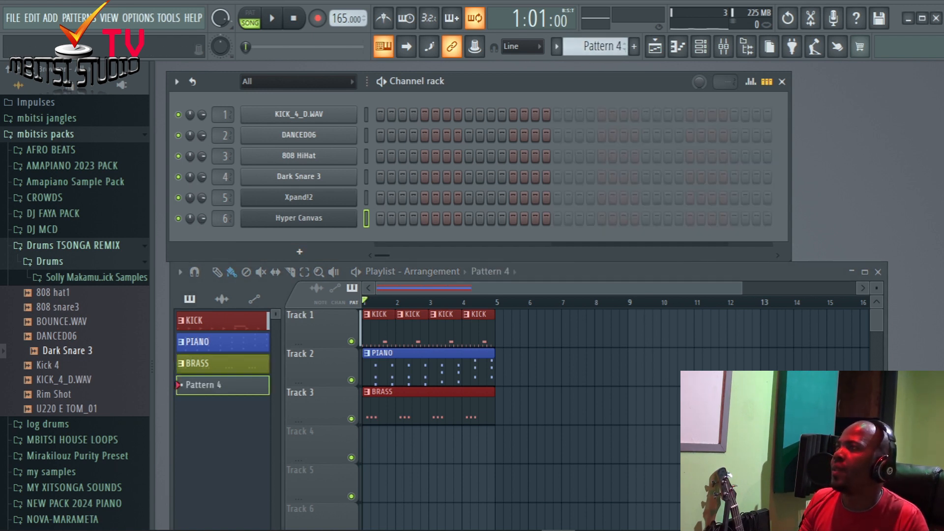
click(299, 251)
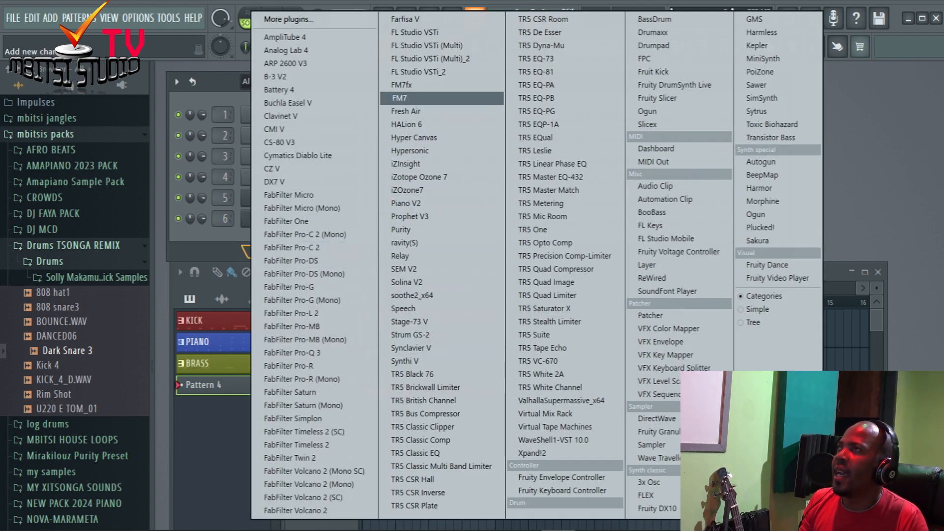
click(399, 98)
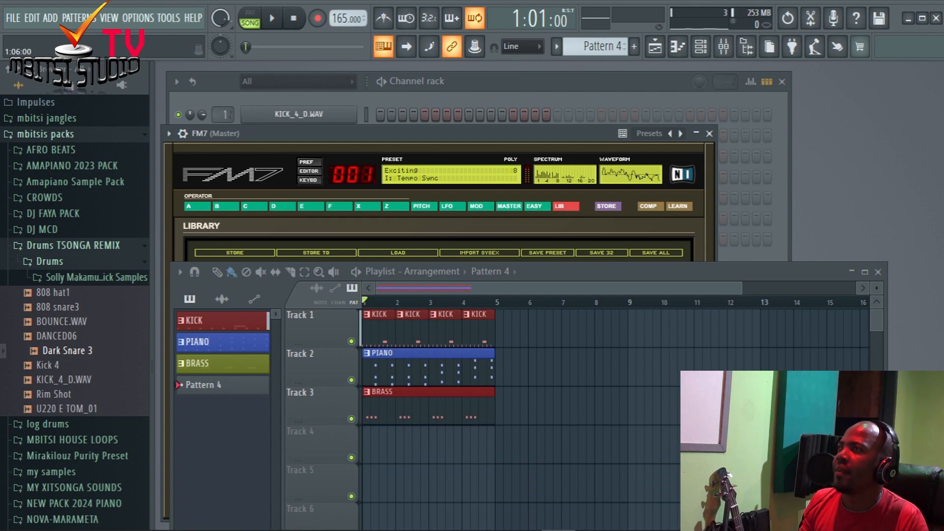
drag(813, 272, 804, 416)
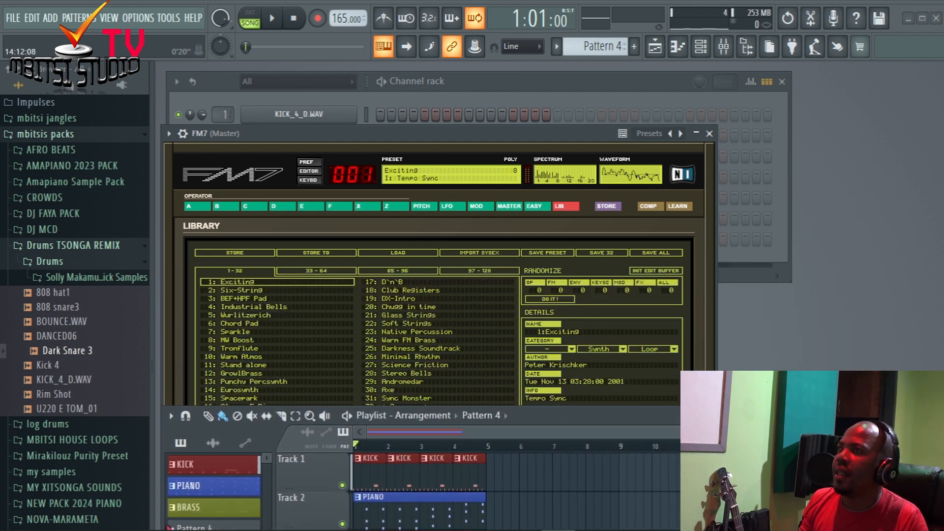
drag(492, 133, 562, 69)
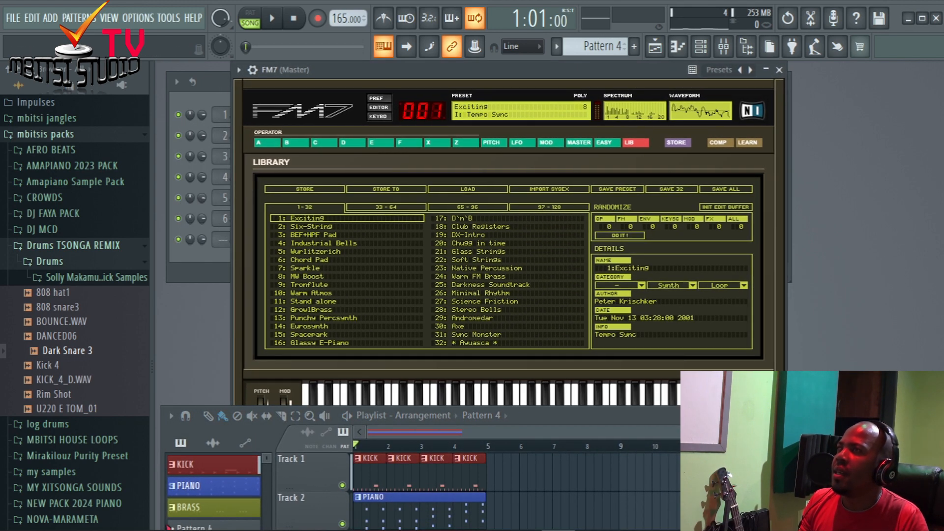
Load the preset bank DX7 Factory Presets.f7a into the FM7 library.
click(467, 189)
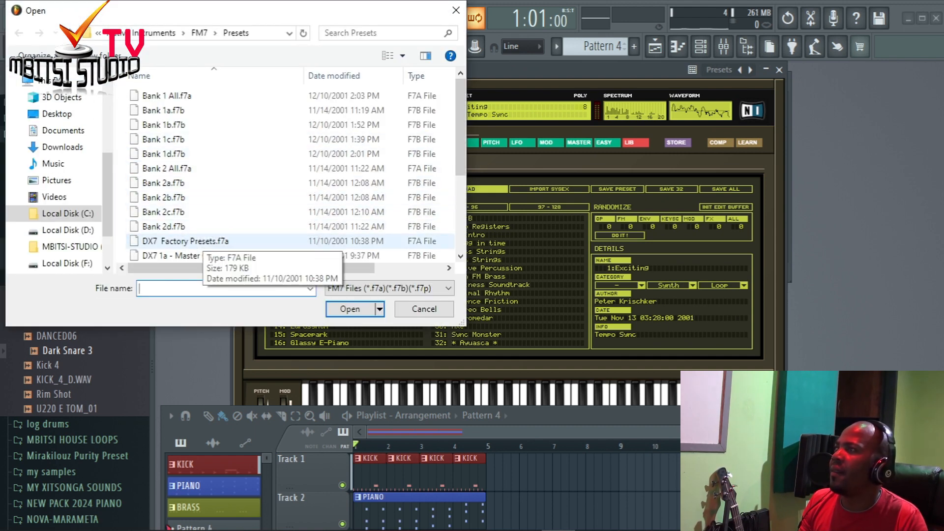
click(197, 241)
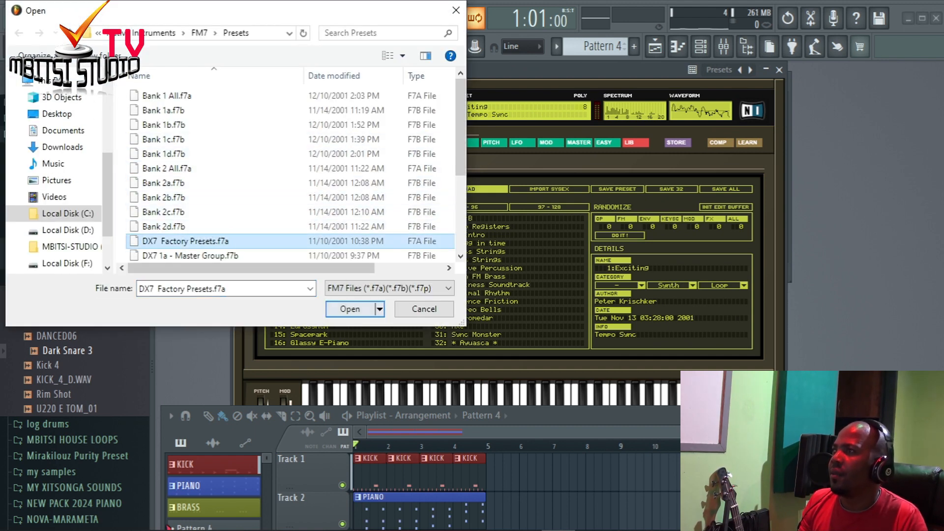
click(350, 309)
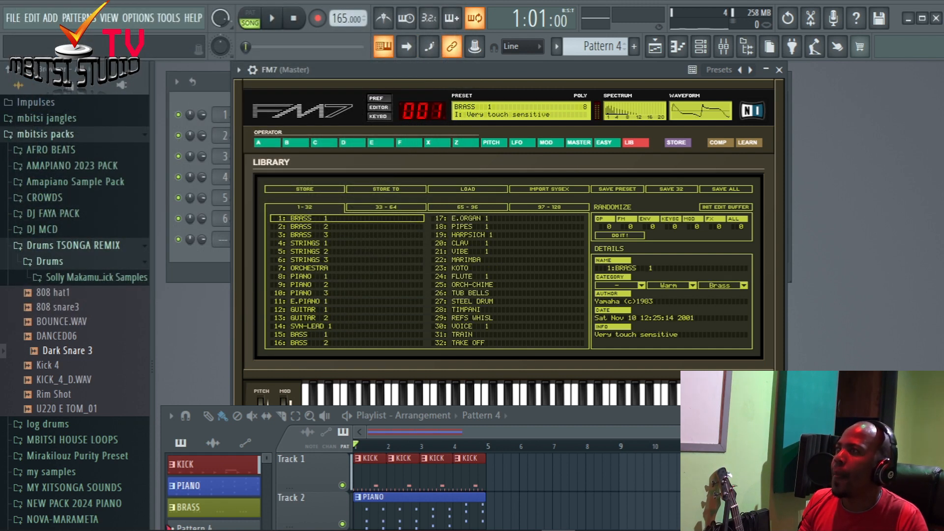
Choose preset 22 MARIMBA in FM7 and raise its timbre brightness to 1.00 in Easy Edit.
click(467, 260)
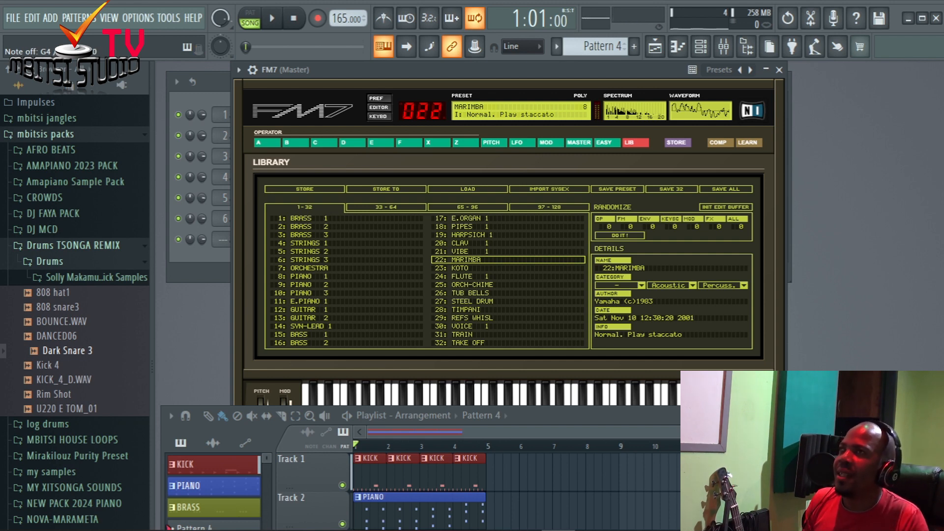
click(607, 143)
drag(374, 222, 374, 200)
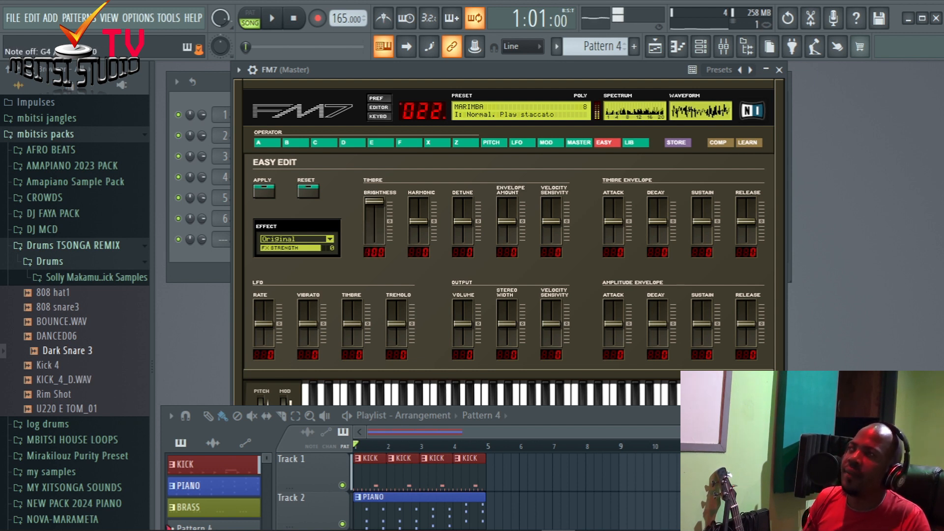
Set FM7's output volume to 0.63, amplitude attack to -0.16 and output velocity sensitivity to 0.59 in Easy Edit, and close the plugin.
drag(462, 324, 463, 311)
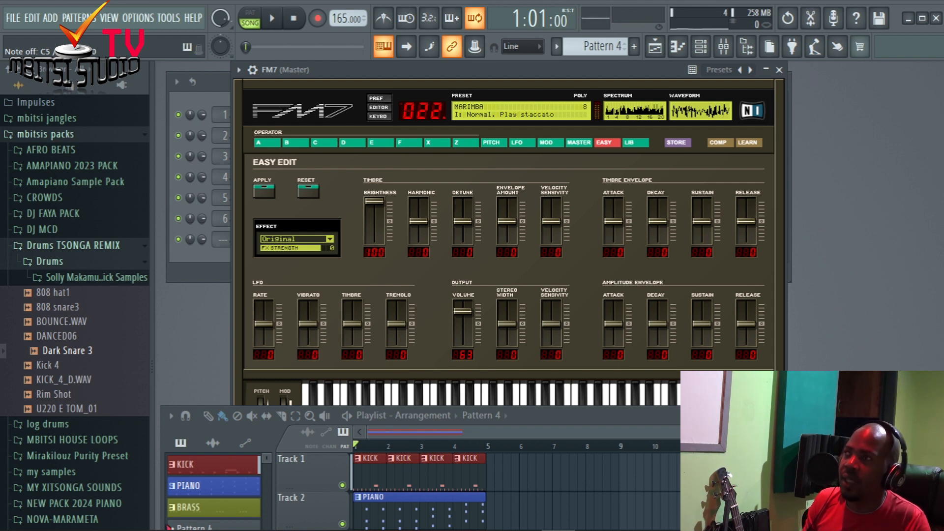
drag(613, 323, 613, 326)
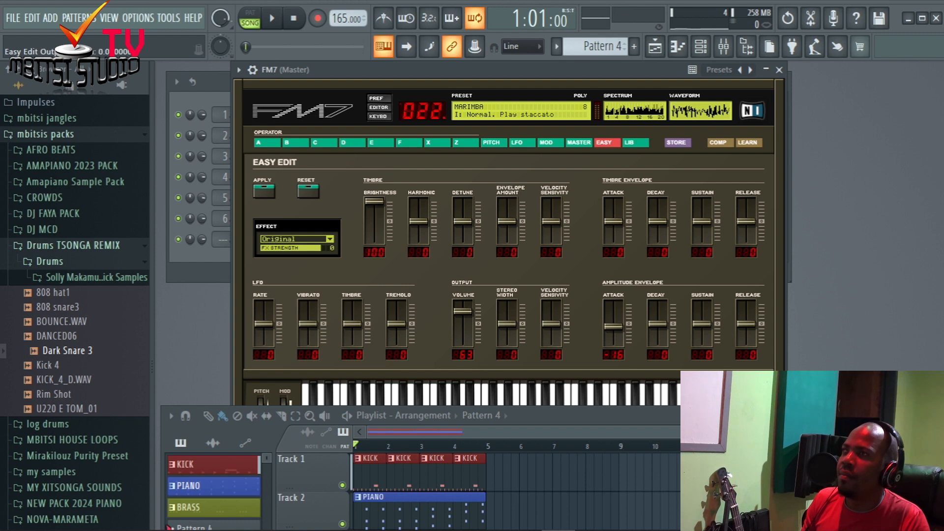
drag(552, 323, 552, 311)
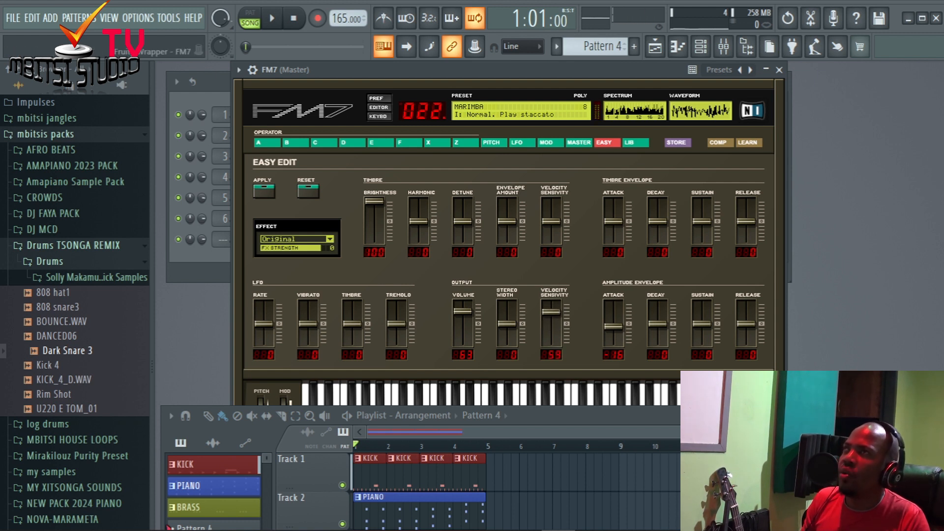
drag(491, 69, 553, 59)
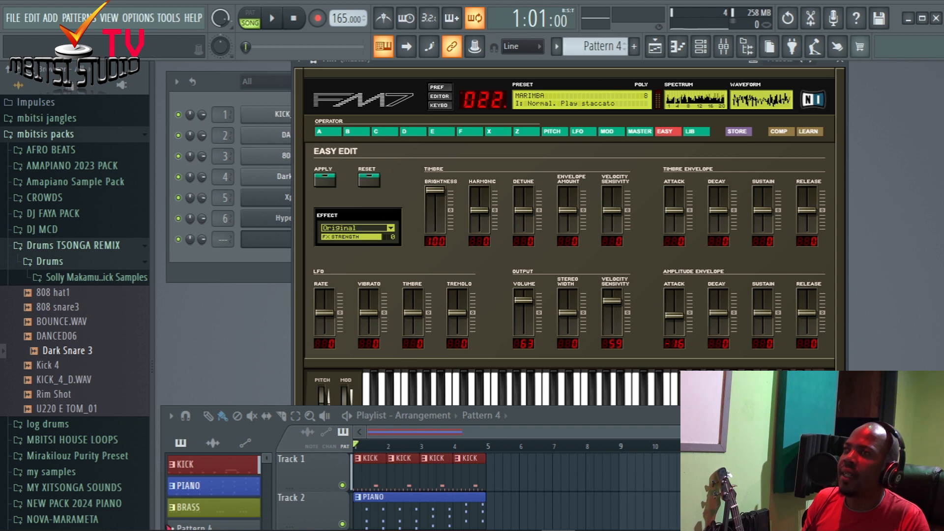
drag(566, 416, 550, 456)
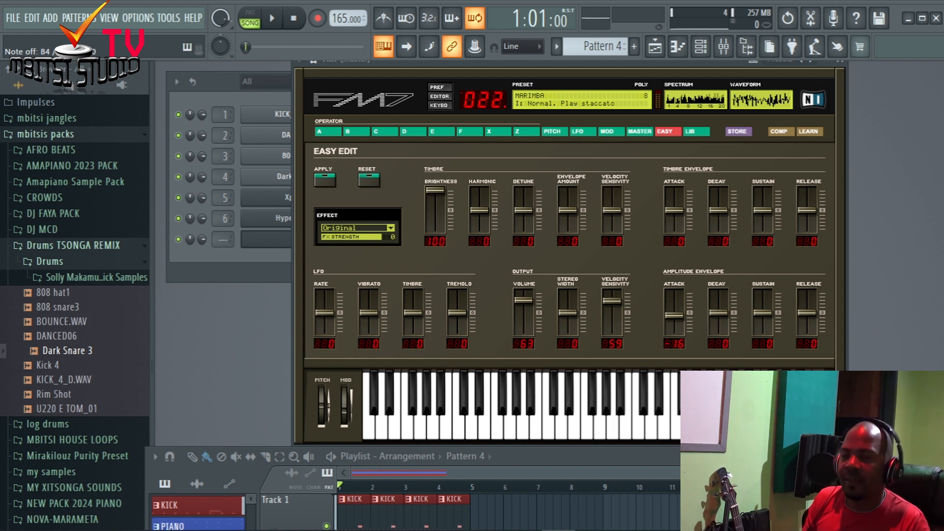
click(840, 61)
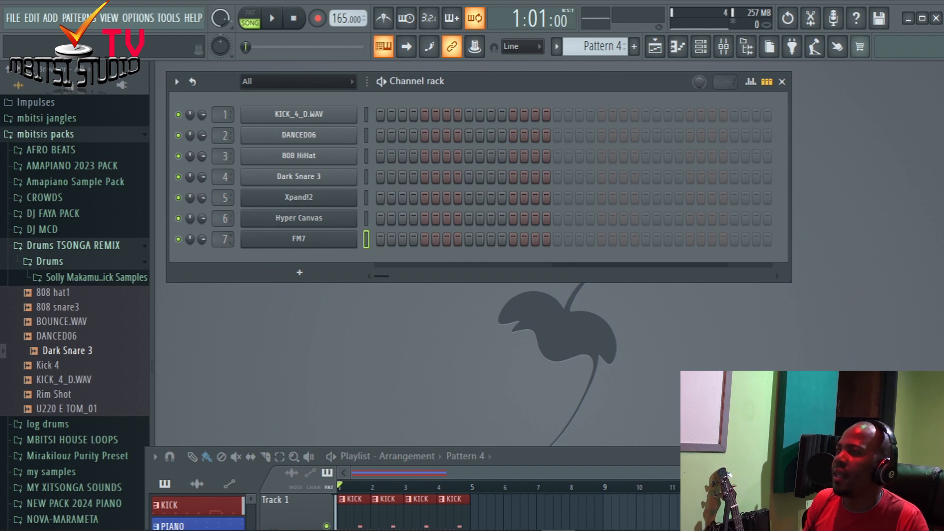
Move the playlist into full view and place Pattern 4 on Track 4 across bars 1 to 4.
drag(556, 456, 554, 160)
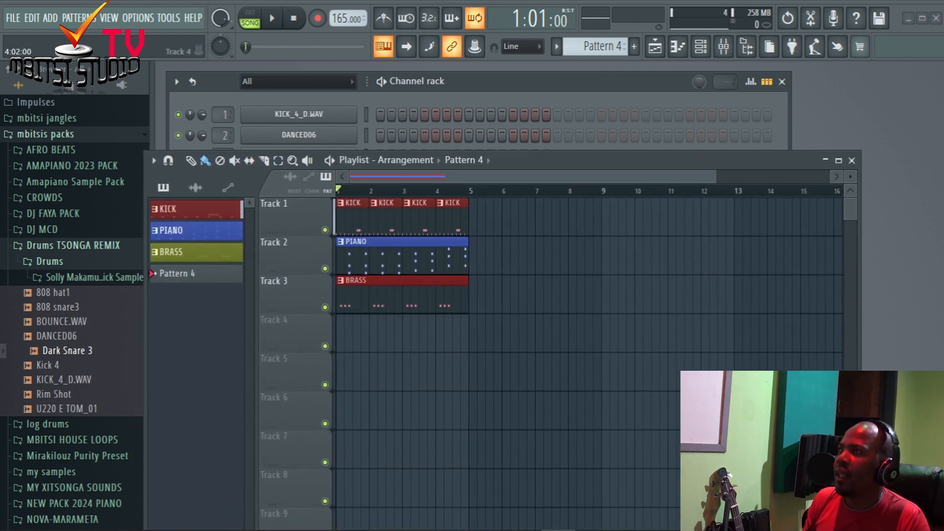
drag(172, 273, 468, 335)
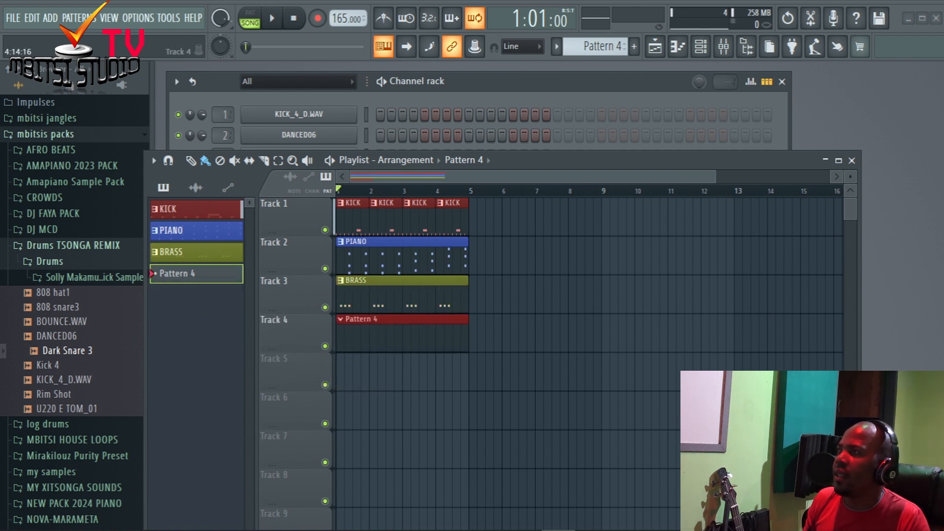
Rename Pattern 4 as MARRIMBA and color it dark green (#2F7628).
right_click(195, 273)
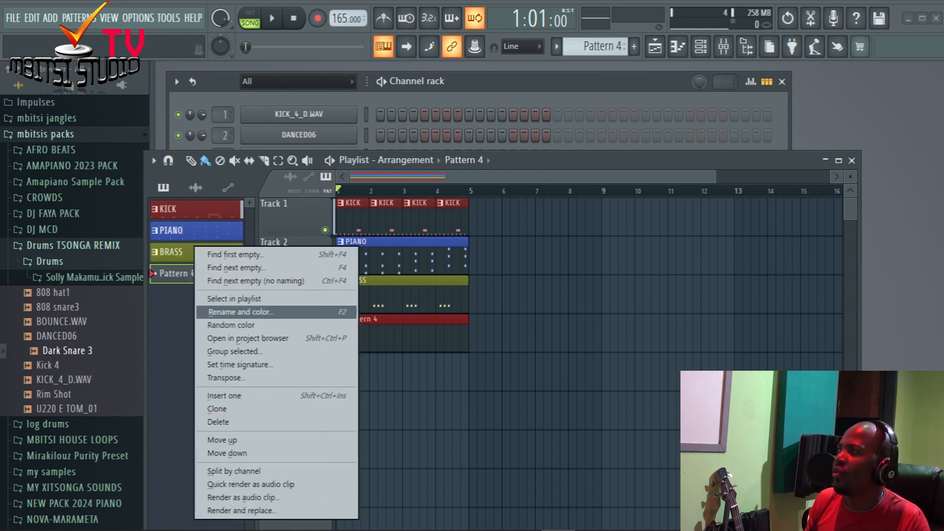
click(239, 312)
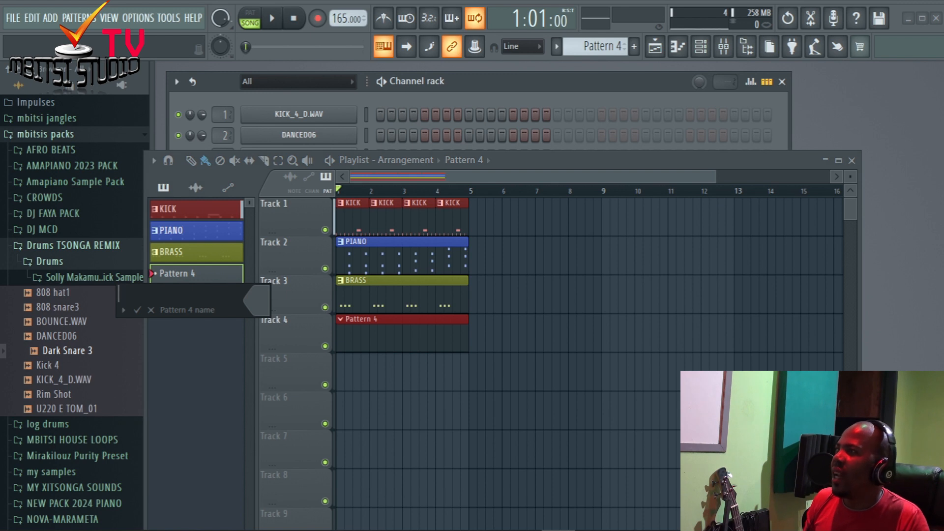
text(MA)
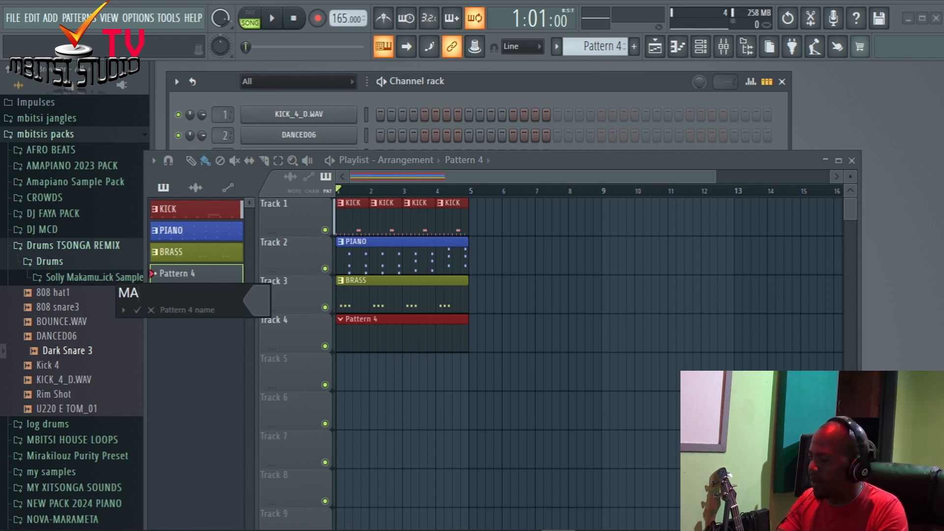
text(RRI)
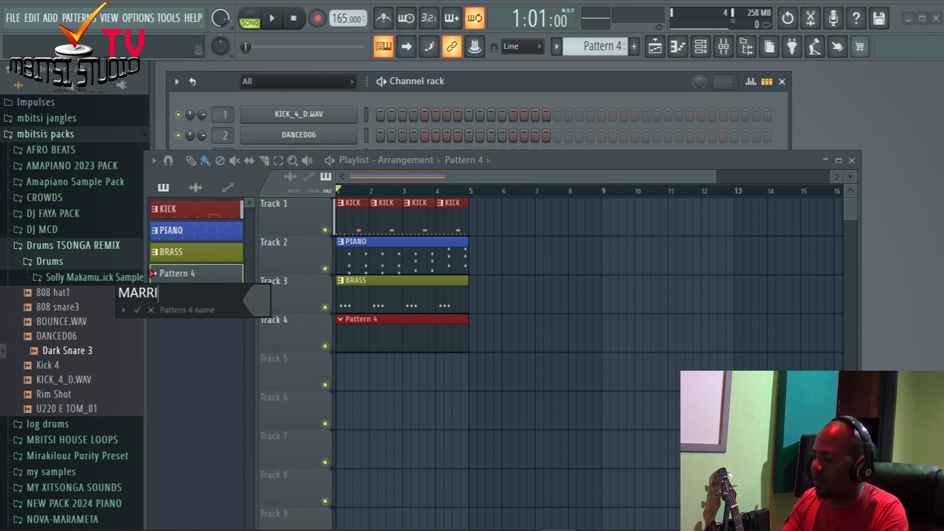
text(MBA)
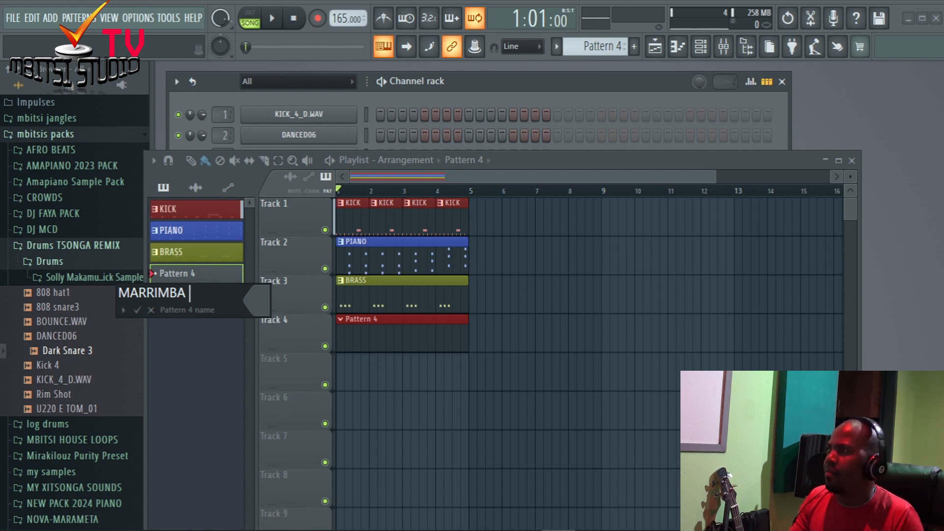
click(257, 300)
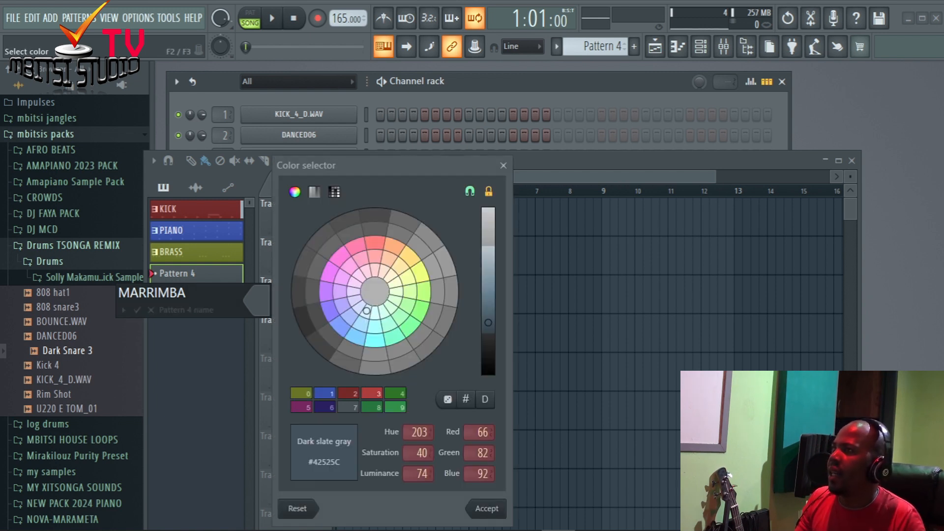
click(409, 326)
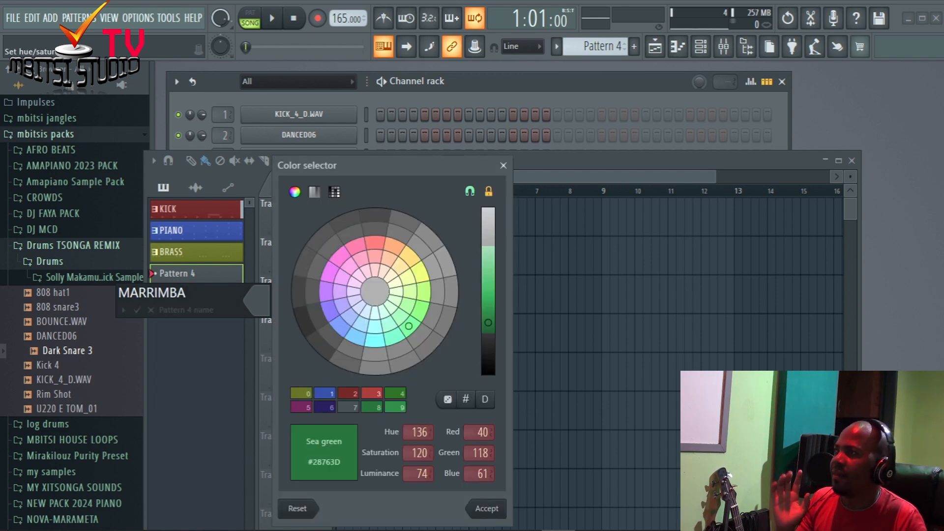
click(418, 310)
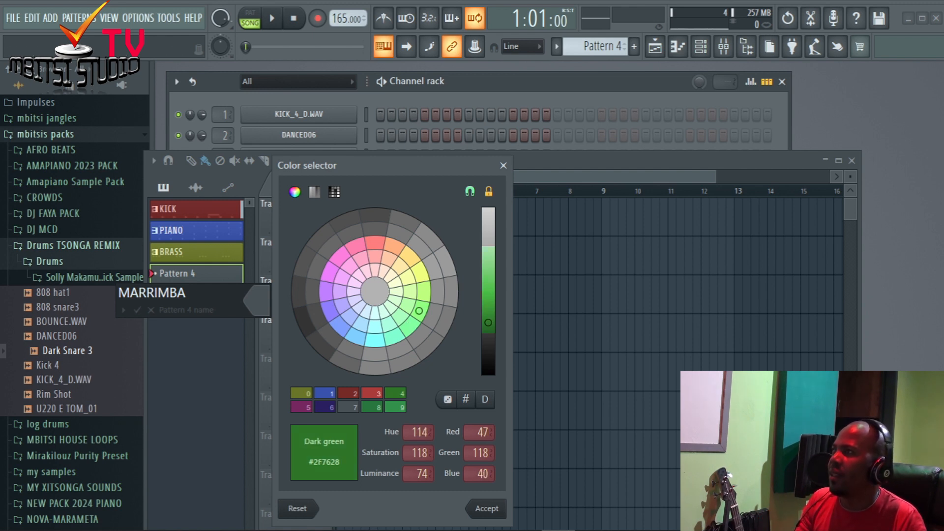
click(486, 509)
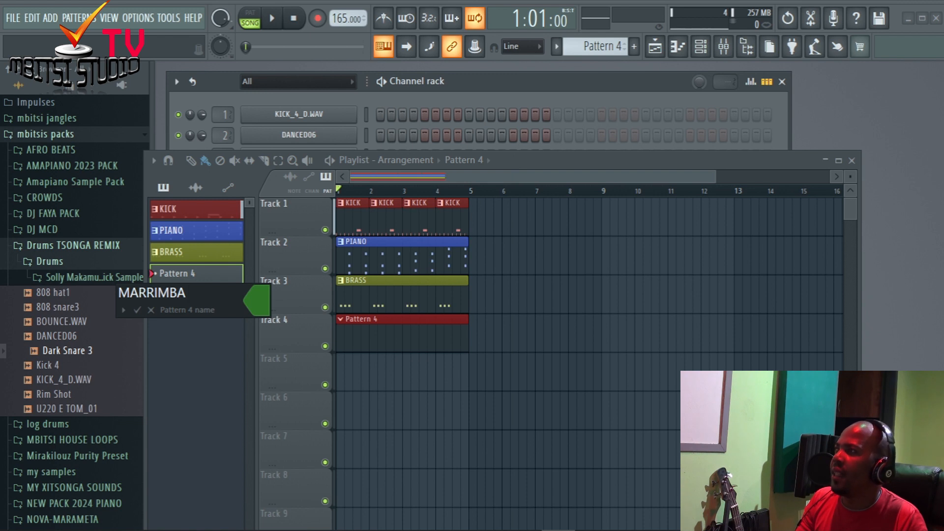
key(Return)
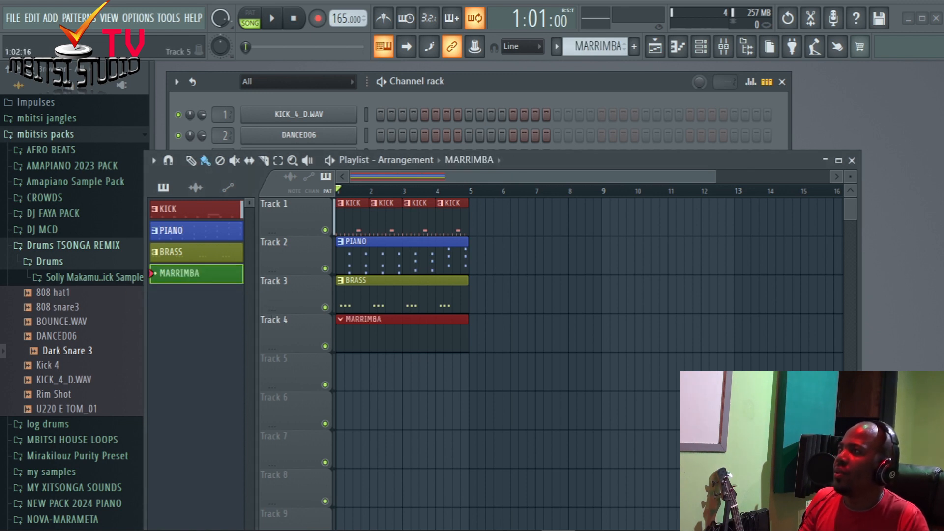
Replace the Track 4 clip with a new MARRIMBA clip extended across bars 1 to 4, and close the playlist.
right_click(388, 334)
drag(196, 273, 349, 344)
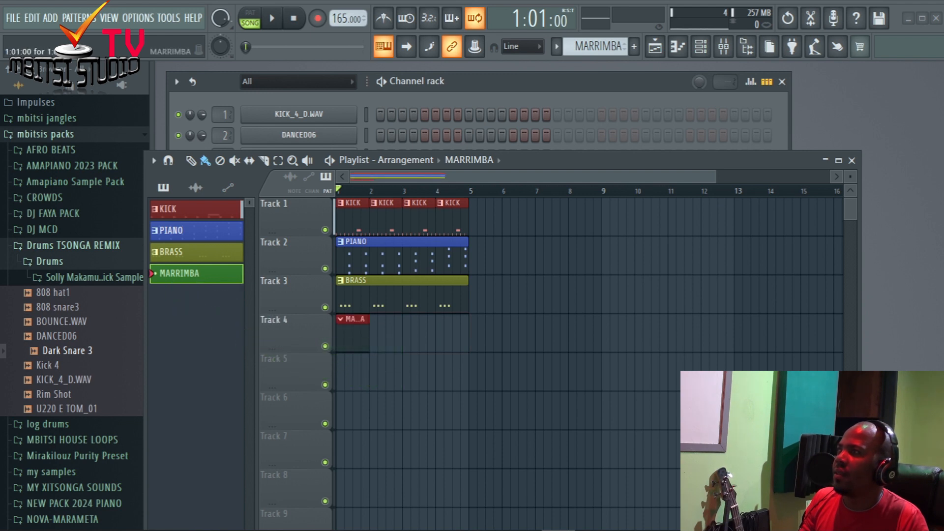
drag(367, 337, 468, 337)
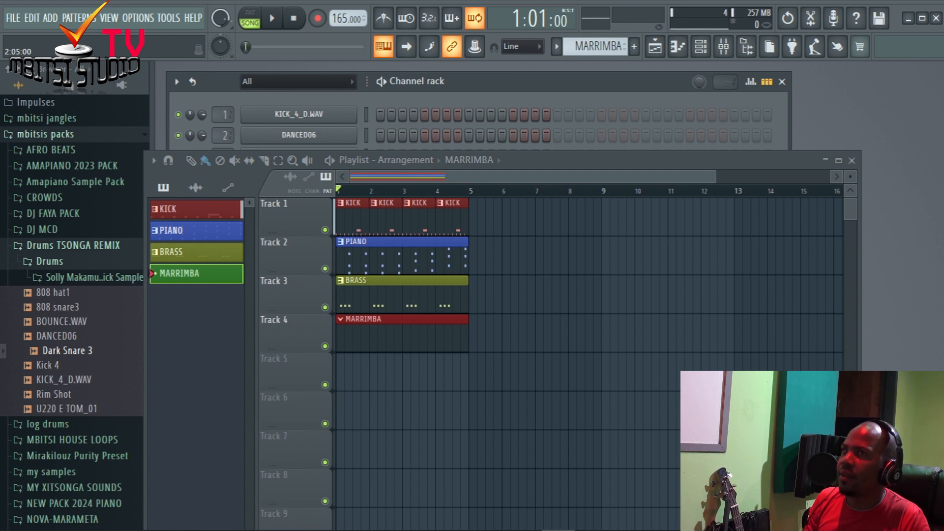
click(851, 160)
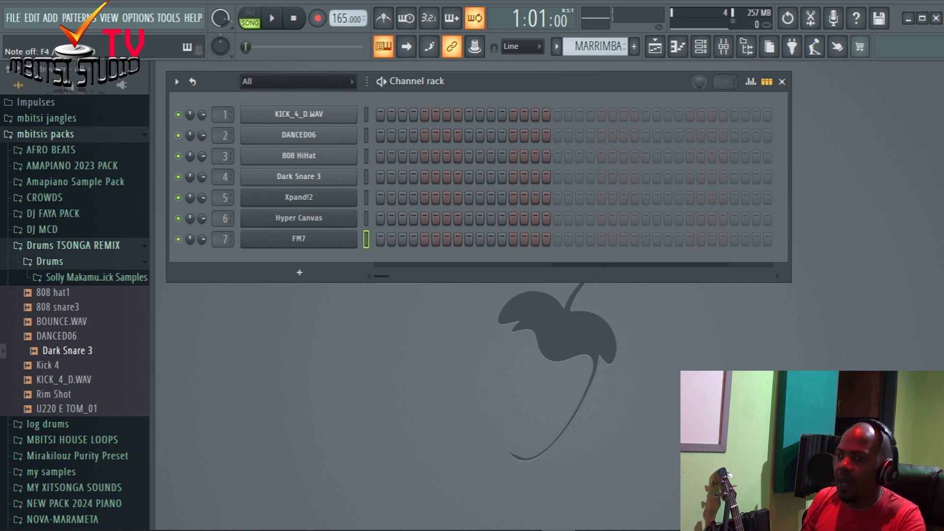
Play the arrangement repeatedly to rehearse the FM7 marimba melody over it, and review the plugin's marimba settings.
key(space)
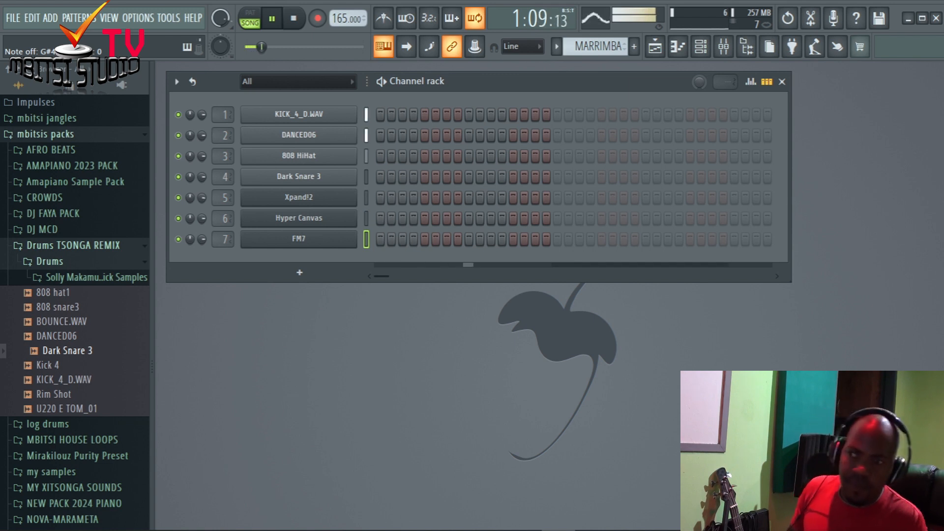
key(space)
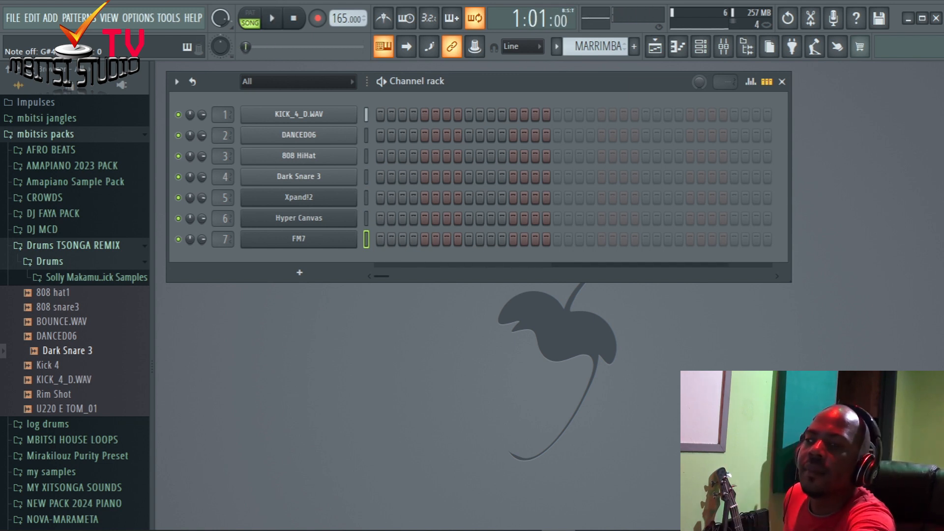
key(space)
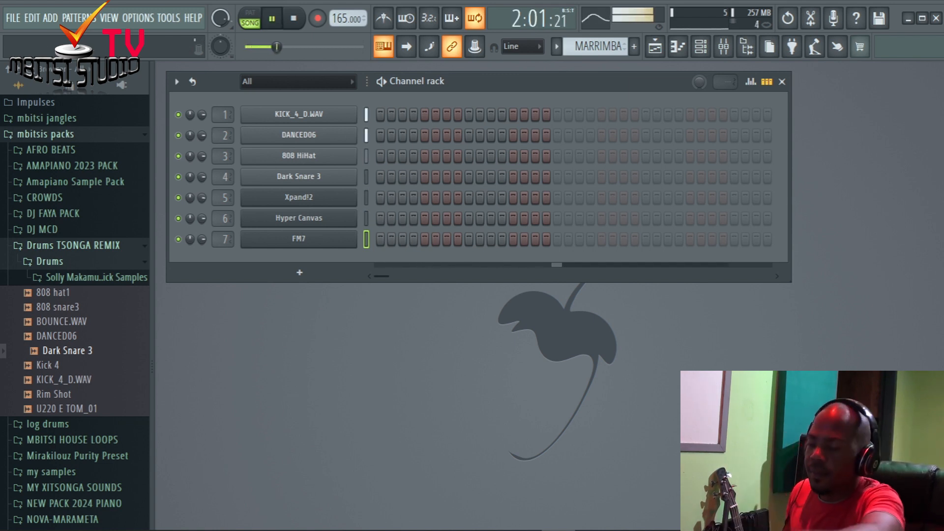
key(space)
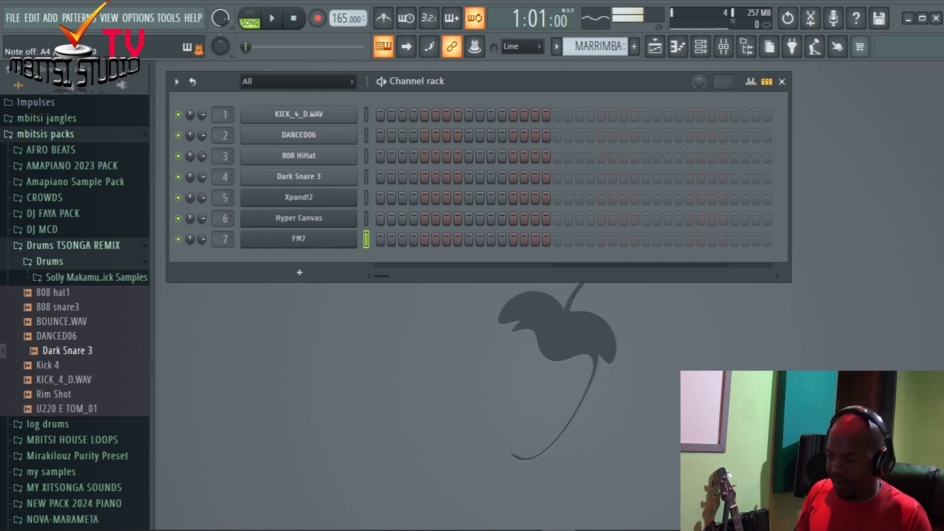
key(space)
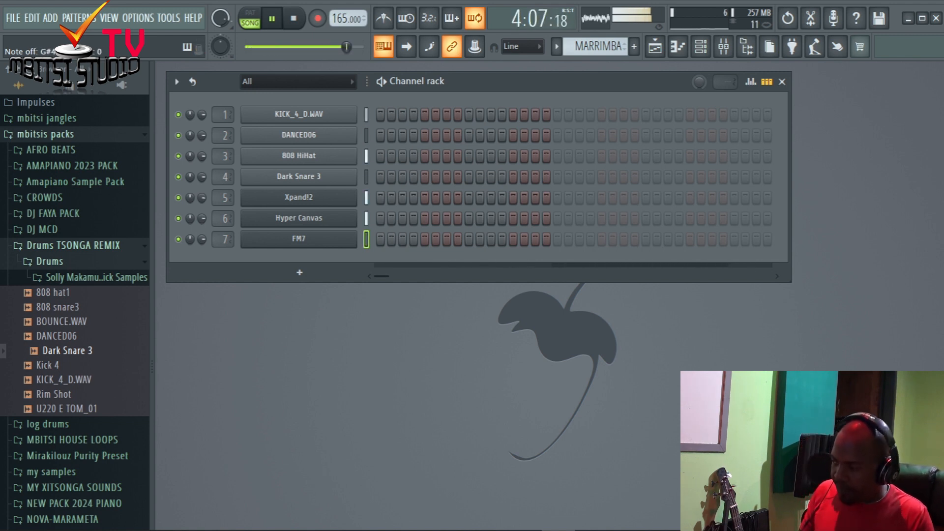
key(space)
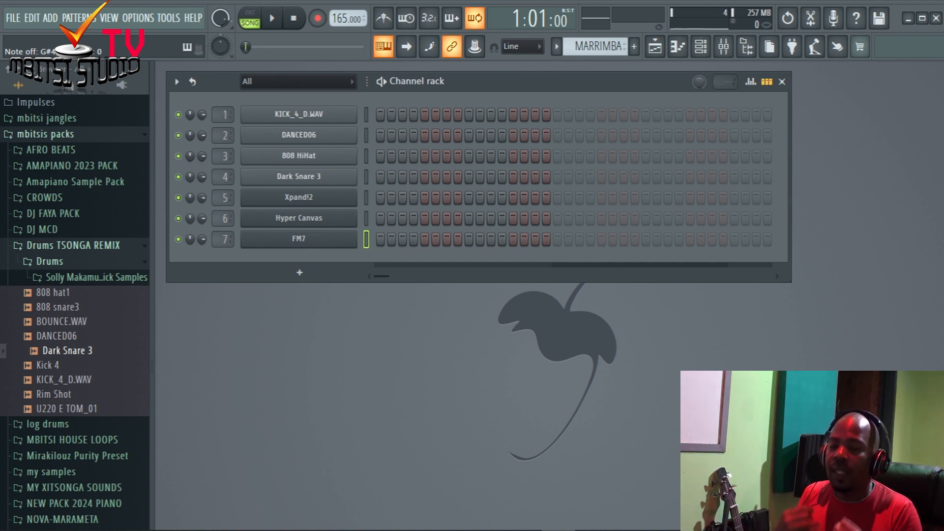
key(space)
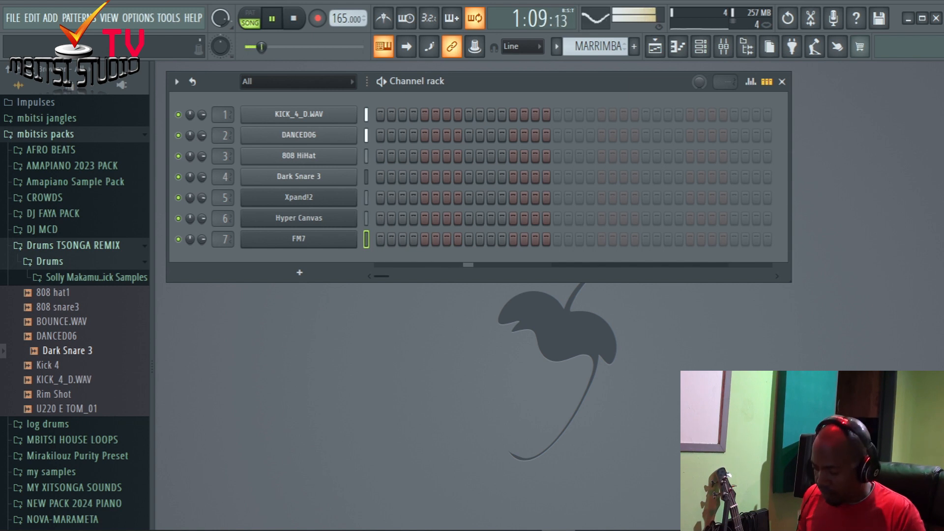
key(space)
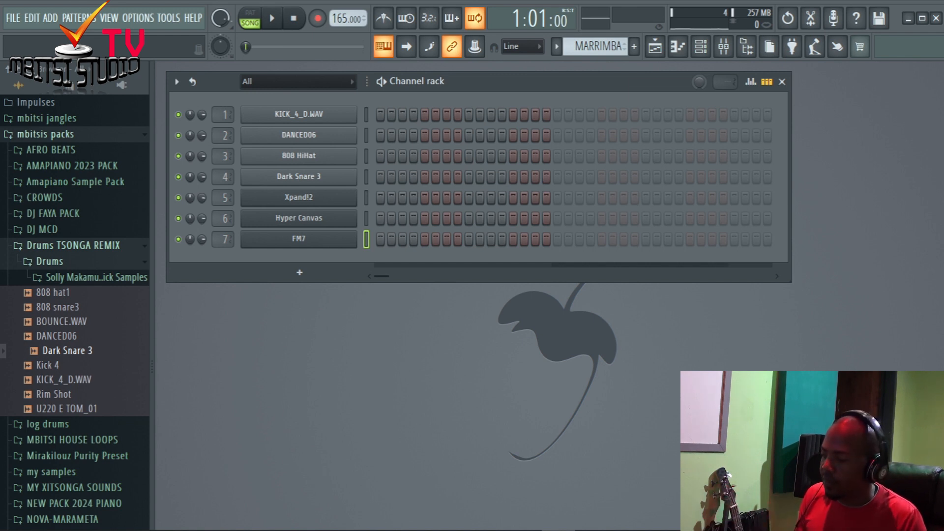
key(space)
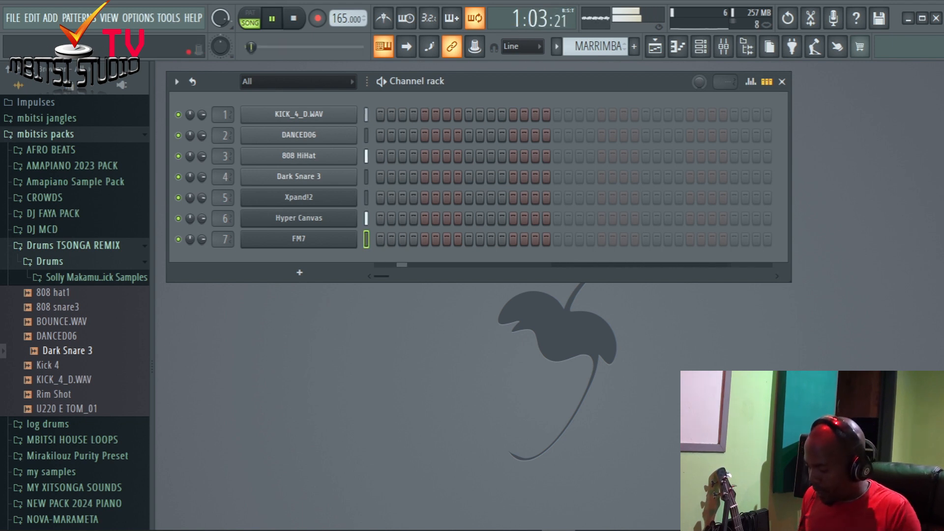
key(space)
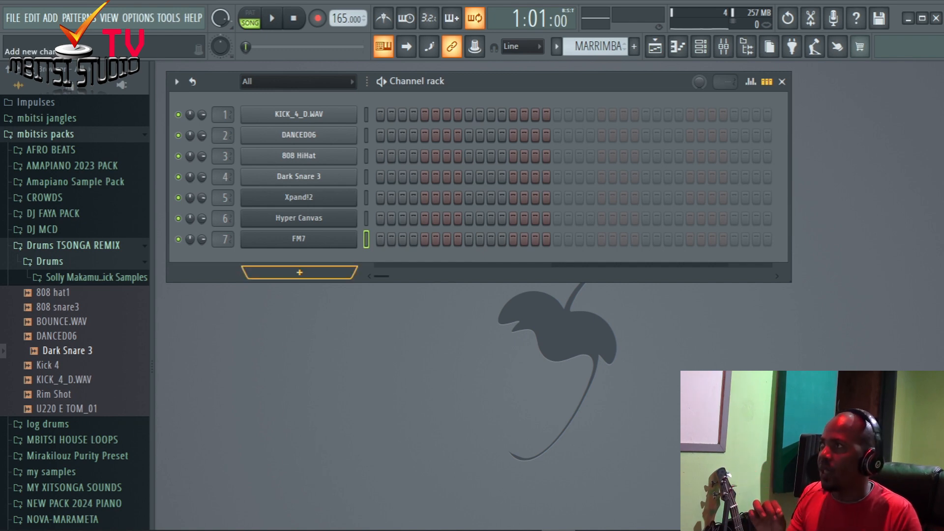
click(298, 239)
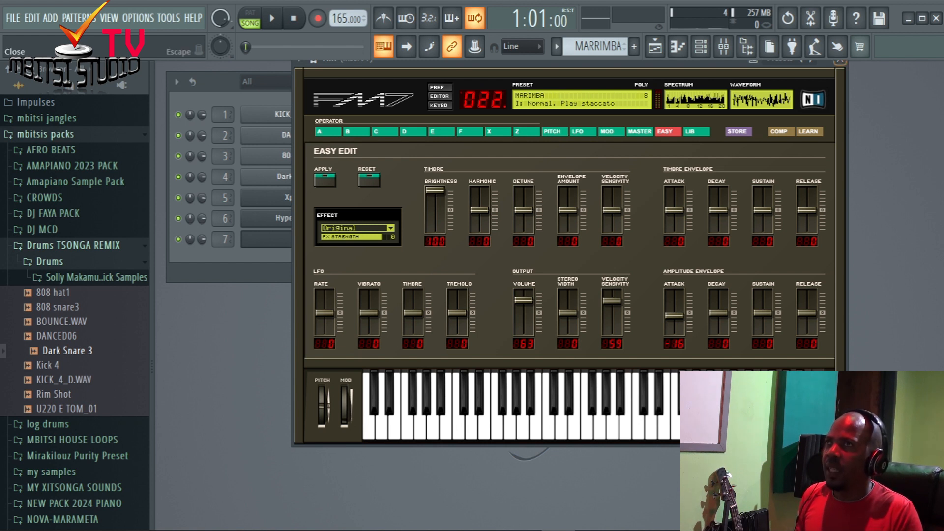
click(839, 61)
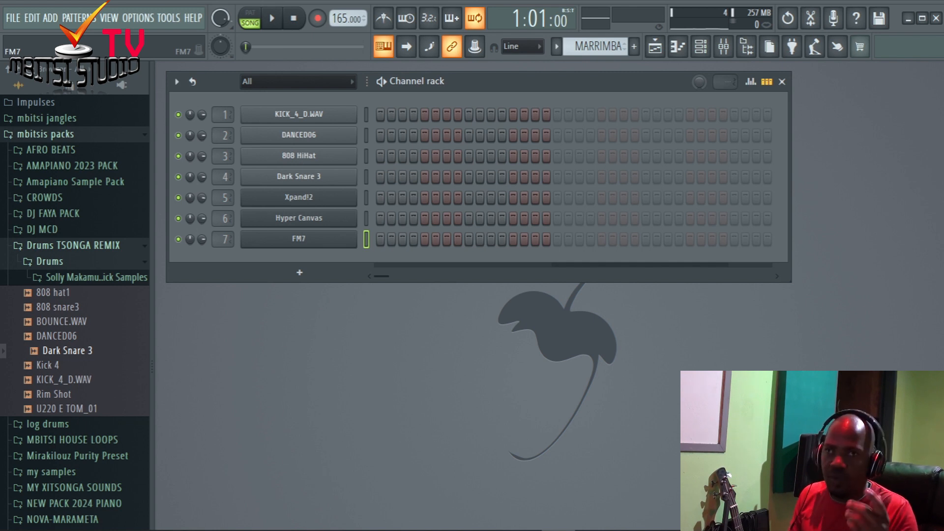
Play the arrangement and add FM7 piano roll notes: F#4 at the start of bar 2, plus C#5 in bars 2 and 4.
key(space)
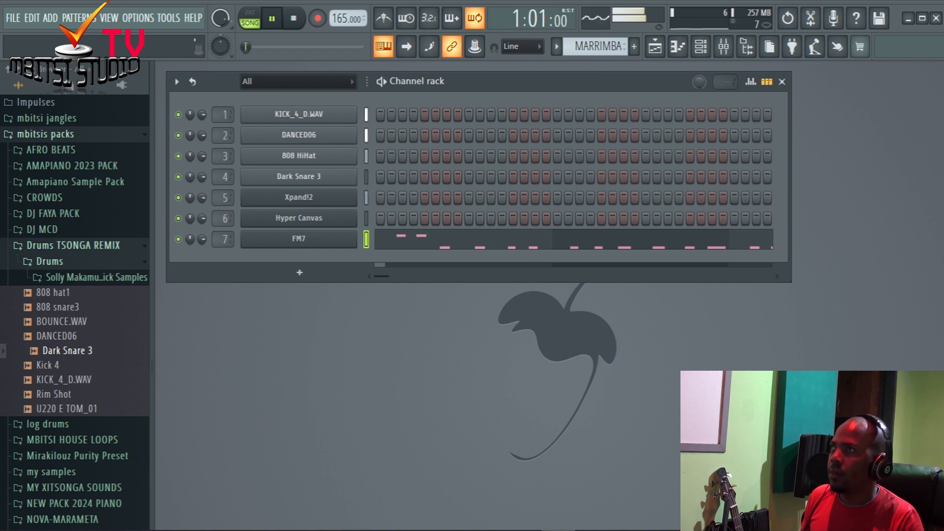
key(F7)
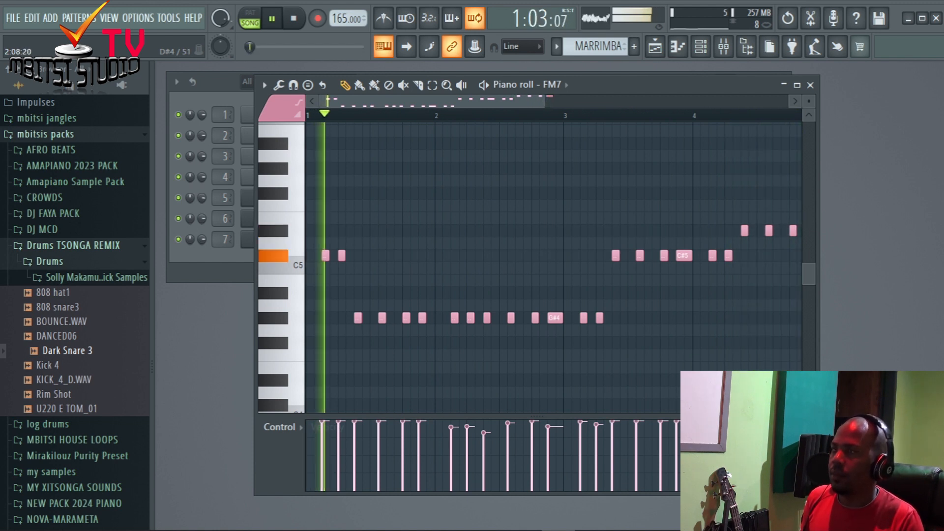
click(438, 343)
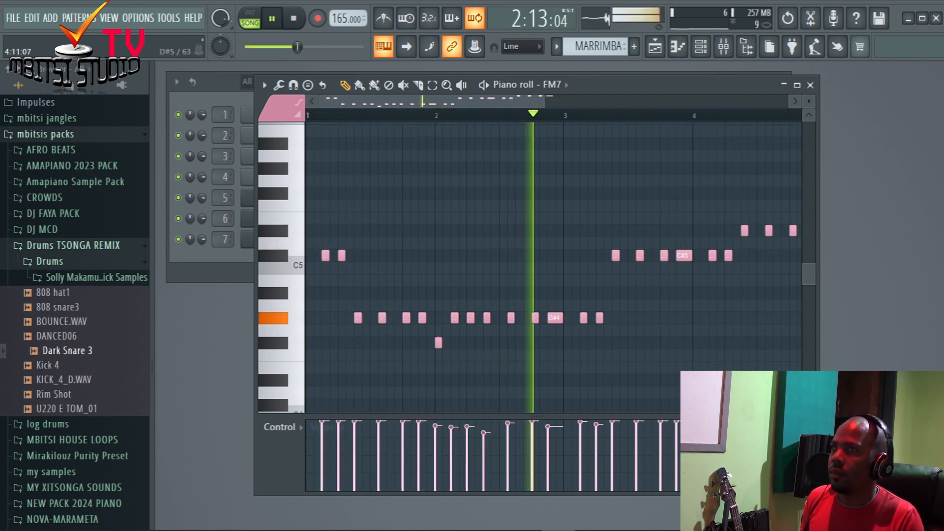
click(777, 255)
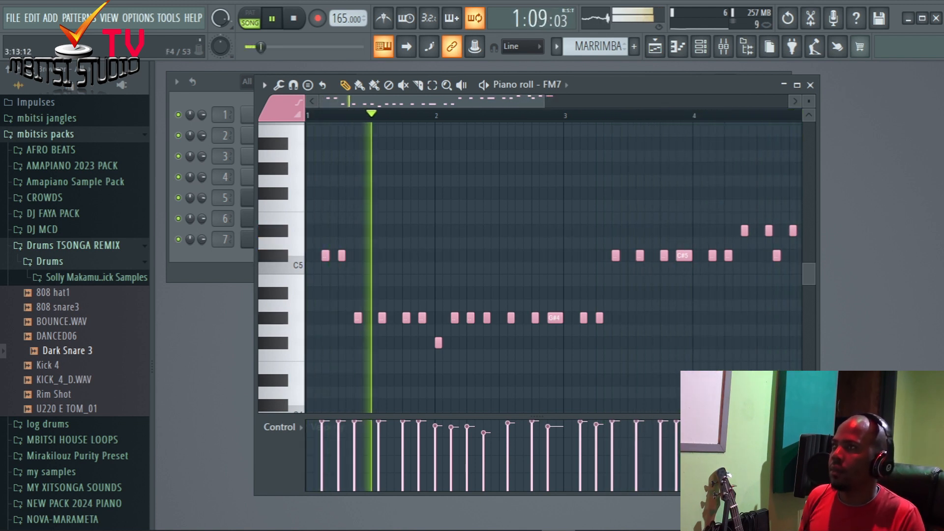
click(495, 256)
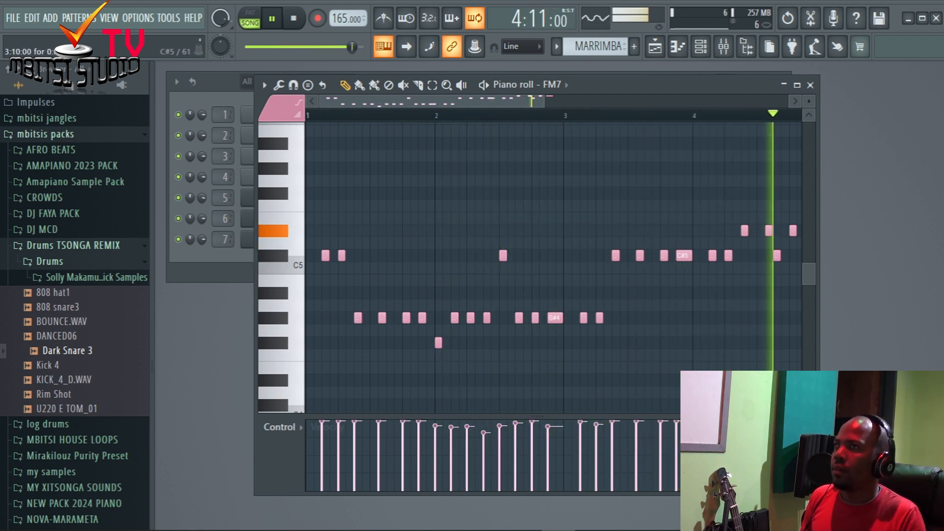
Retune the second C#5 note of bar 3 to A#4 and re-space the neighbouring G#4 and C#5 notes in mid-bar 2.
mouse_move(640, 256)
mouse_down()
mouse_move(640, 293)
mouse_move(639, 268)
mouse_up()
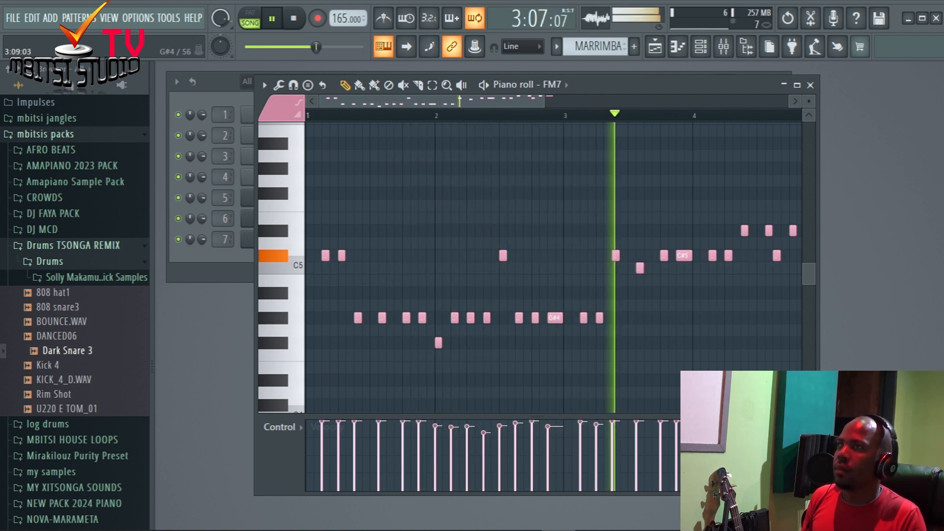
drag(640, 268, 640, 231)
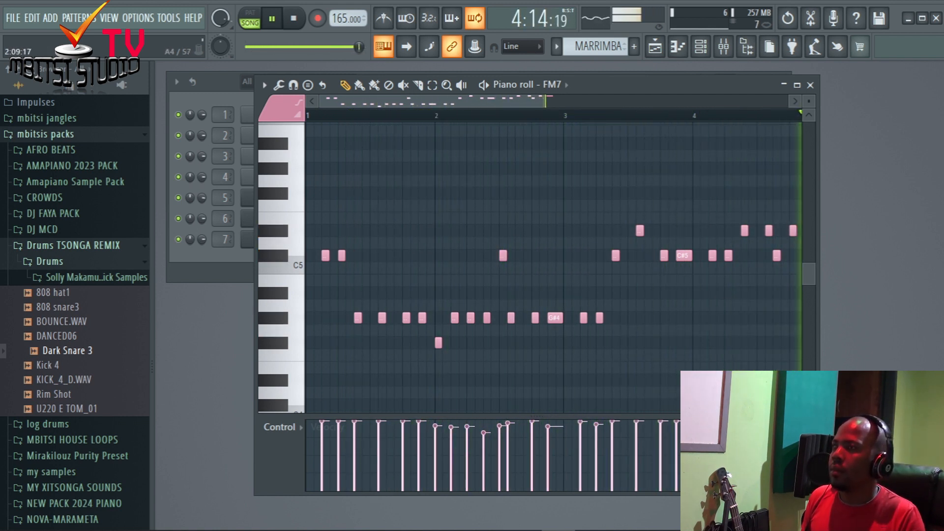
drag(518, 318, 511, 317)
key(ctrl+z)
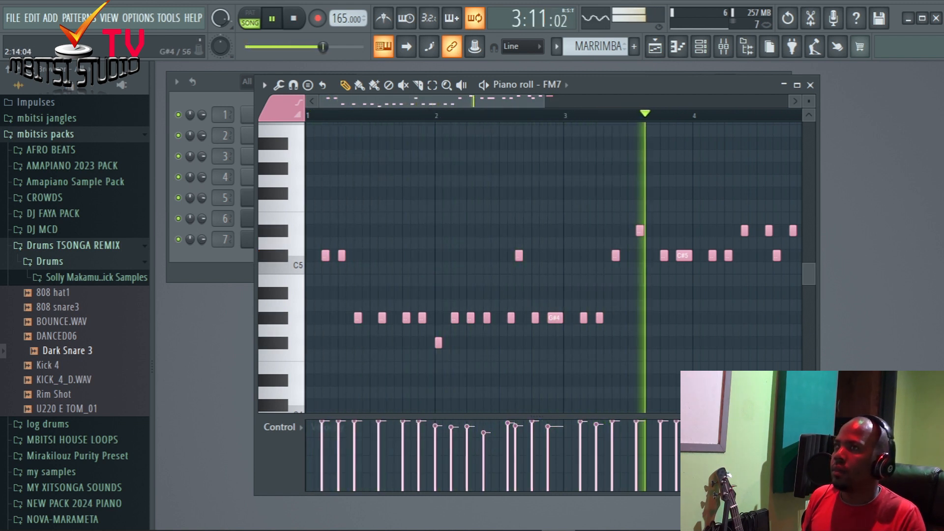
drag(632, 243, 640, 293)
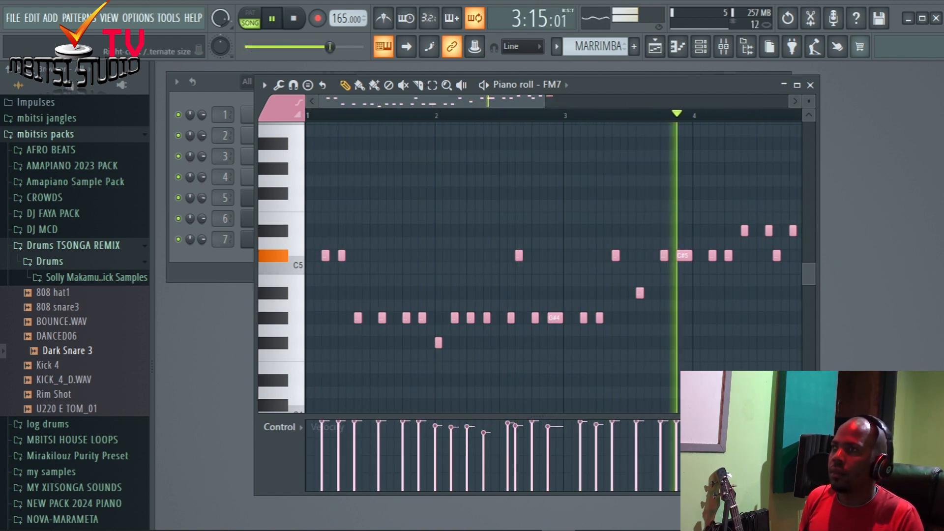
key(space)
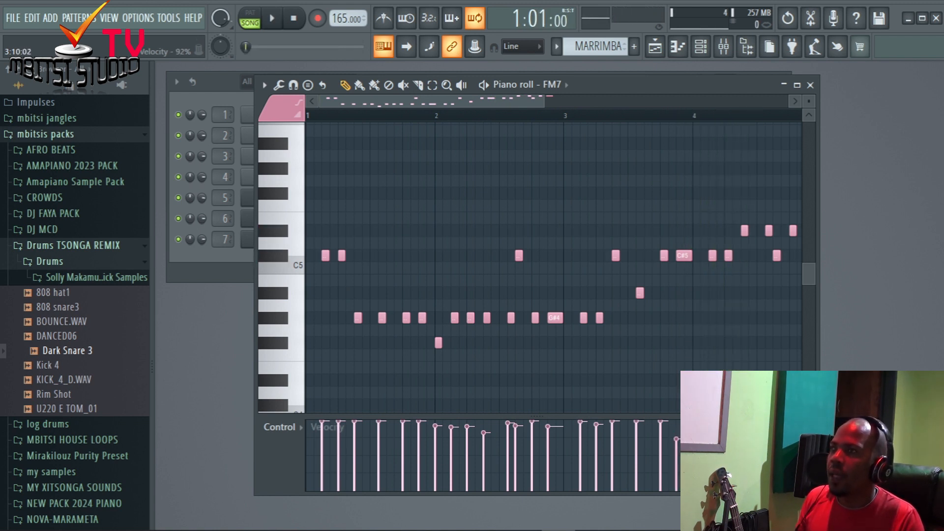
Adjust the velocities of individual marimba notes across bars 1 to 3, auditioning the melody between changes.
key(space)
key(space)
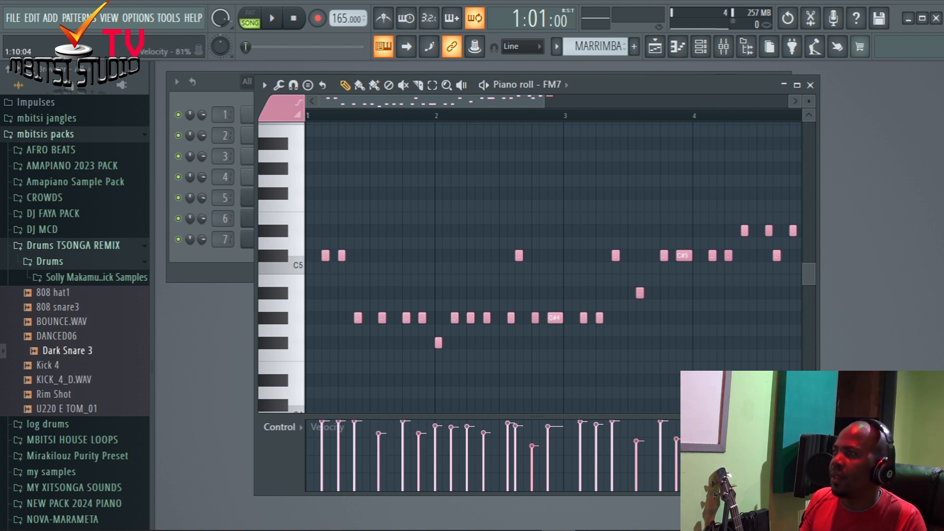
mouse_move(342, 416)
mouse_down()
mouse_move(341, 425)
mouse_move(344, 411)
mouse_up()
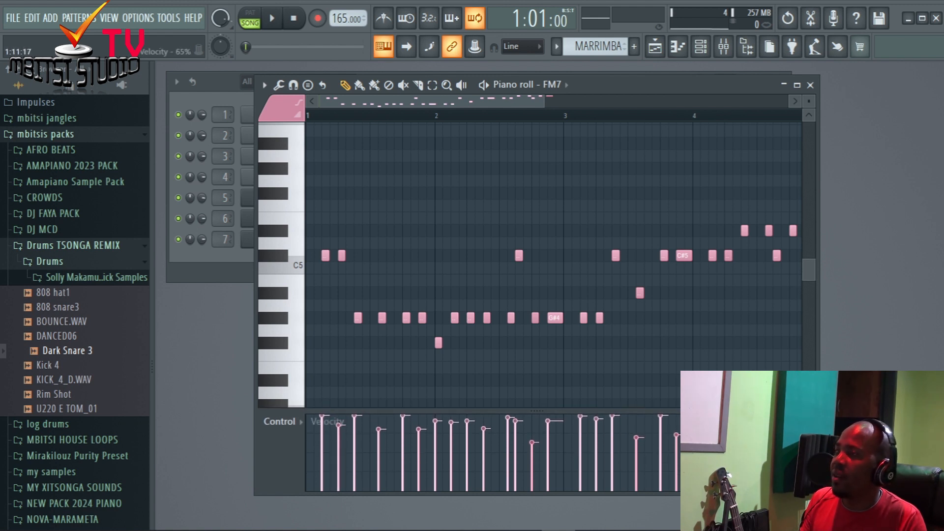
key(space)
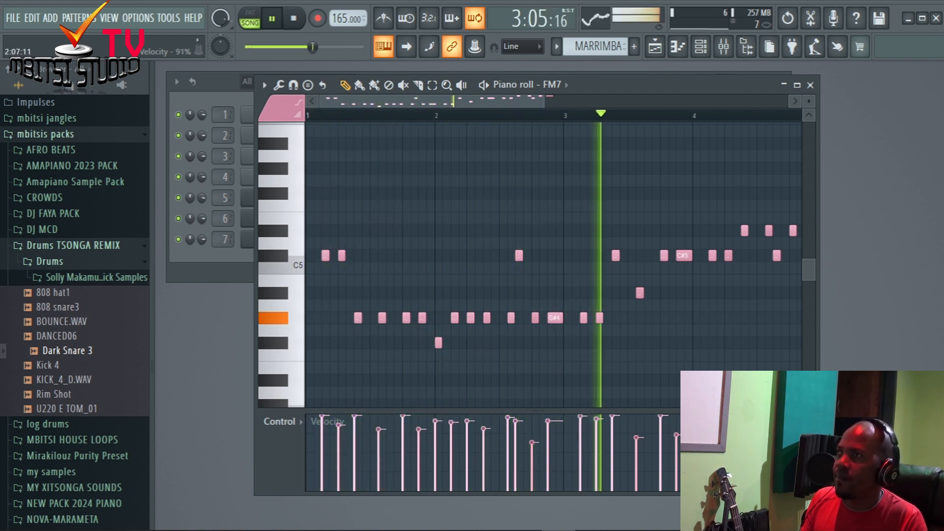
key(space)
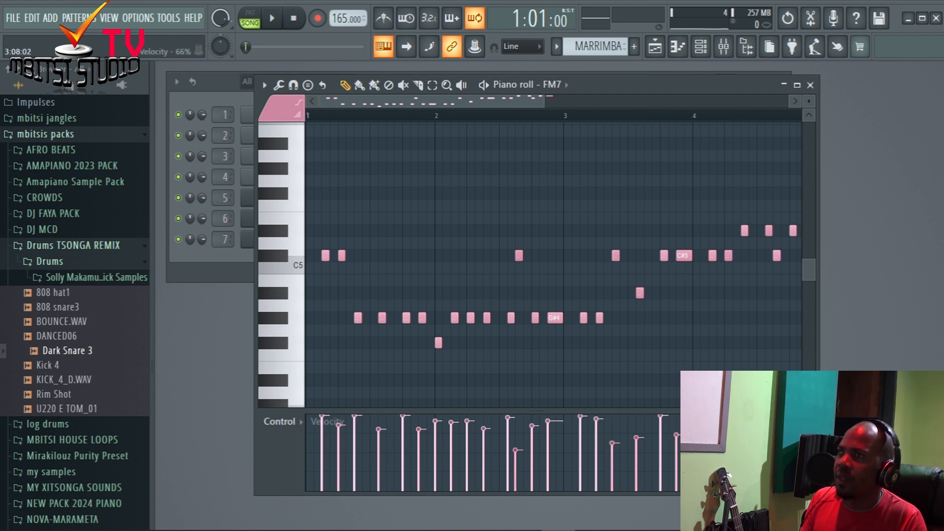
key(space)
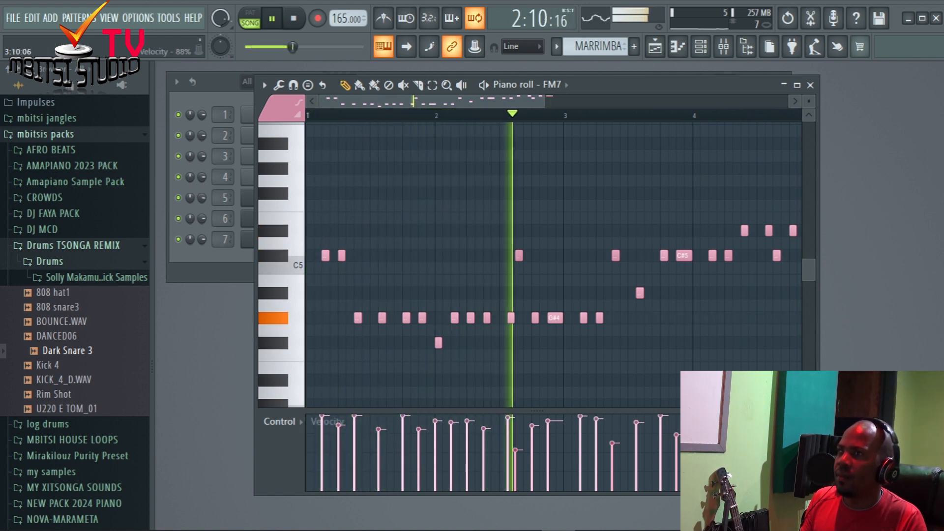
mouse_move(642, 423)
mouse_down()
mouse_move(627, 447)
mouse_move(615, 424)
mouse_up()
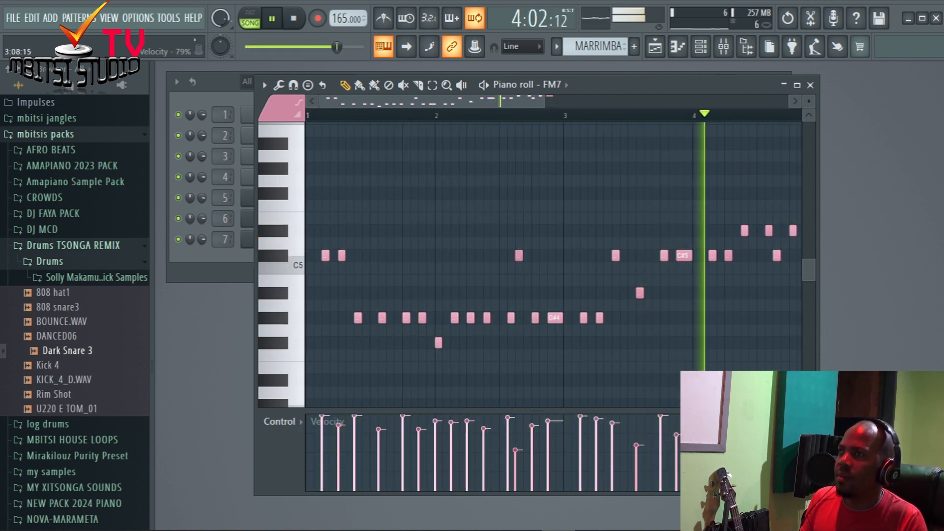
click(638, 434)
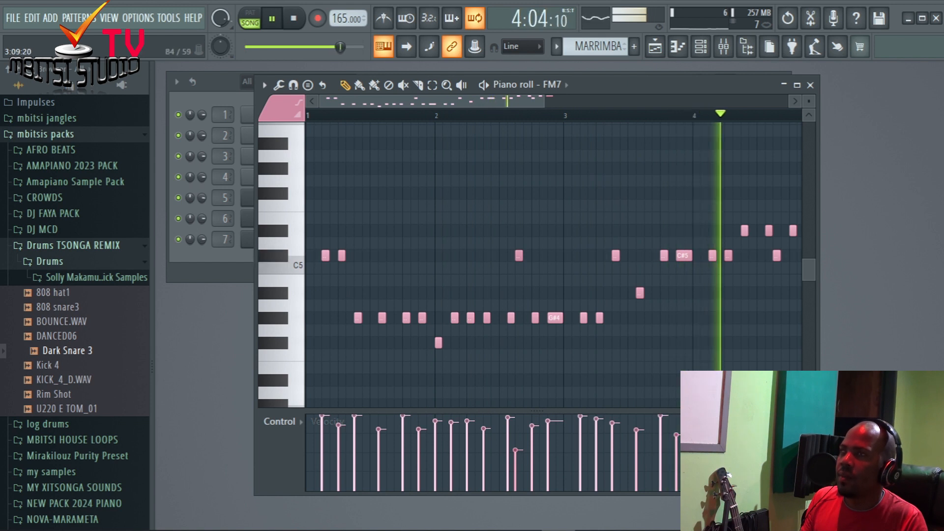
Return the A#4 note in bar 3 to C#5, add a short C#5 right after it, and close the piano roll.
drag(639, 294, 639, 256)
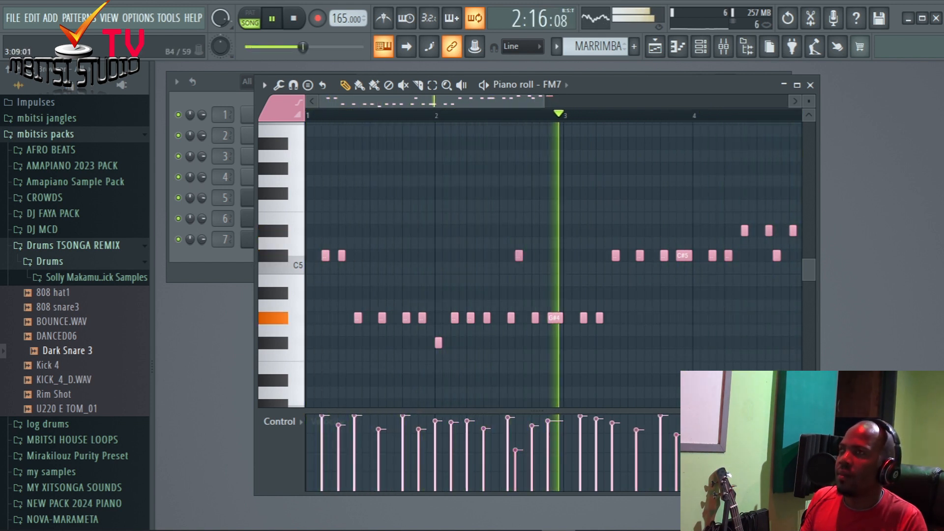
click(630, 256)
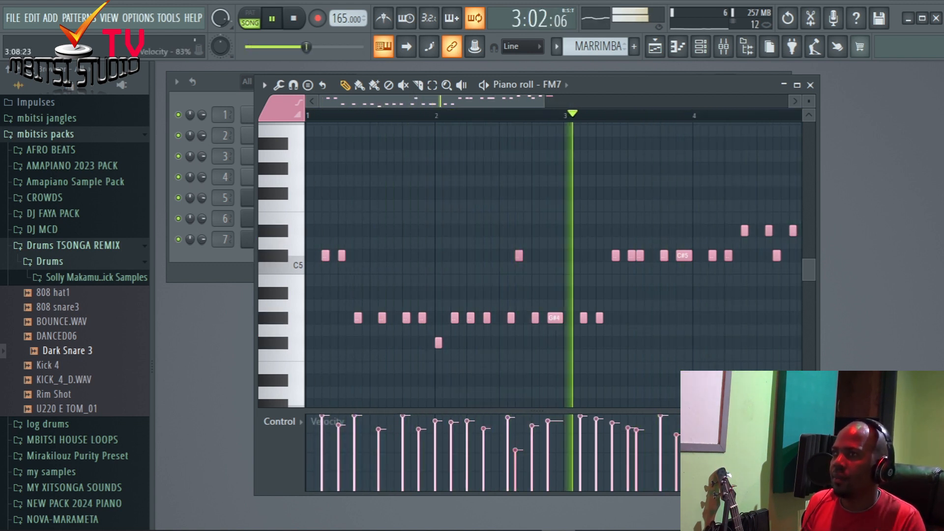
click(647, 255)
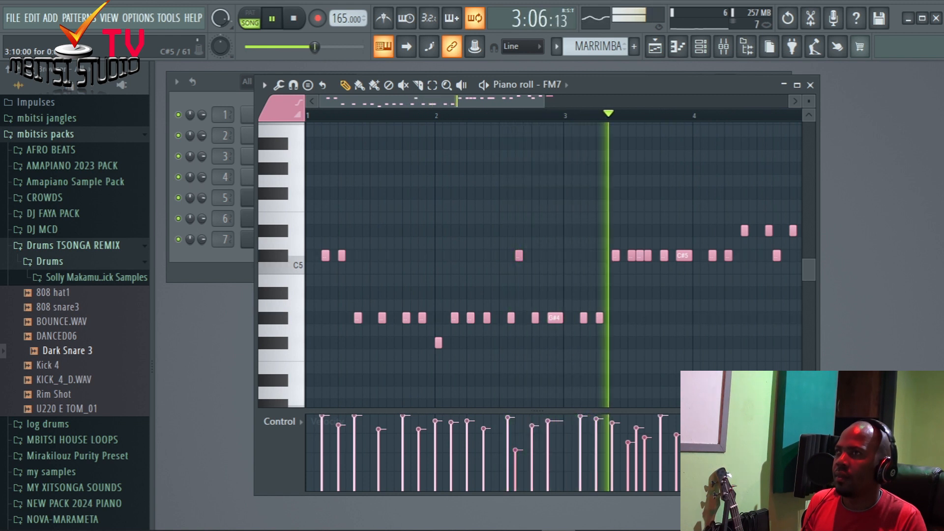
drag(639, 256, 640, 231)
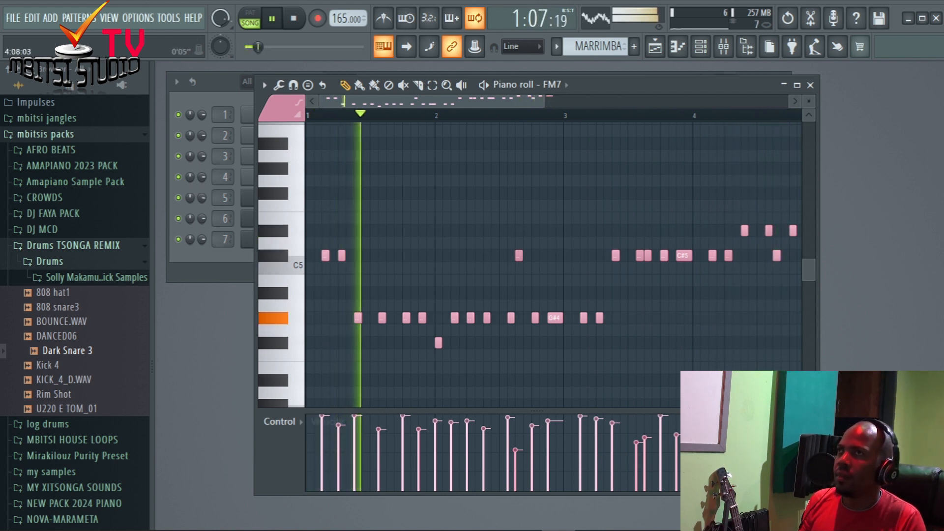
click(811, 85)
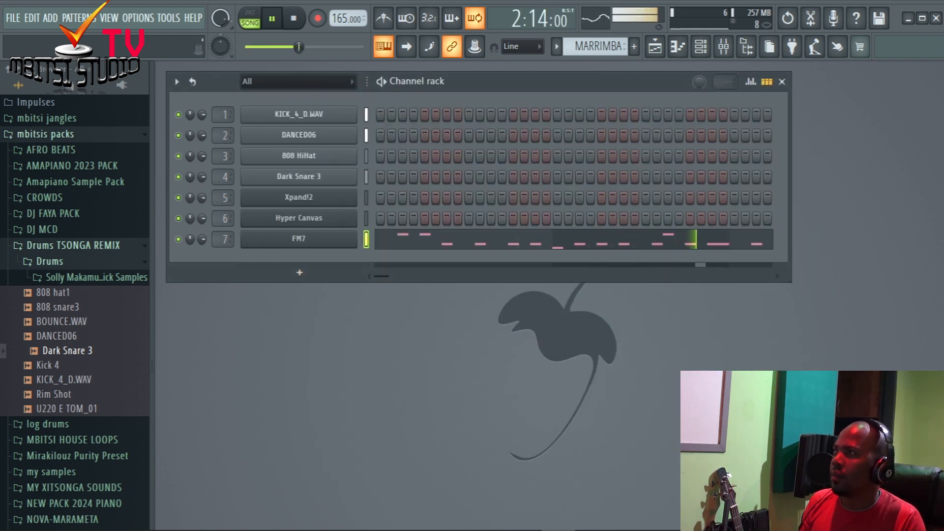
Solo the FM7 channel to hear the marimba alone, and restore all channels.
right_click(178, 240)
click(199, 248)
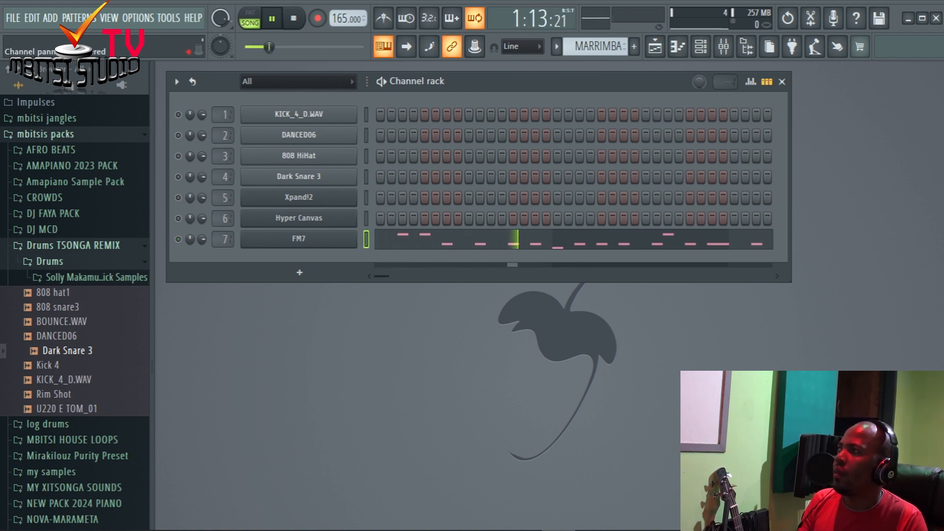
right_click(180, 241)
right_click(176, 235)
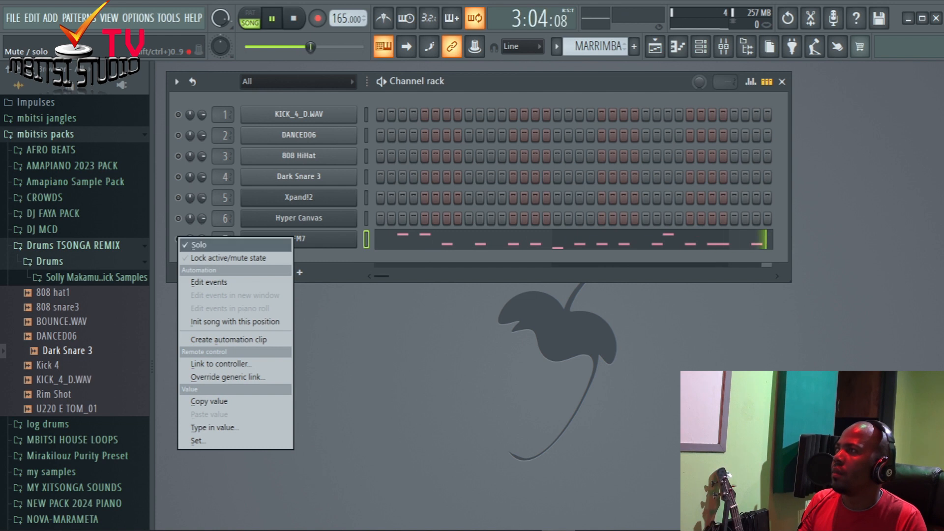
click(197, 245)
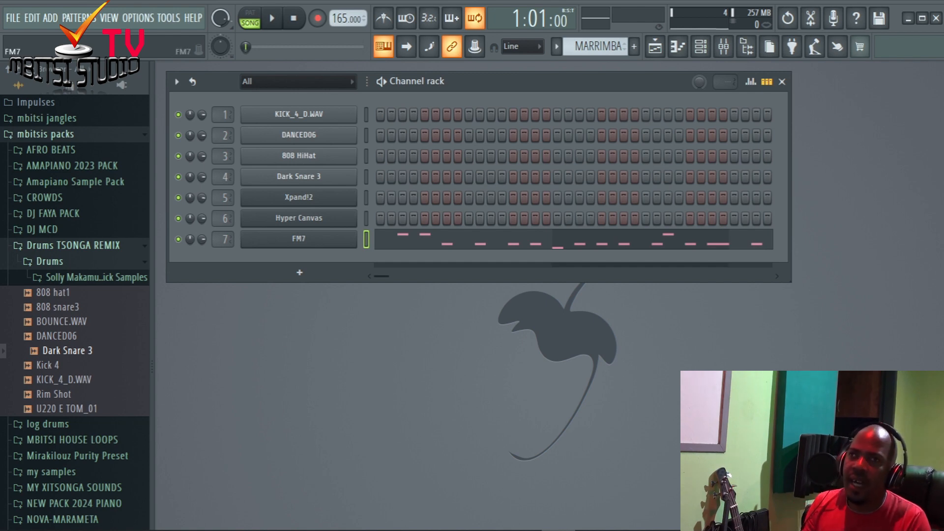
Solo the FM7 channel during playback, review the plugin's marimba settings, and close the plugin window.
click(298, 239)
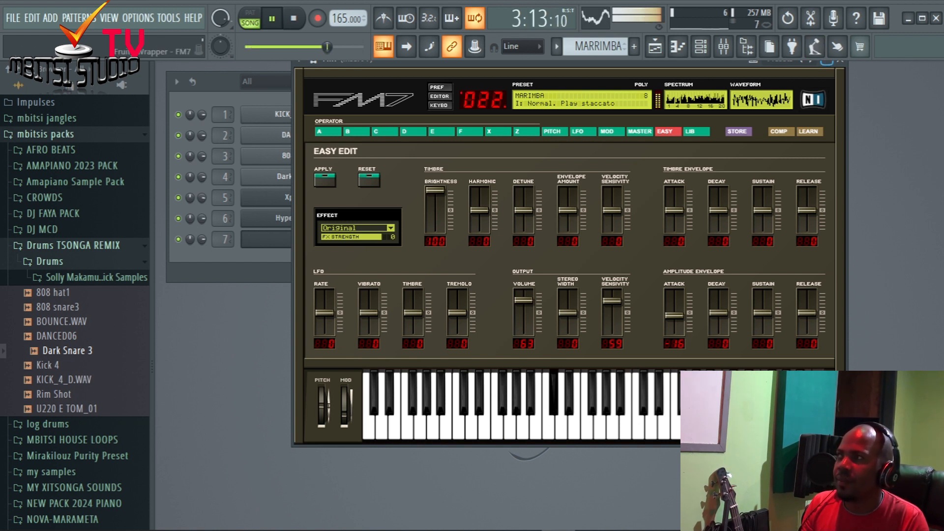
right_click(178, 239)
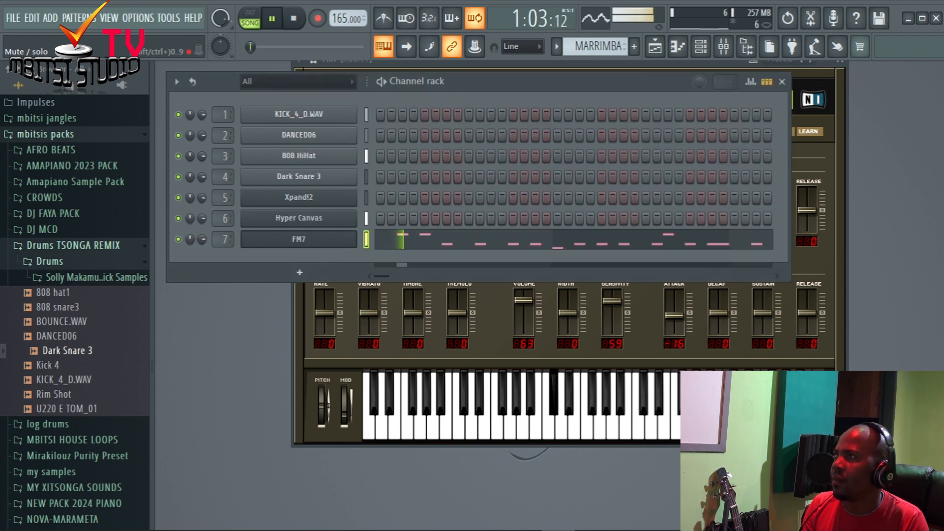
click(197, 250)
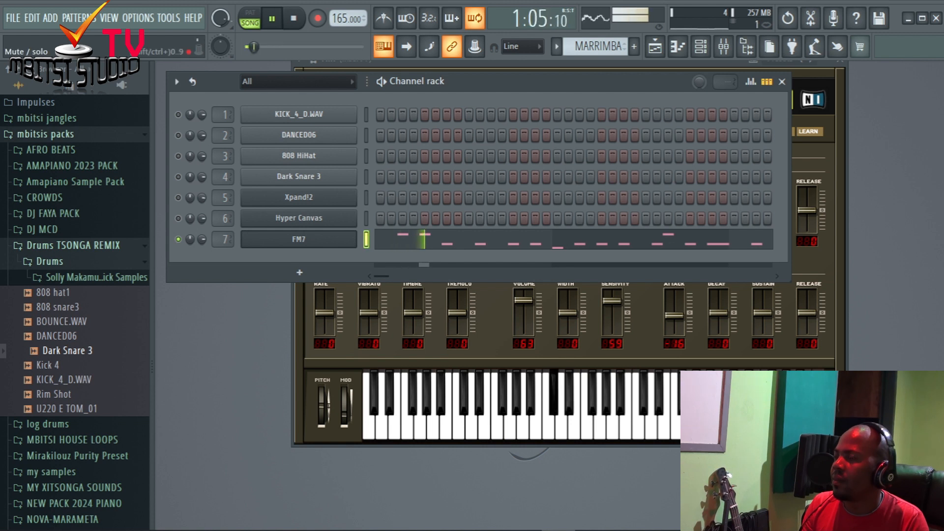
key(space)
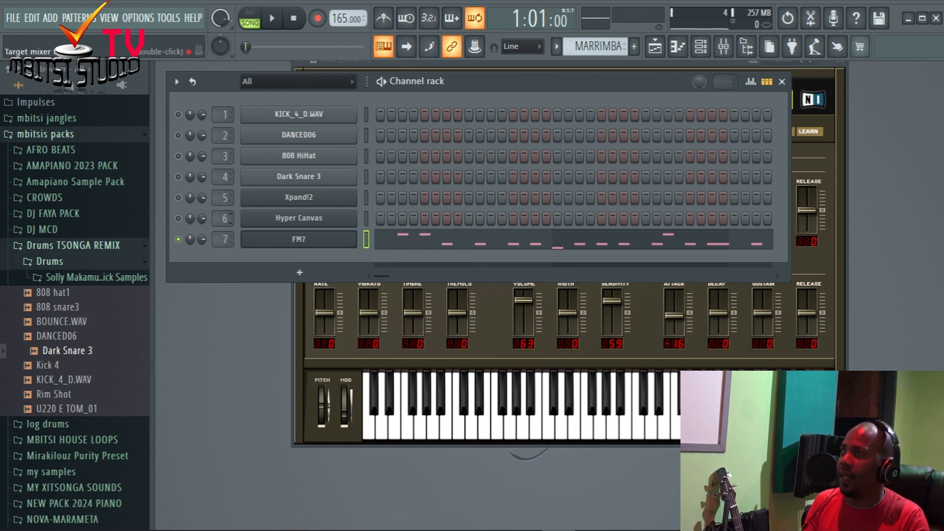
click(345, 359)
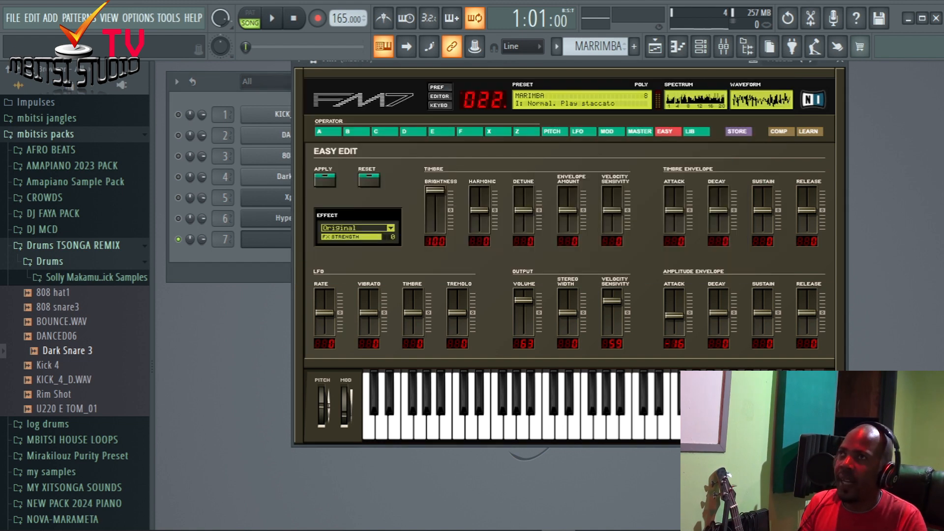
click(840, 61)
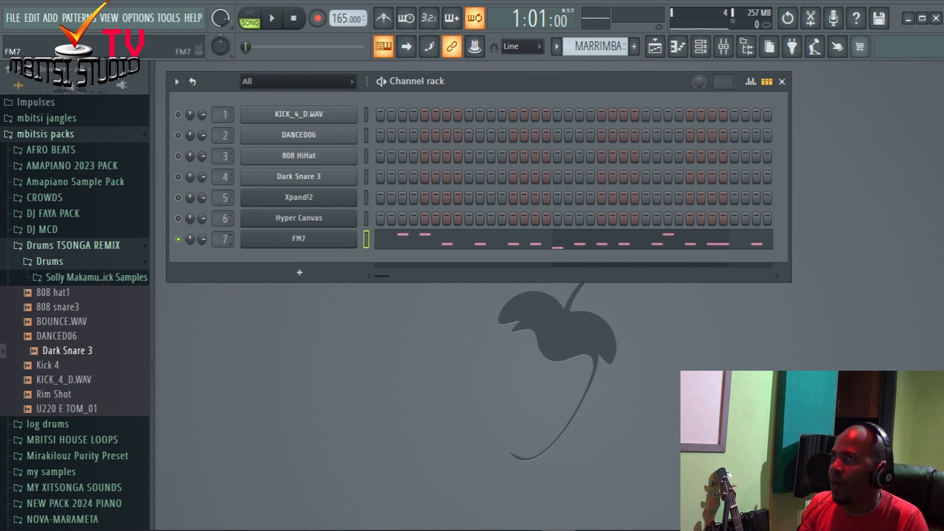
Open the mixer and play the soloed marimba to check its level on Insert 7.
click(723, 47)
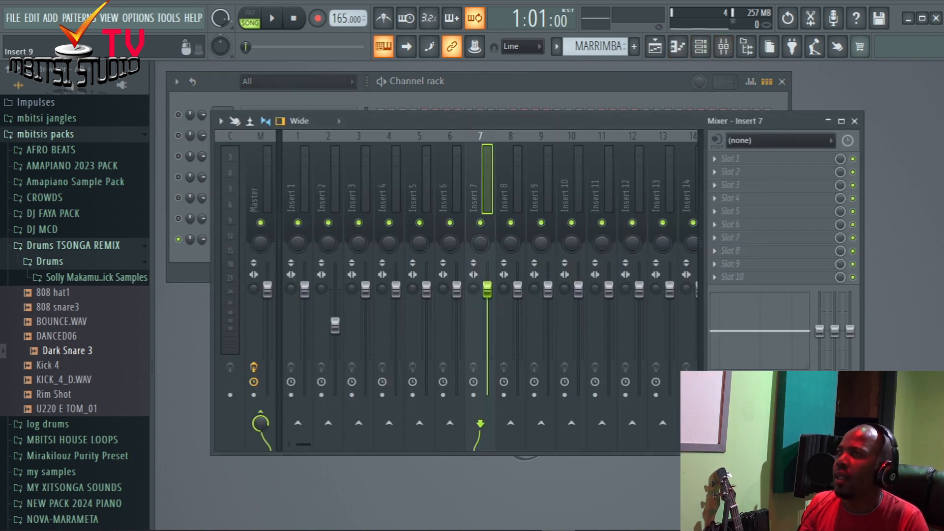
key(space)
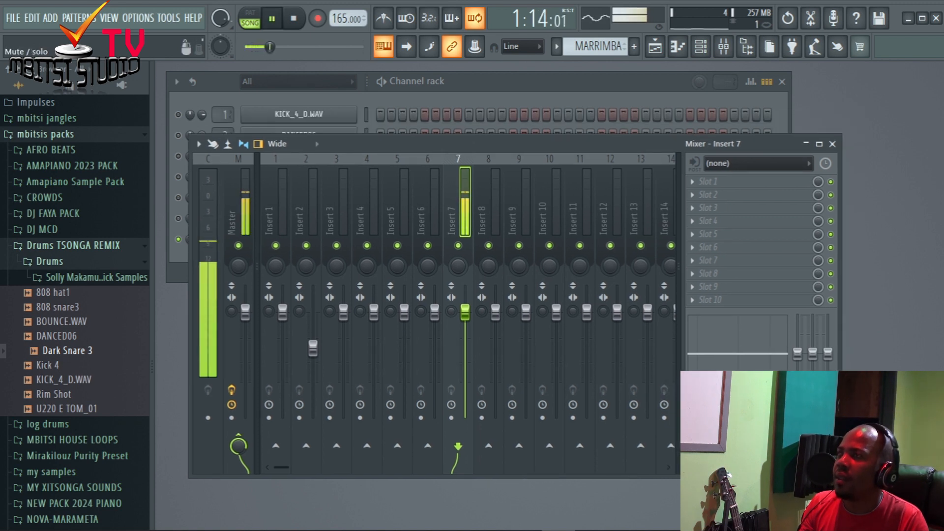
key(space)
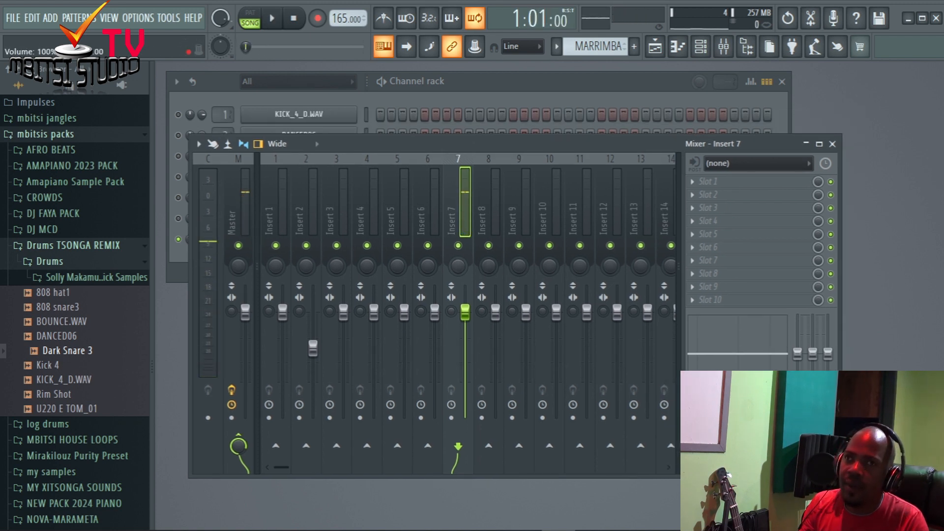
key(space)
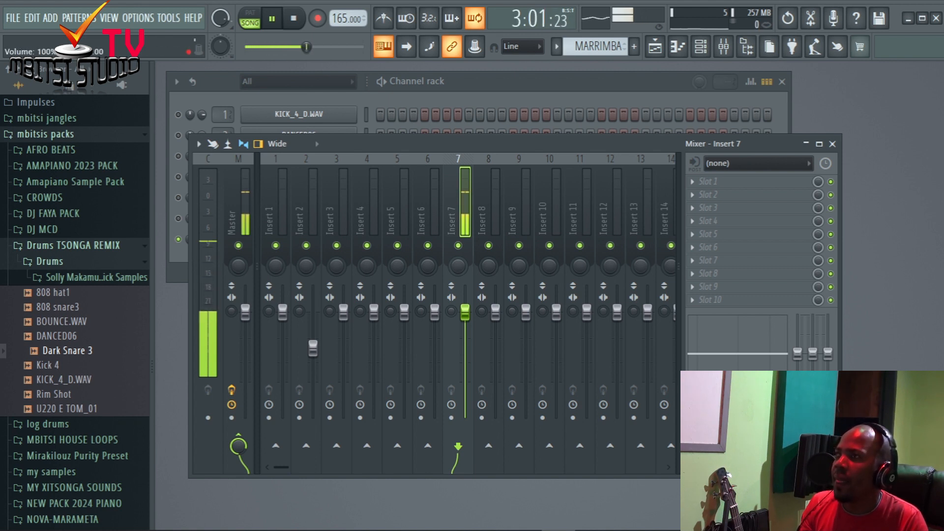
Stop playback and load FabFilter Pro-Q 3 into slot 1 of Insert 7 from the full effect plugin list.
key(space)
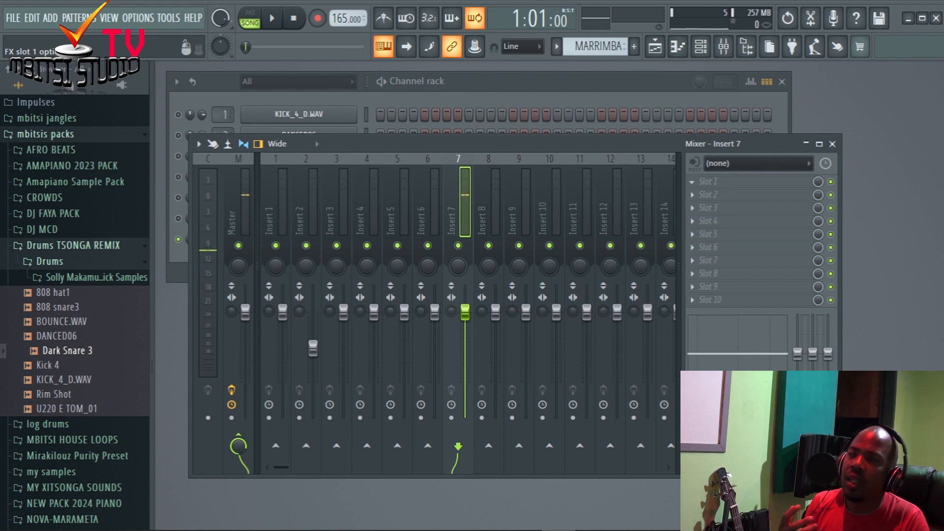
click(692, 182)
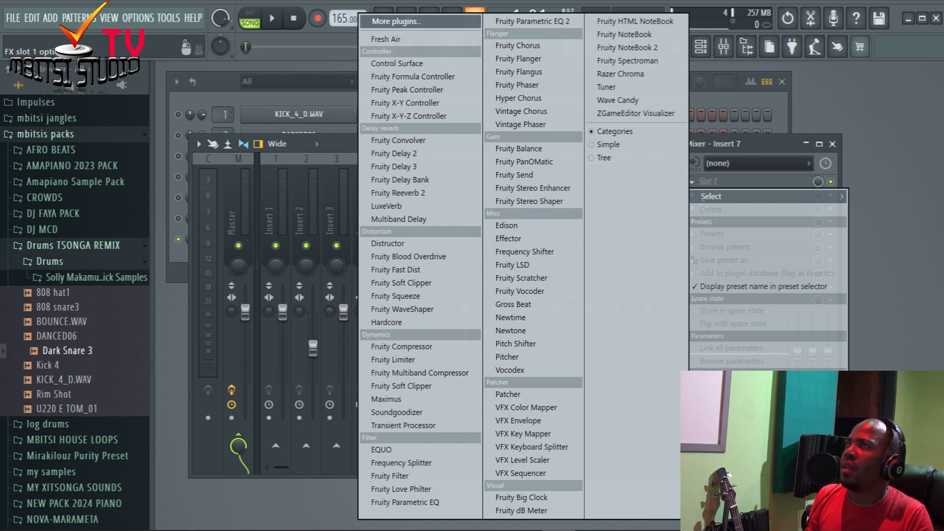
click(396, 21)
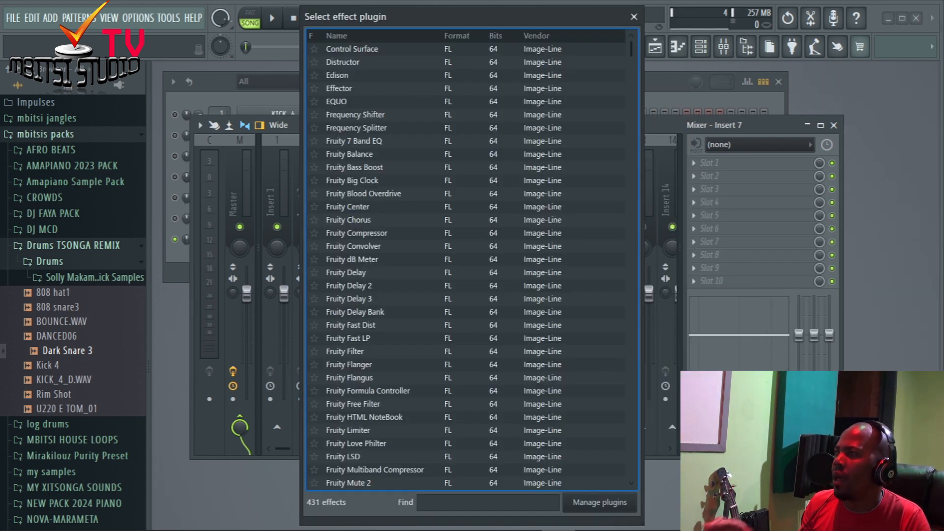
scroll(467, 265, down, 13)
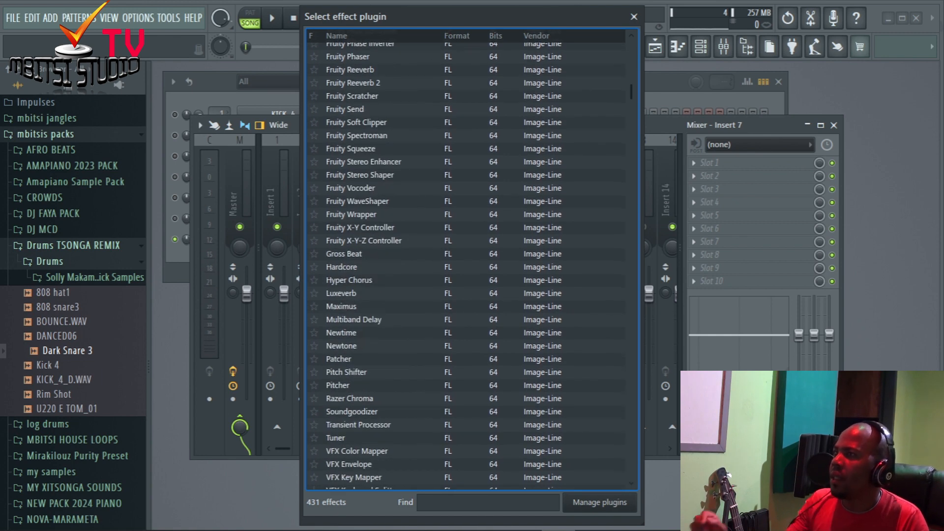
scroll(467, 265, down, 2)
scroll(467, 266, down, 12)
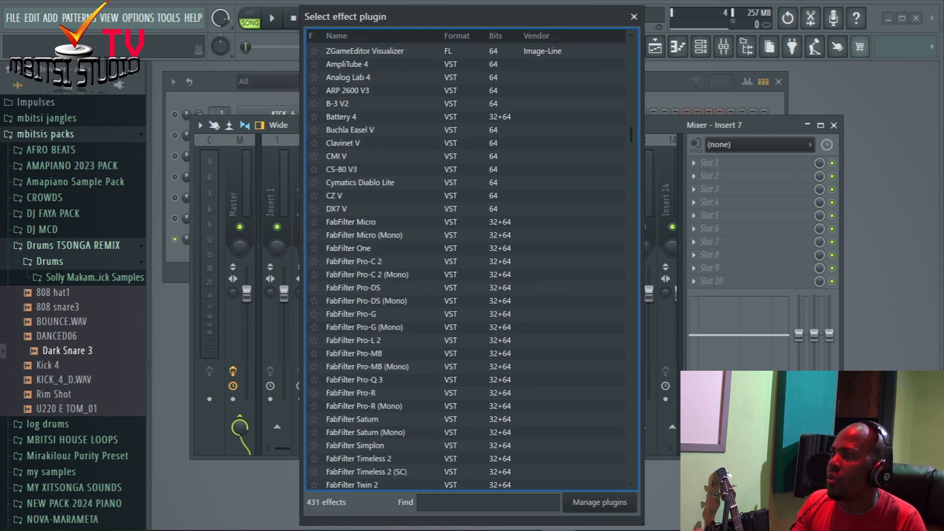
scroll(467, 266, down, 3)
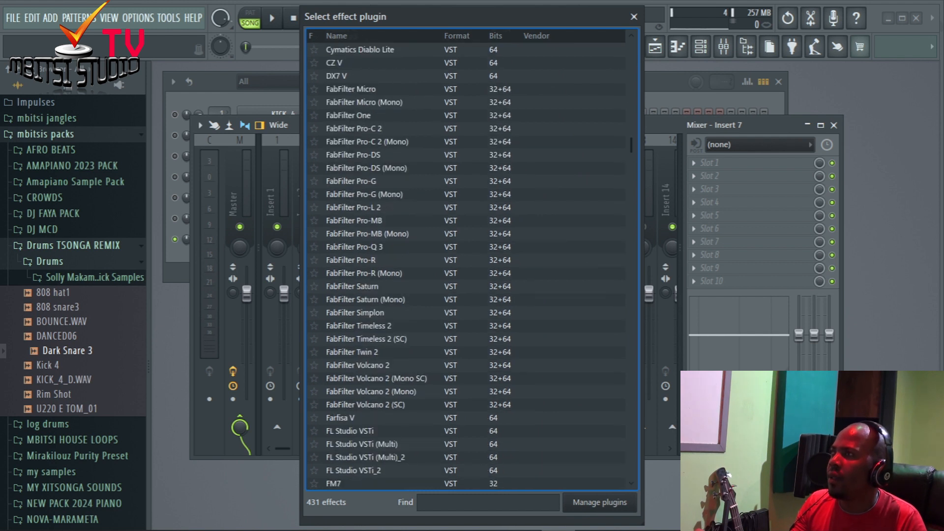
click(314, 247)
double_click(354, 247)
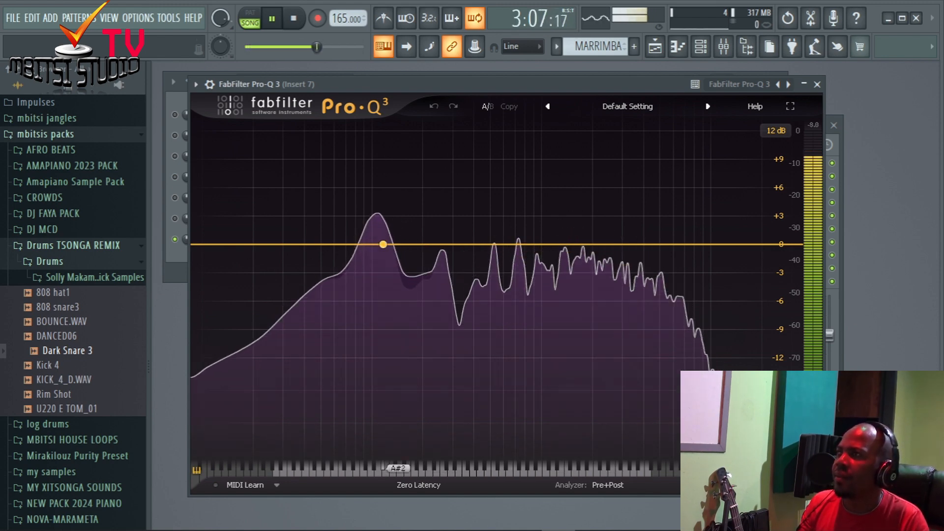
Play the marimba through the flat EQ and examine its frequency spectrum.
key(space)
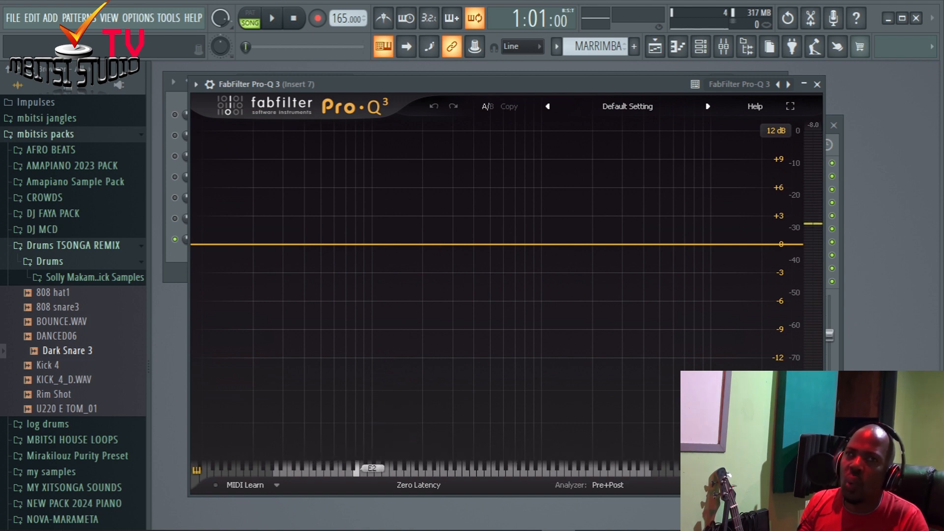
key(space)
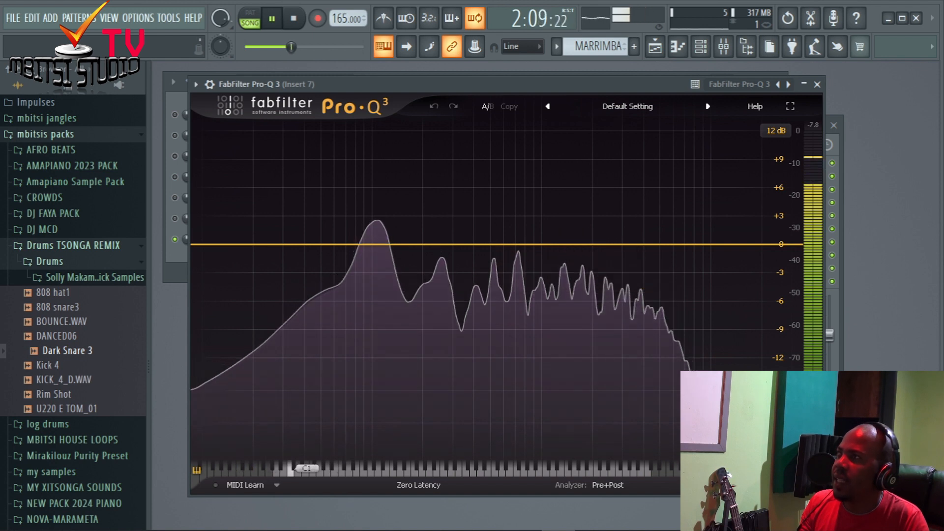
key(space)
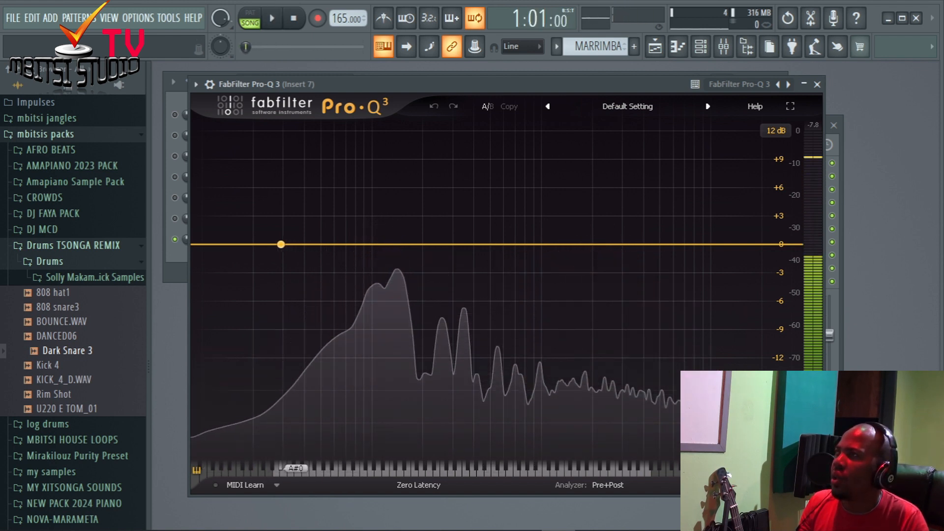
Add a Low Cut band at about 29 Hz and set its slope to 30 dB/oct after trying 6 and 24 dB/oct.
click(281, 245)
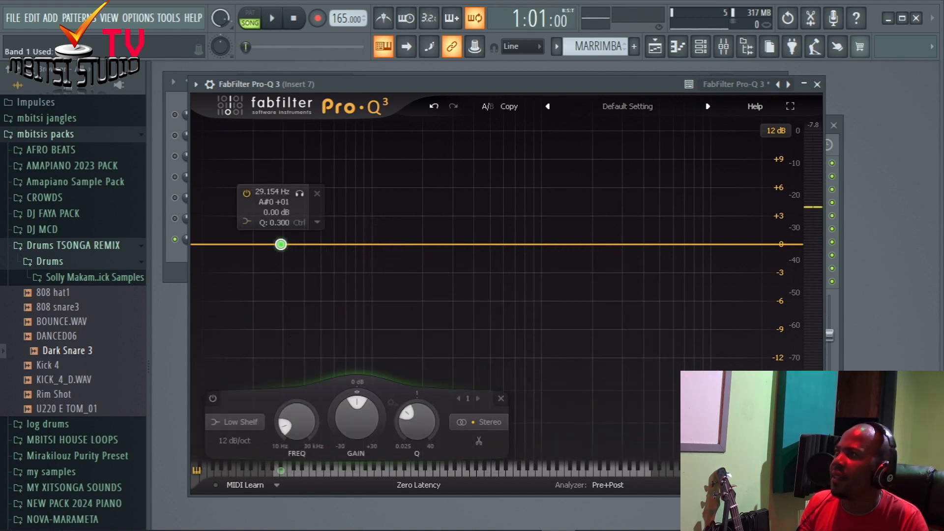
click(246, 222)
click(278, 236)
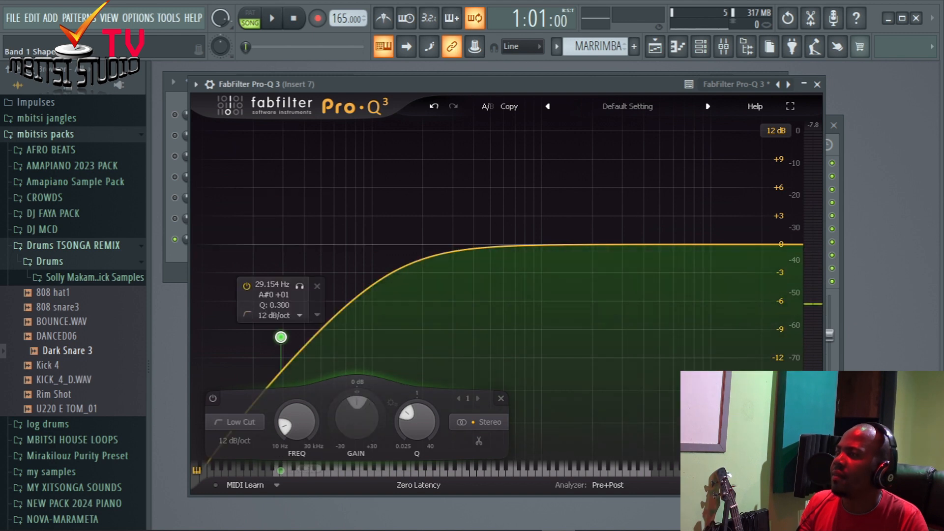
click(278, 315)
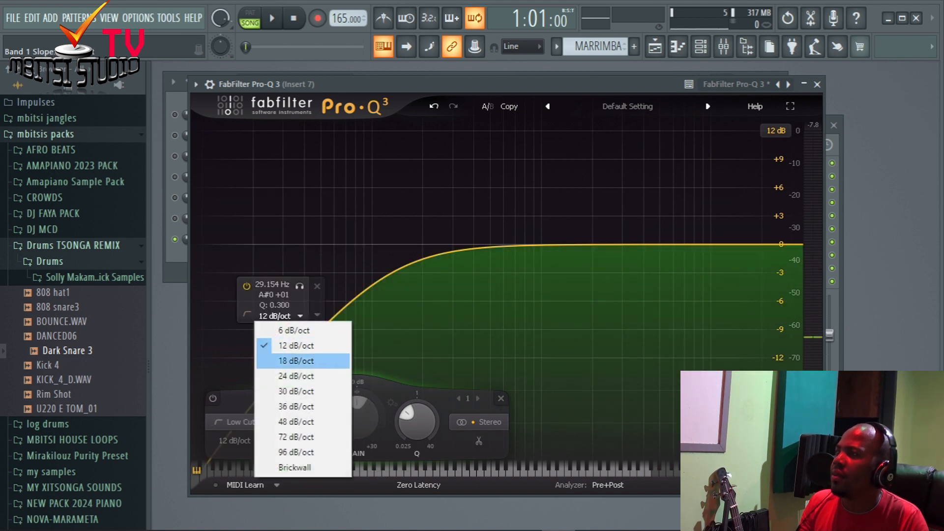
click(294, 330)
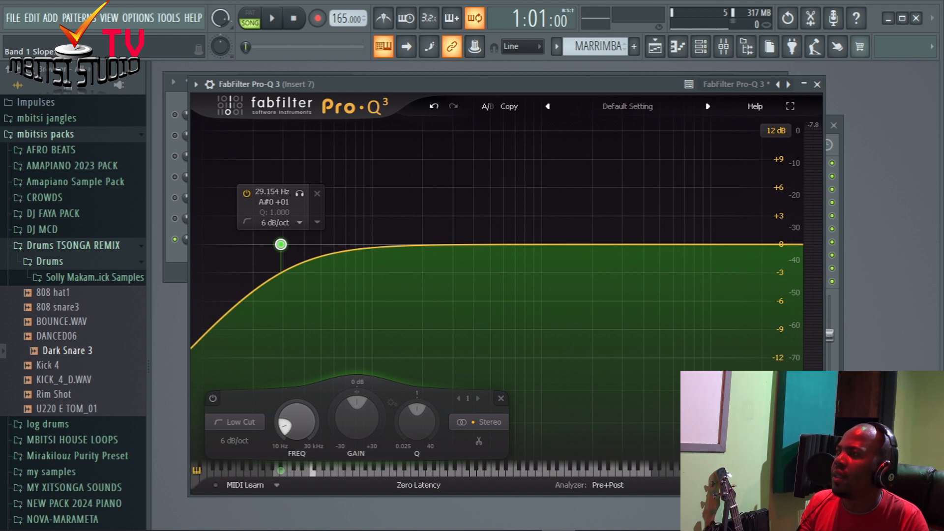
click(280, 223)
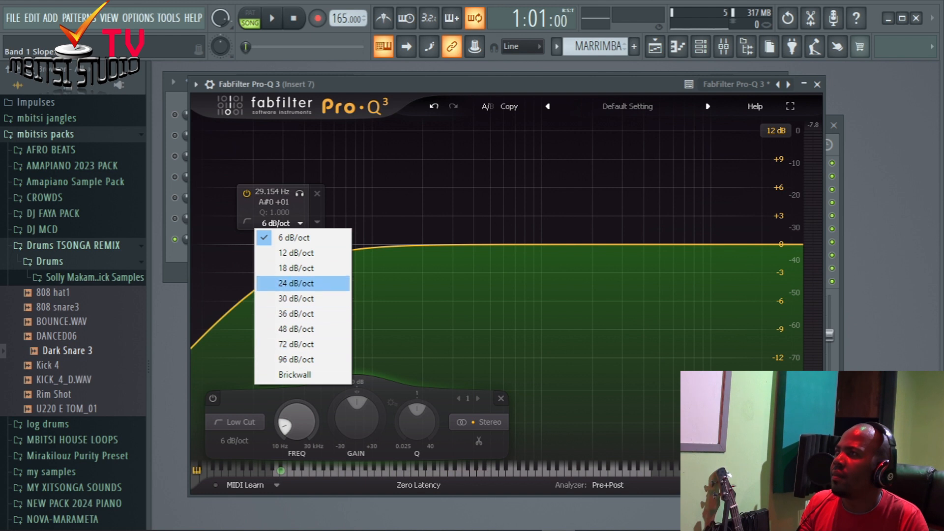
click(290, 283)
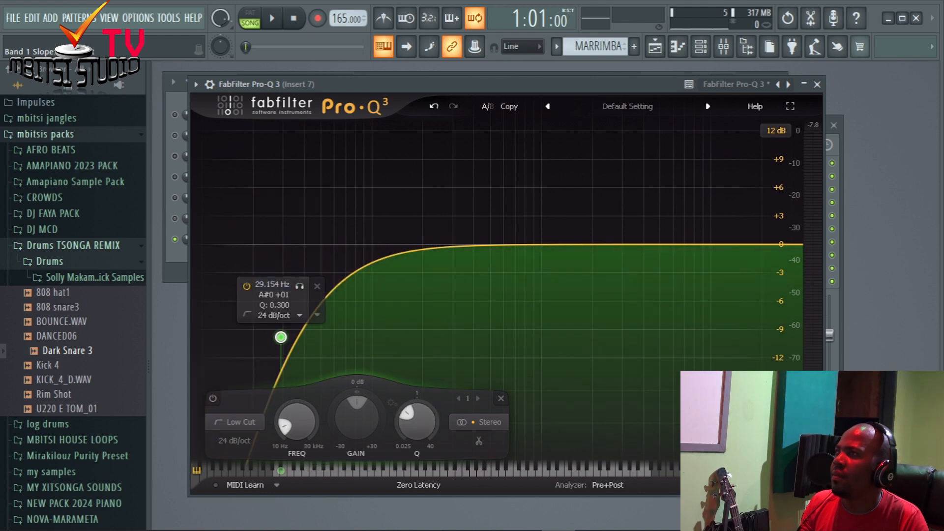
click(280, 316)
click(295, 391)
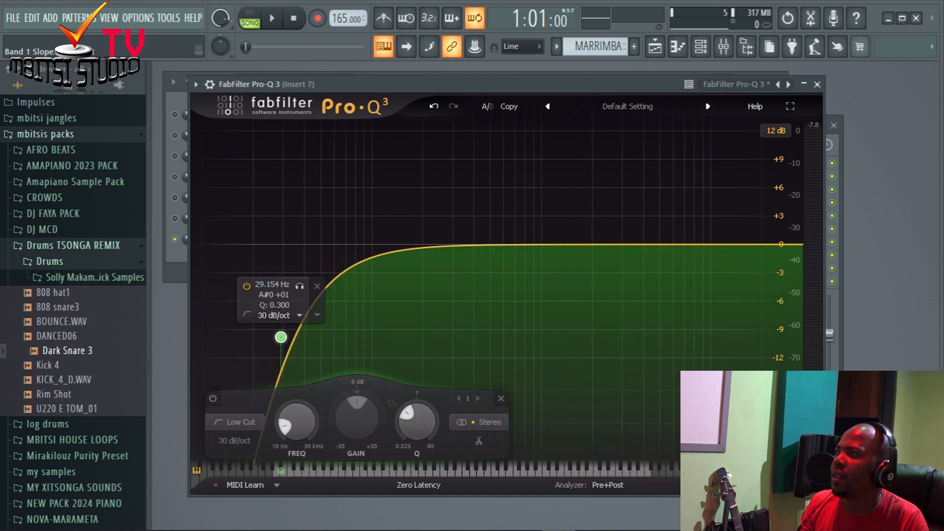
Raise the low cut's frequency to just below the marimba's first spectral peak and play the part to check it.
drag(281, 337, 334, 240)
key(space)
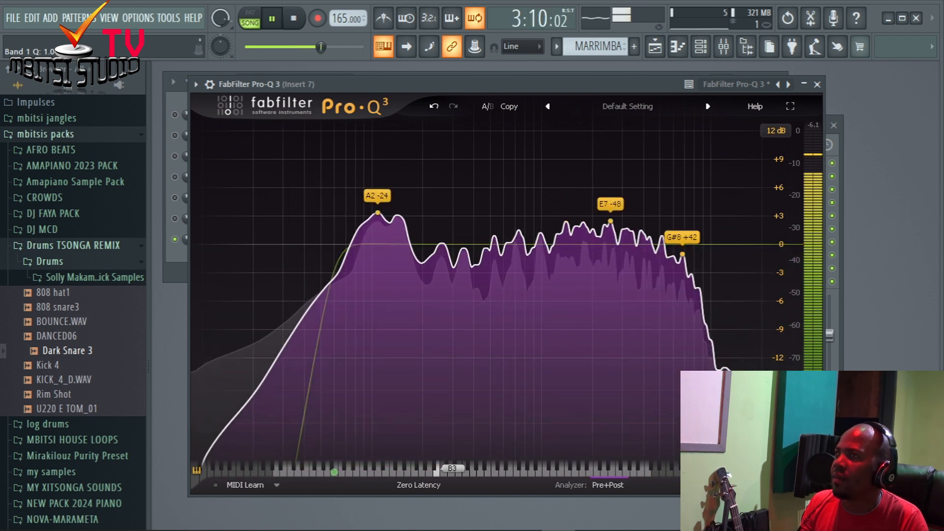
key(space)
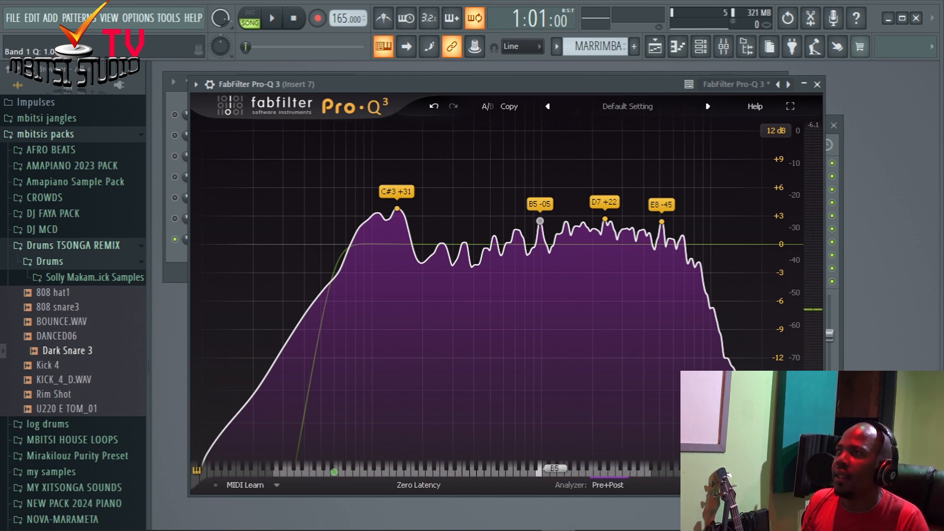
Add a narrow bell band with a Q of 8.880, try a 7.54 dB boost near 550 Hz, and cut it by 12.07 dB at 540.06 Hz.
drag(540, 220, 497, 172)
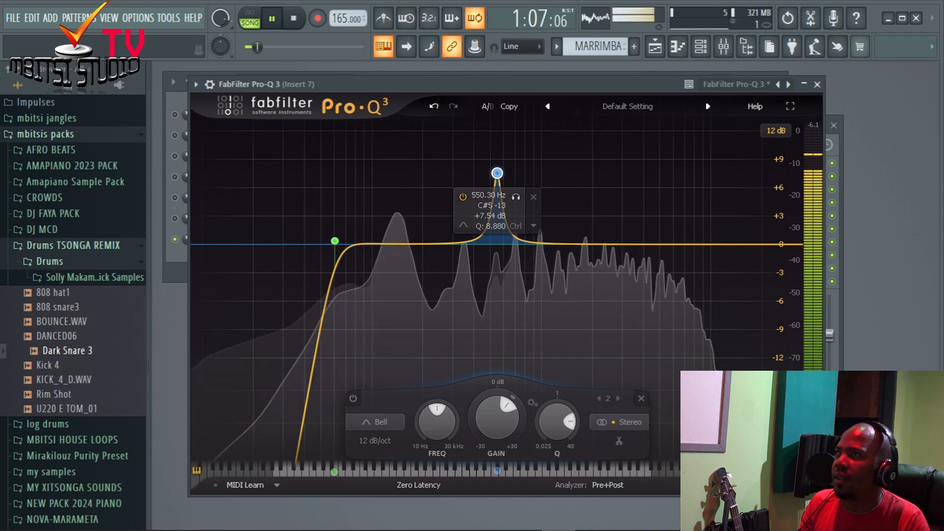
drag(497, 172, 496, 359)
key(space)
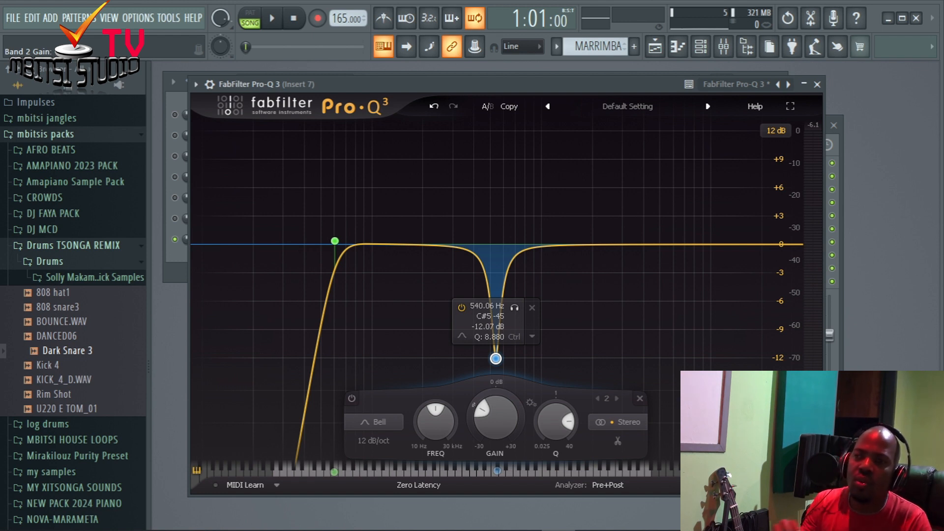
Move the bell cut up to 1634.8 Hz during playback and set its gain to -10.55 dB.
key(space)
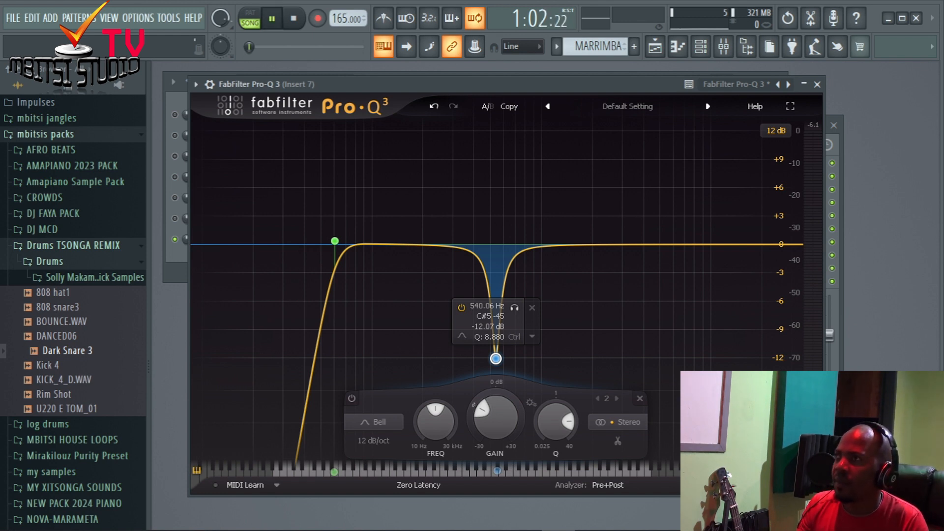
drag(495, 359, 578, 367)
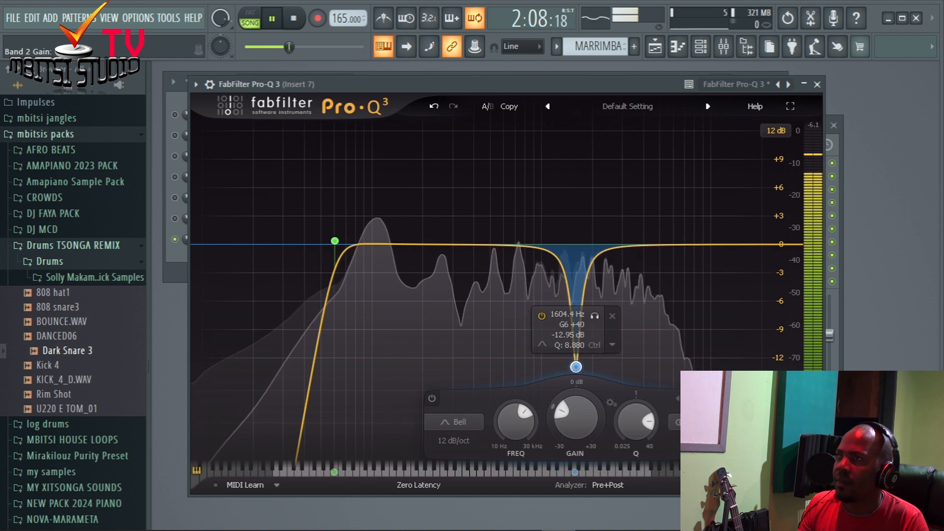
key(space)
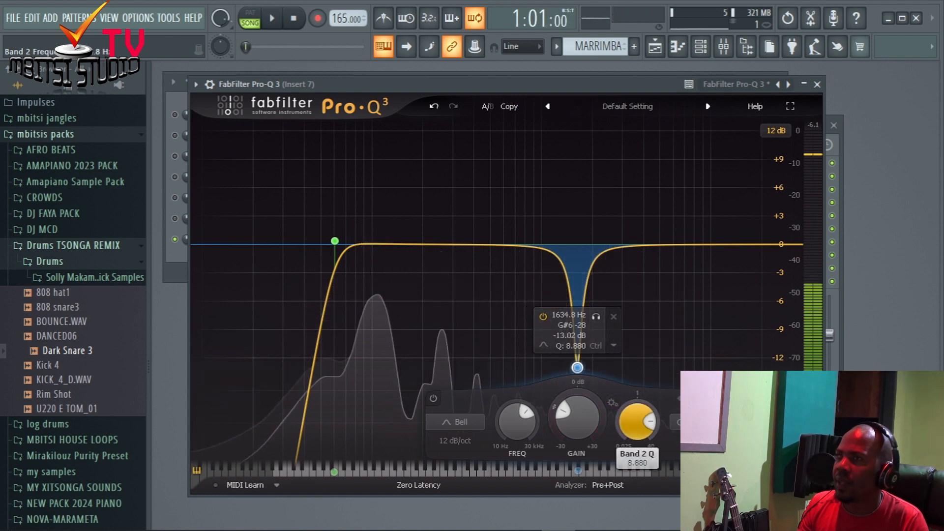
drag(576, 418, 576, 406)
key(space)
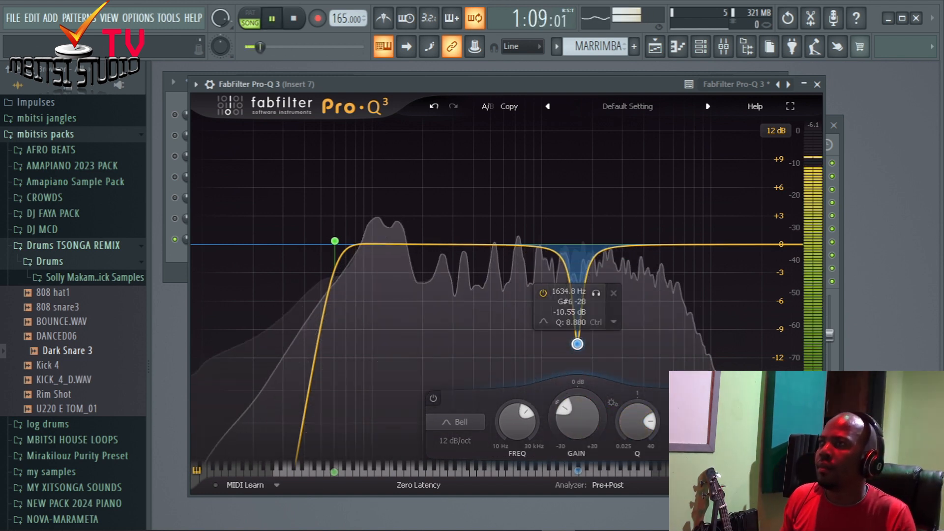
Move the bell cut down to 350.70 Hz at -6.97 dB and listen to the marimba.
drag(577, 343, 464, 310)
key(space)
key(space)
key(space)
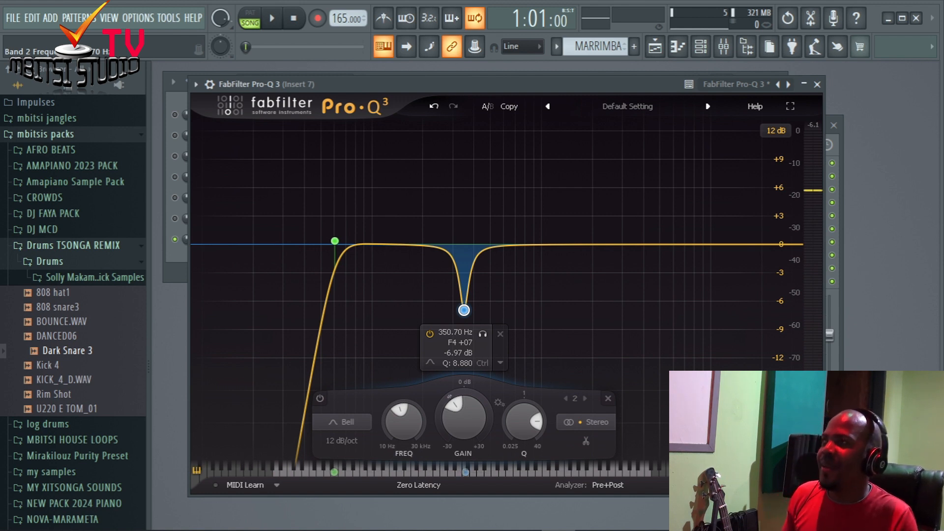
Turn the bell cut into a boost of 8.77 dB at 374.51 Hz with a Q of 4.625, listening to the marimba.
drag(464, 310, 473, 141)
key(space)
drag(532, 421, 532, 437)
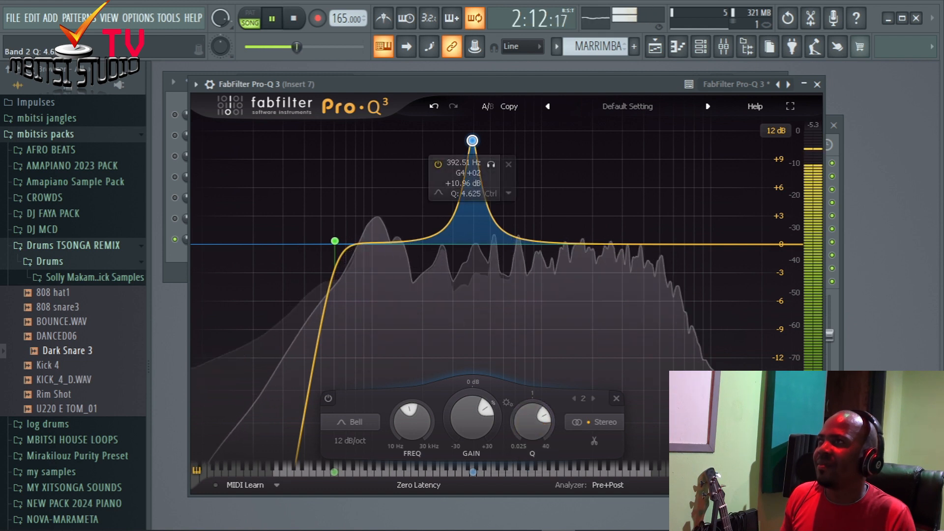
drag(472, 140, 474, 155)
key(space)
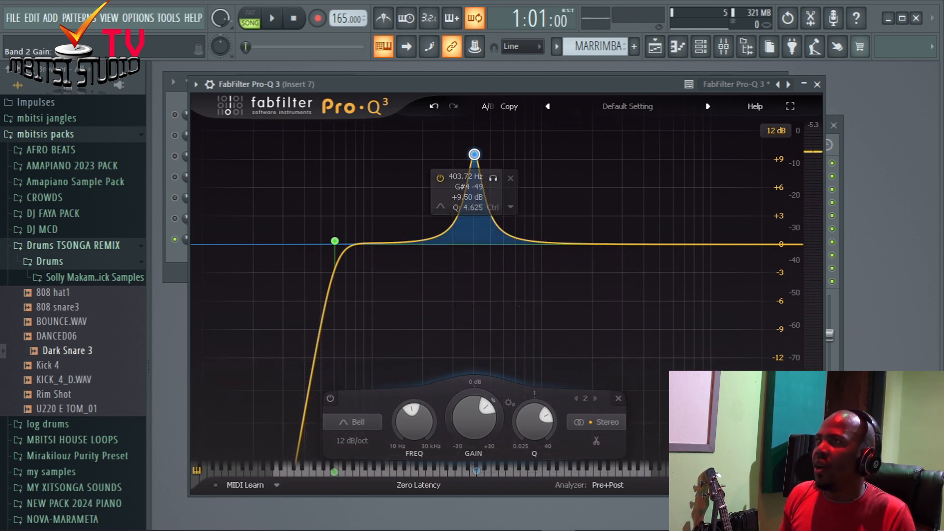
drag(474, 155, 469, 161)
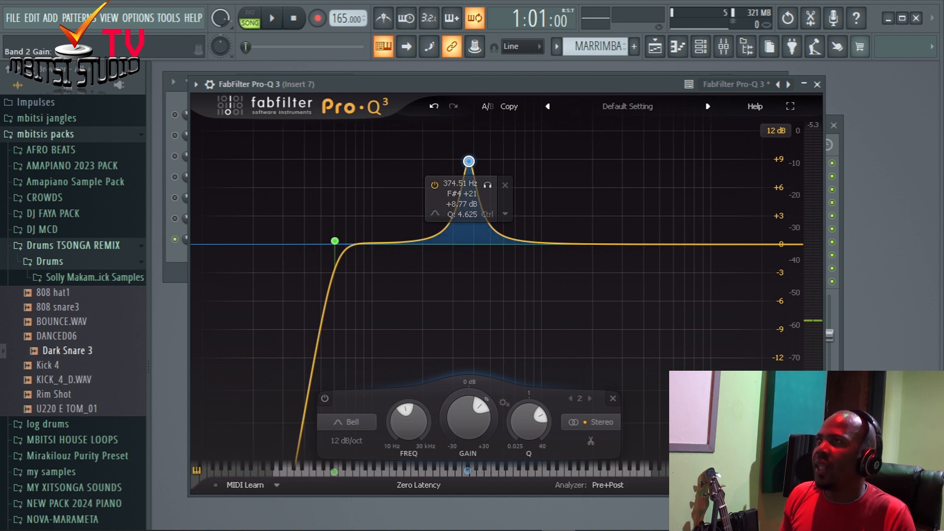
key(space)
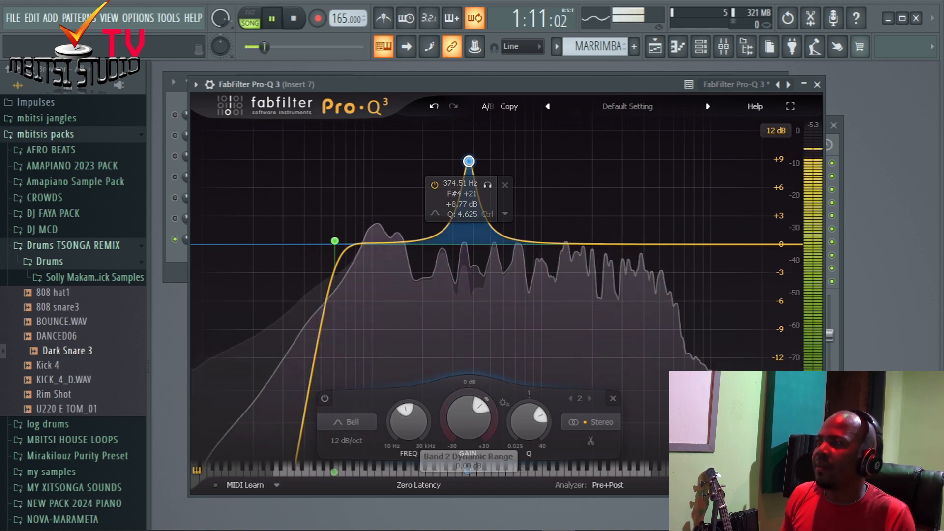
Give the bell boost a dynamic range of about -9.3 dB and set its gain to +10.29 dB.
drag(486, 398, 485, 417)
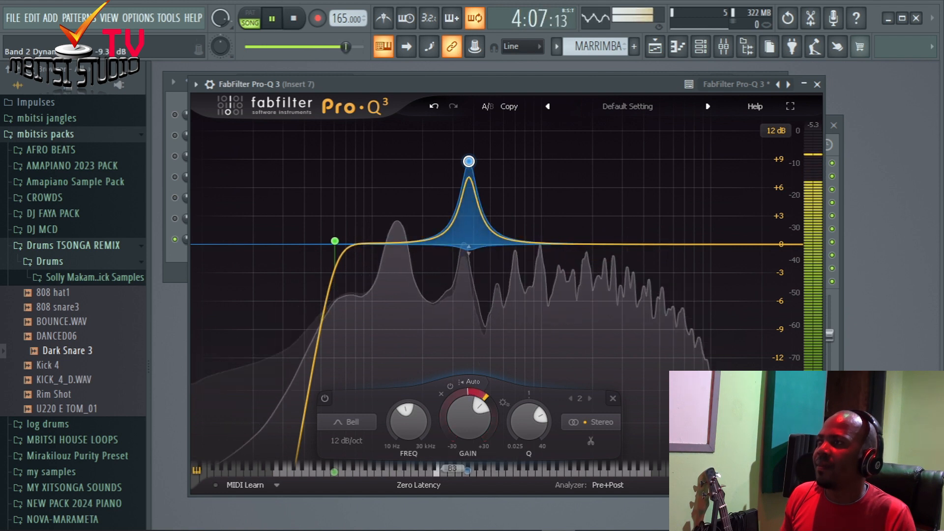
drag(474, 414, 474, 410)
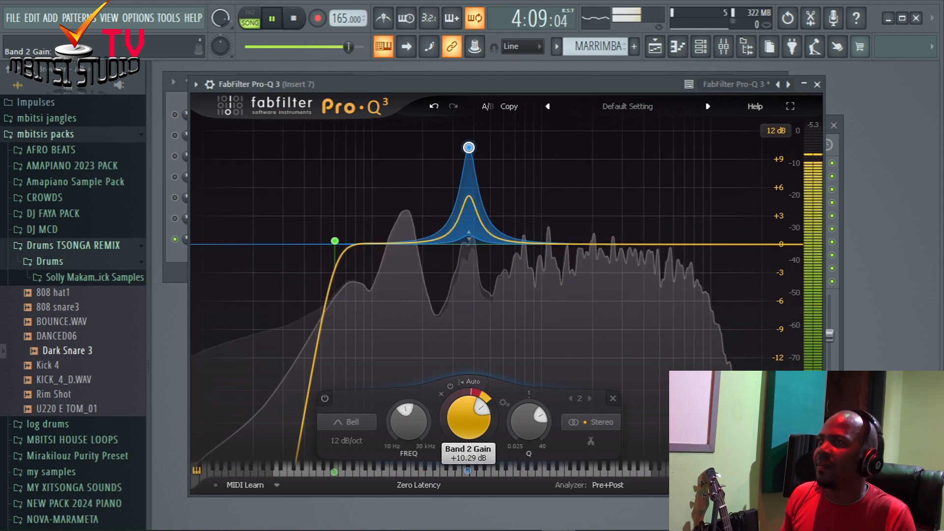
key(space)
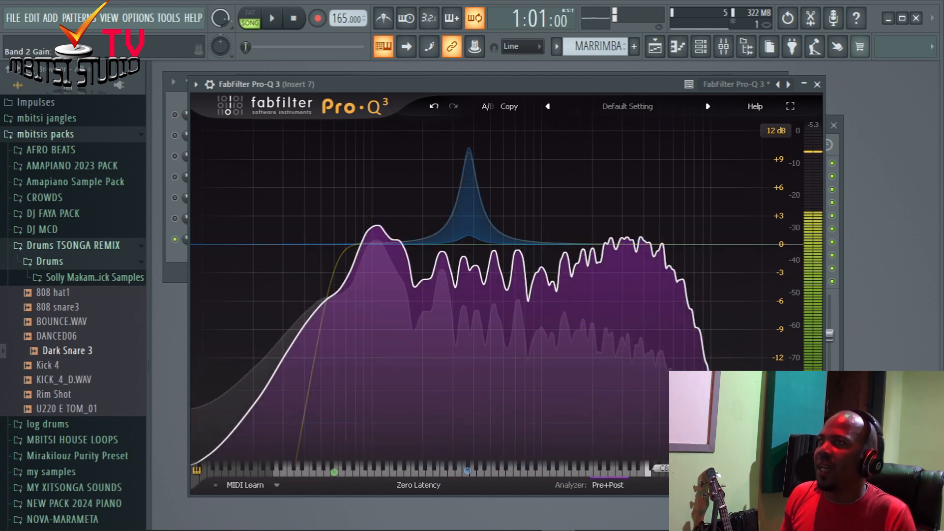
Add a third bell band on the high frequencies with about 3 dB of downward dynamic range and a Q of about 2.8.
click(647, 243)
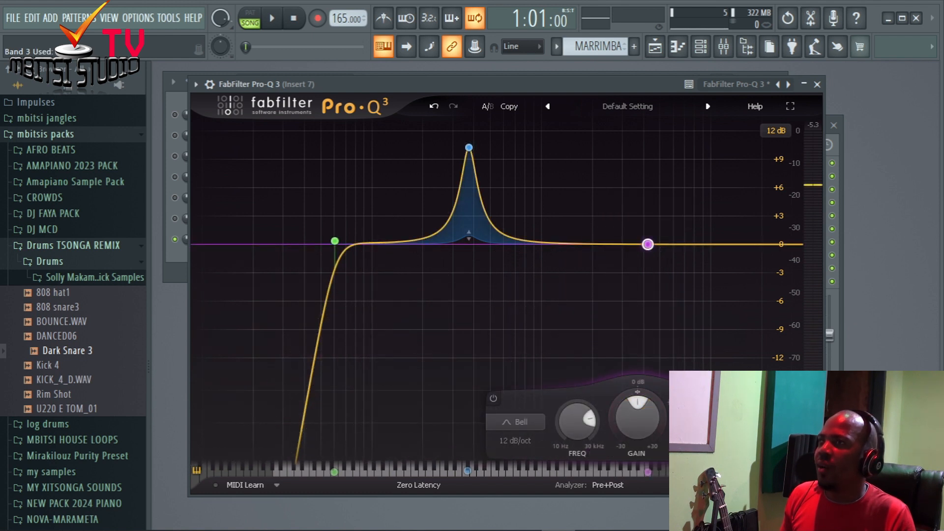
drag(637, 392, 638, 399)
scroll(647, 244, up, 4)
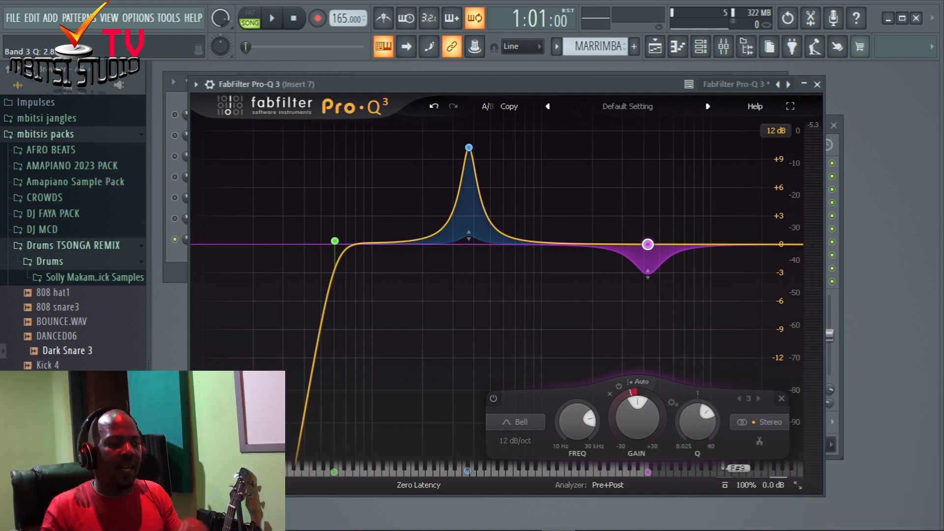
Listen to the equalized marimba, close its equalizer, and play the soloed FM7 channel again from the channel rack.
key(space)
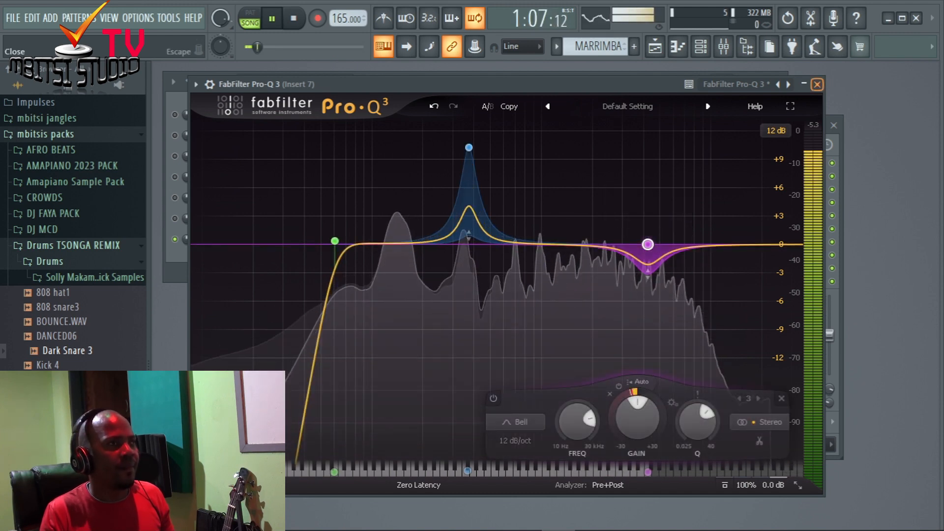
click(817, 85)
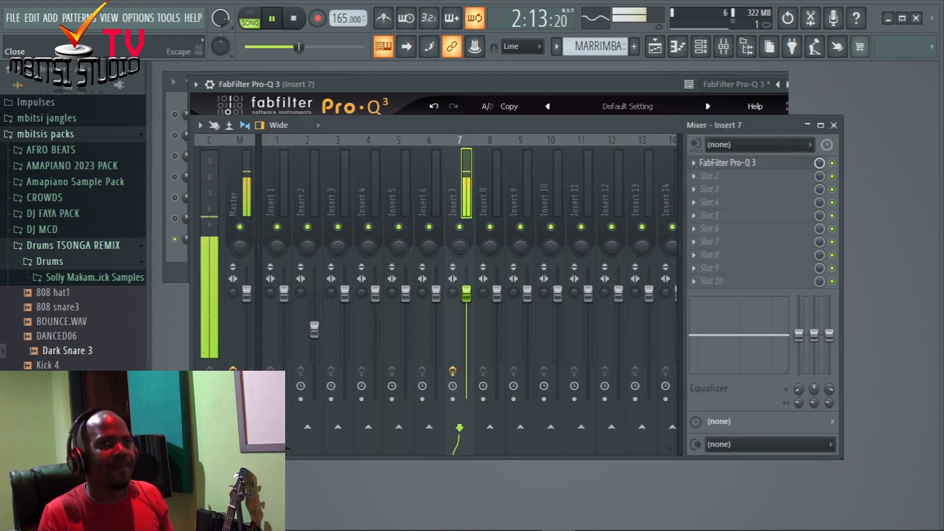
click(187, 239)
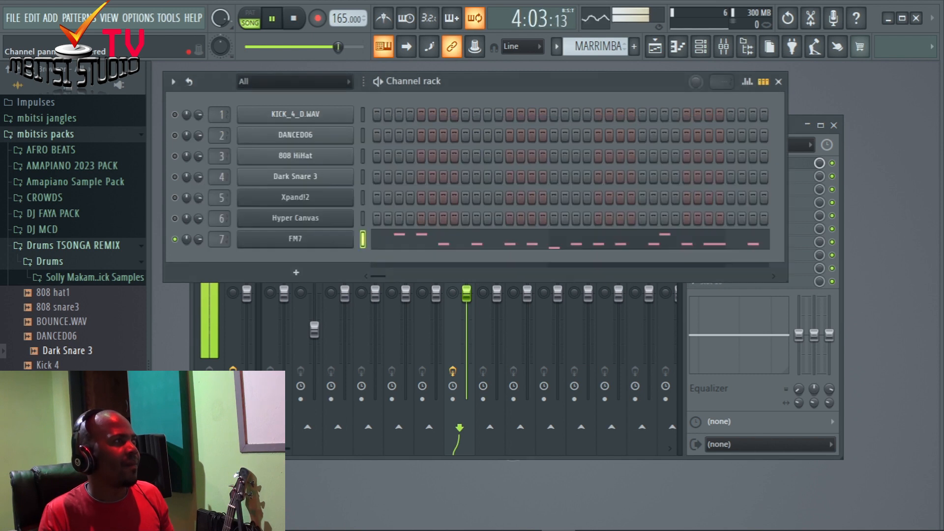
key(space)
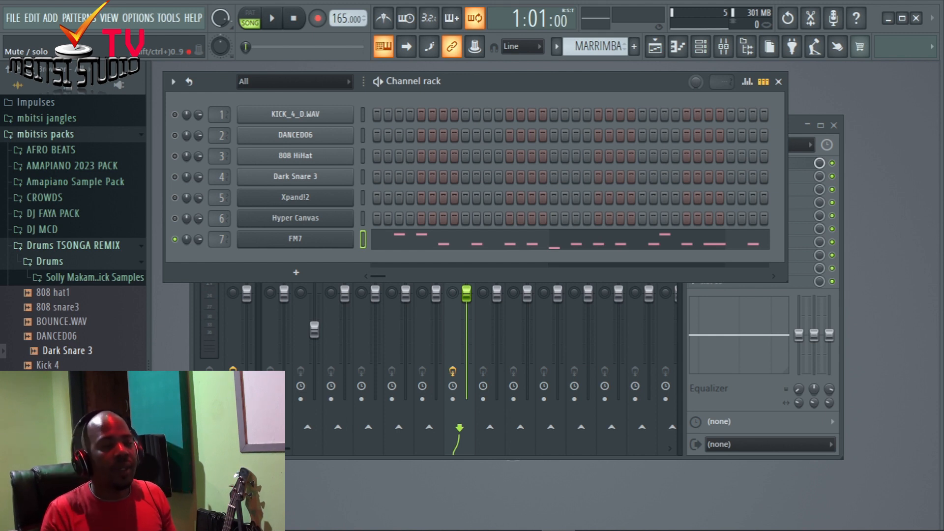
key(space)
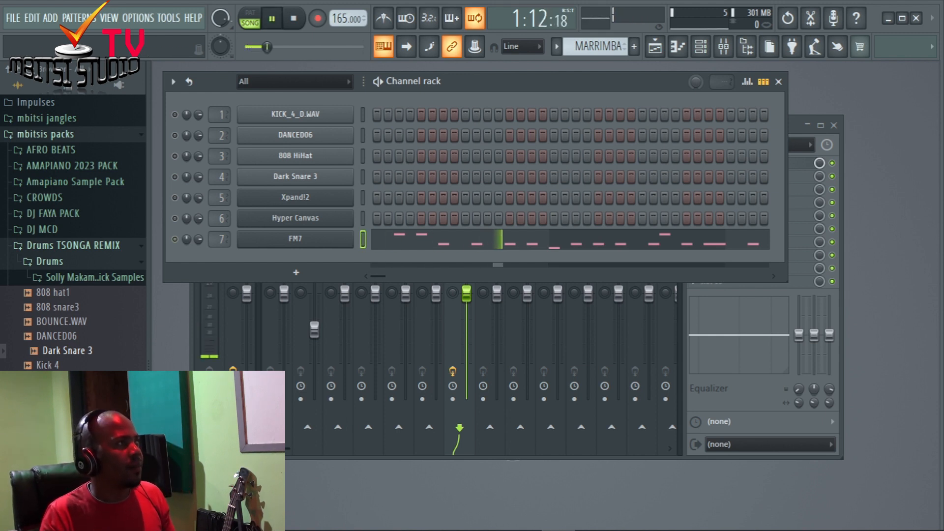
Unsolo the FM7 channel, close the mixer, and listen to the marimba within the full beat.
right_click(175, 239)
click(186, 245)
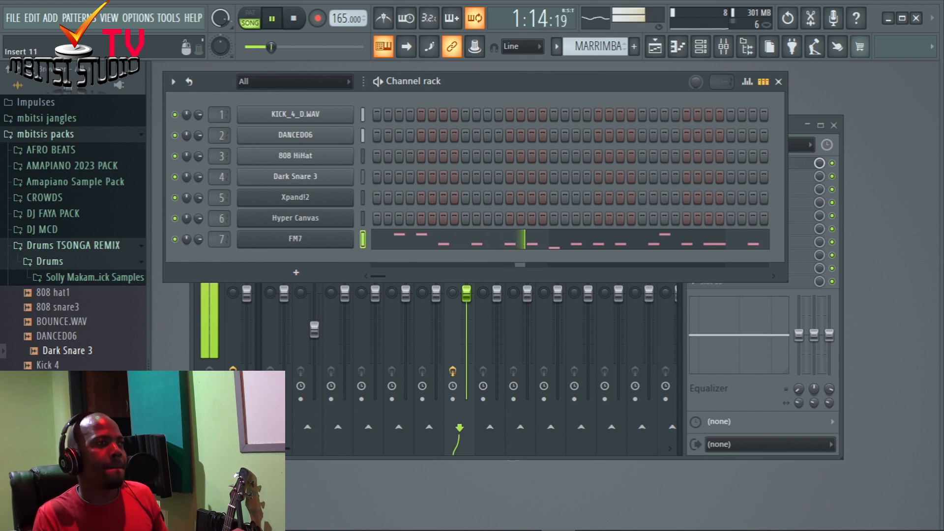
click(545, 460)
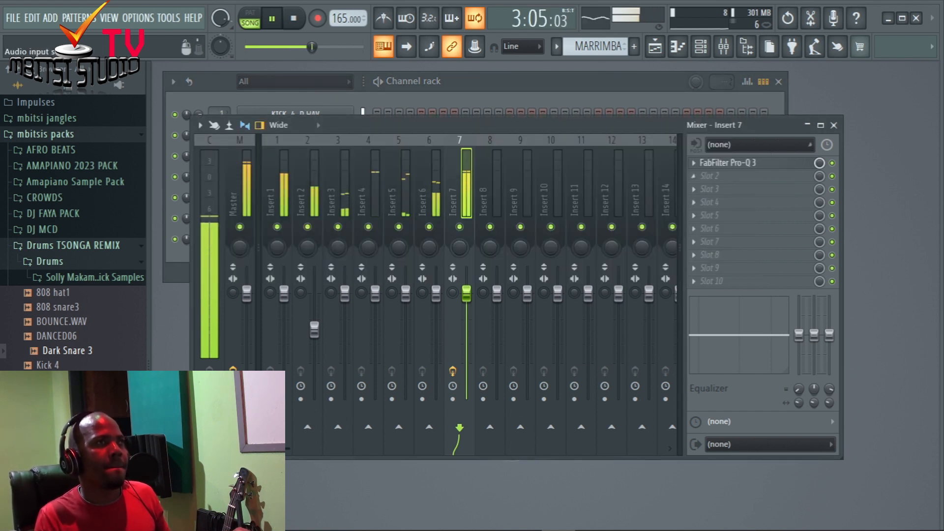
drag(760, 125, 759, 169)
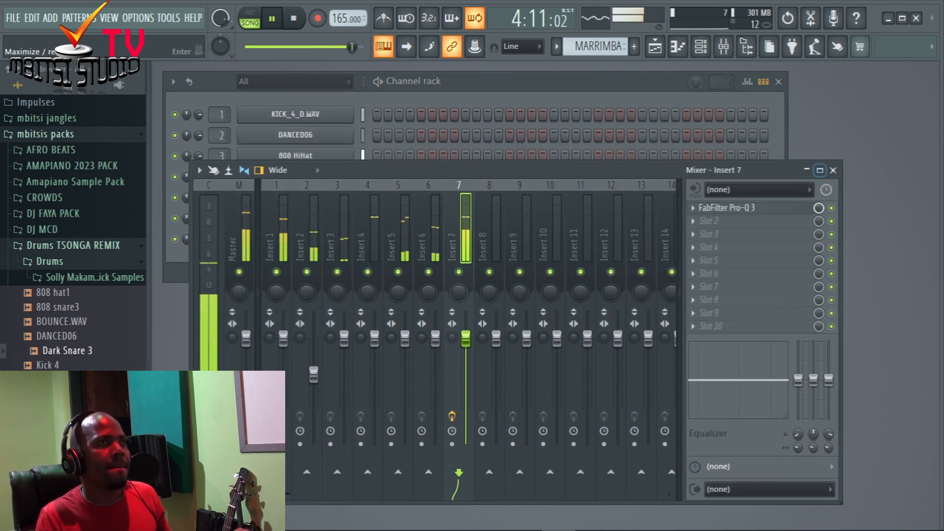
click(833, 170)
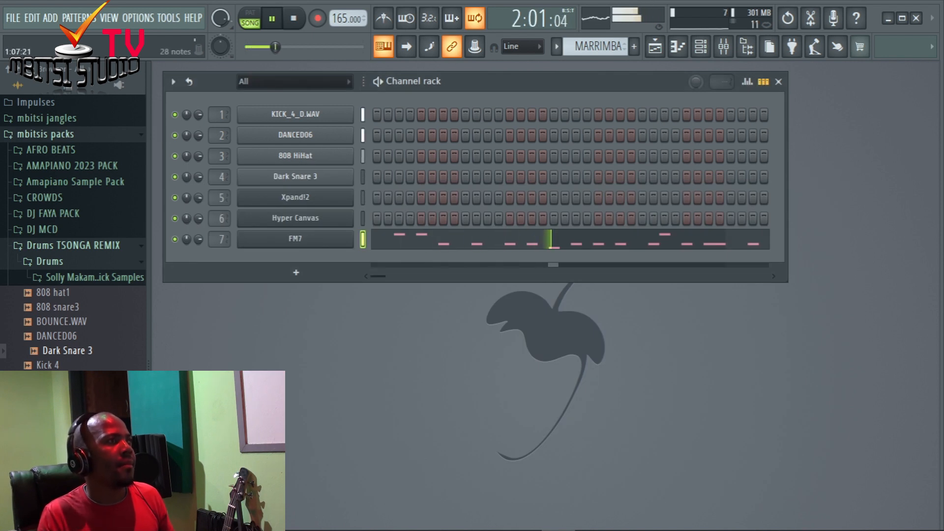
drag(285, 47, 325, 47)
key(space)
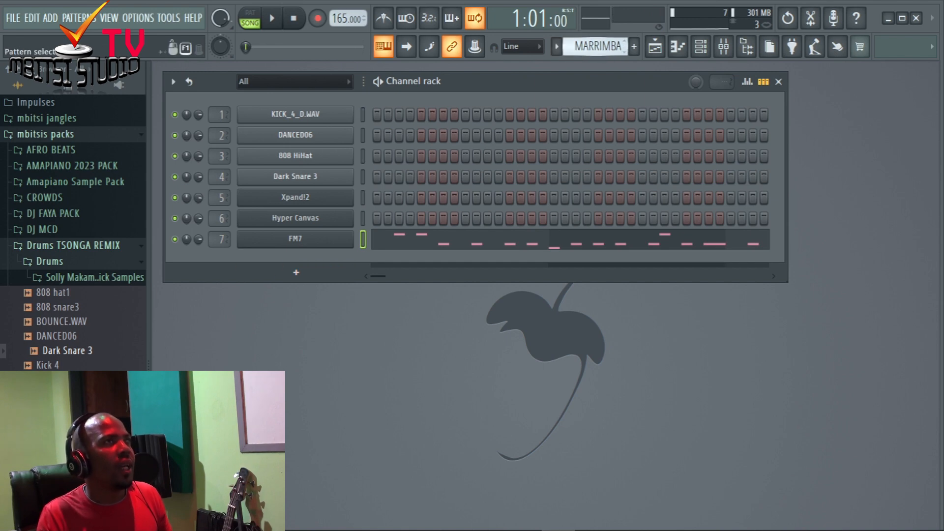
Switch to Pattern 5 and add a second FM7 instrument channel.
scroll(596, 46, down, 1)
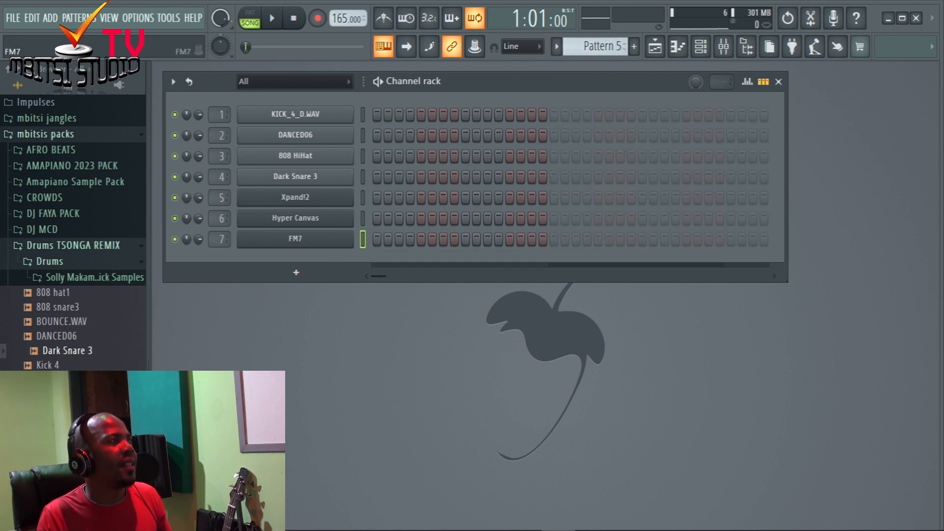
click(296, 272)
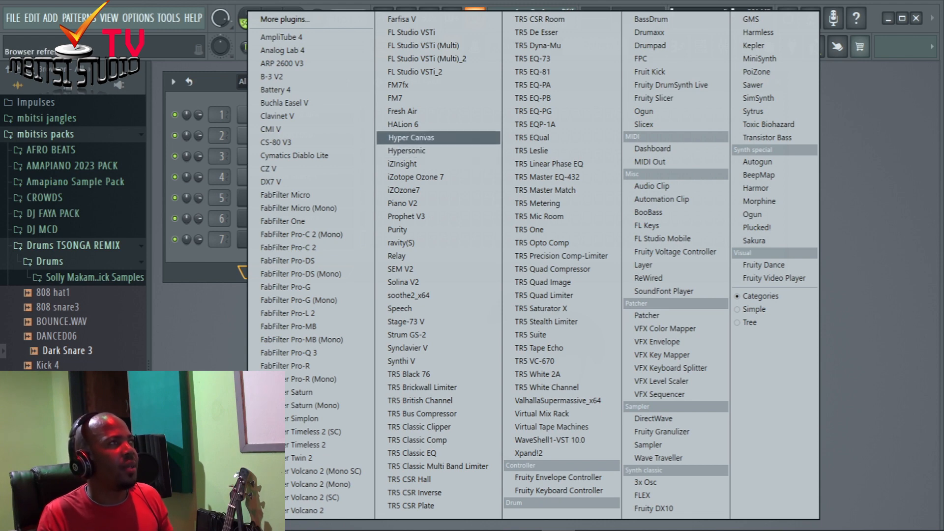
click(395, 98)
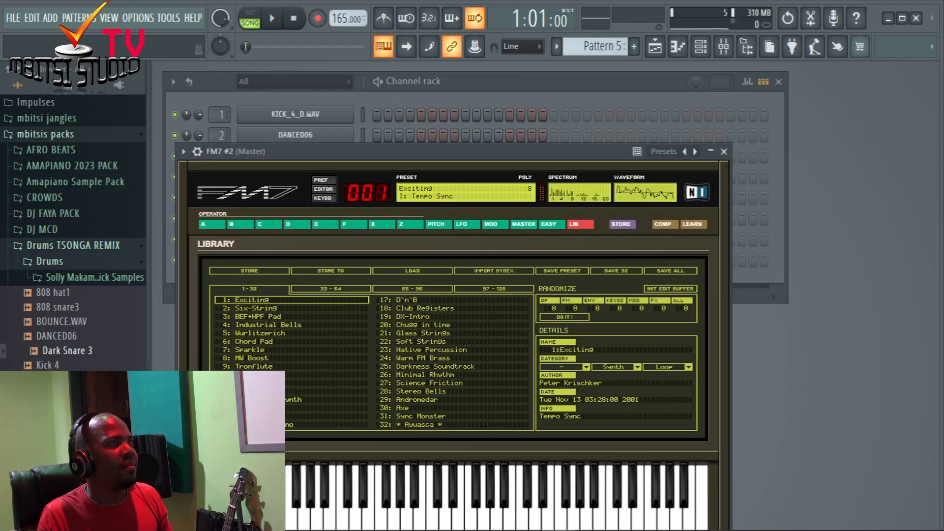
Load the DX7 1a - Master Group.f7b bank into the new FM7 and select the MARIMBA preset.
click(412, 271)
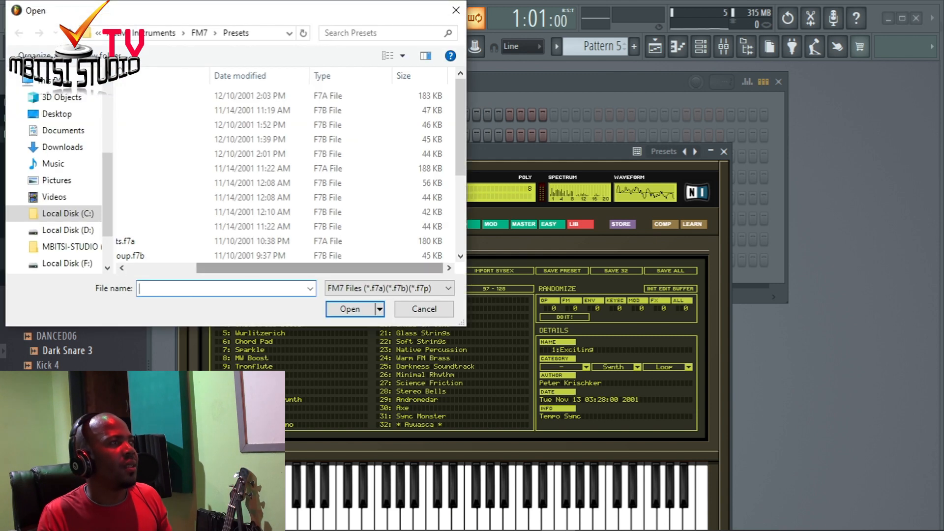
drag(268, 268, 197, 268)
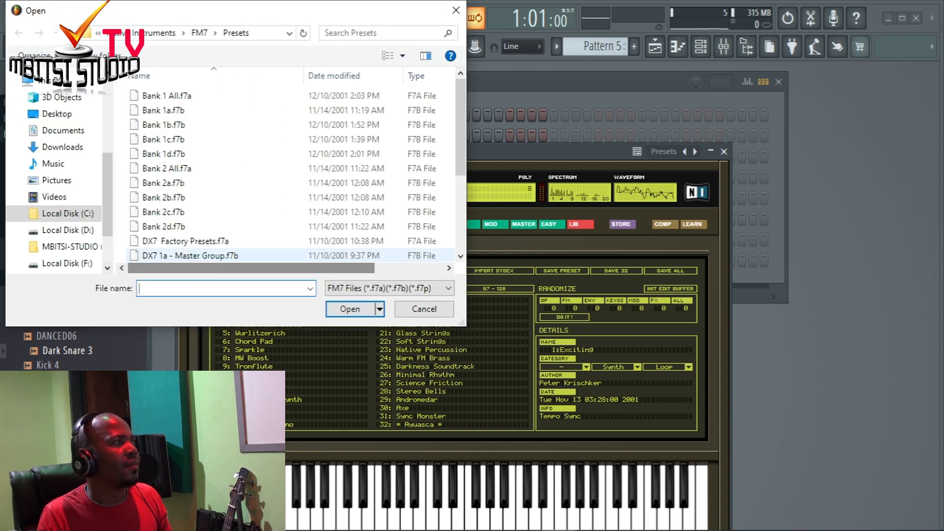
double_click(196, 255)
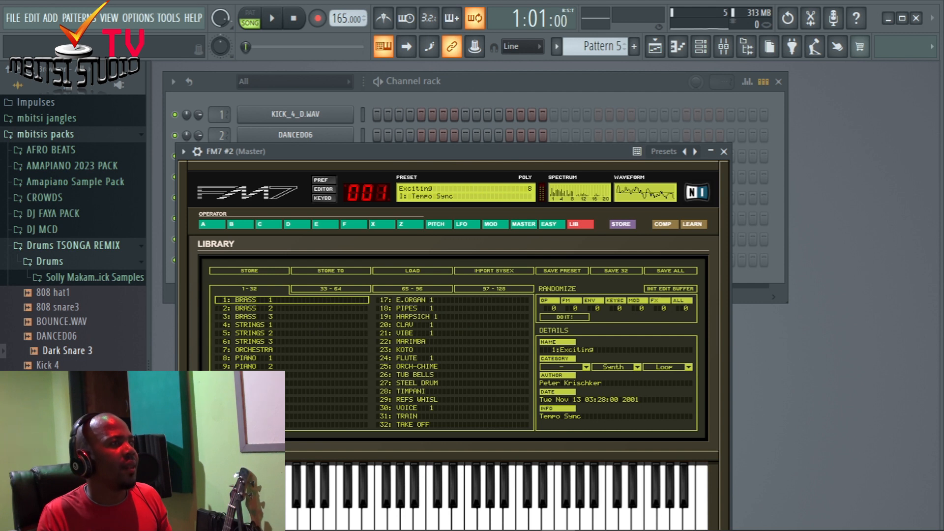
click(412, 342)
Set the new marimba's timbre brightness to 78 and output volume to 63 in Easy Edit, then close the instrument.
click(551, 224)
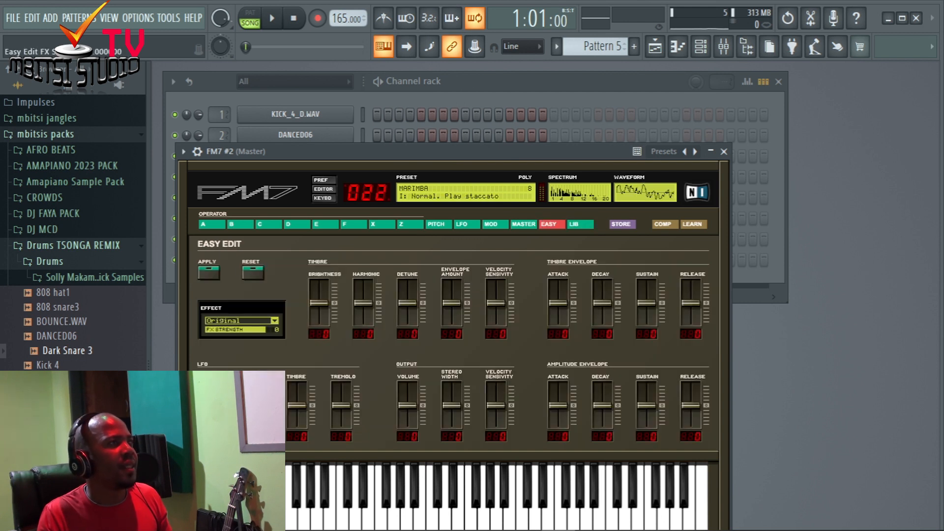
drag(319, 303, 319, 288)
drag(408, 405, 407, 397)
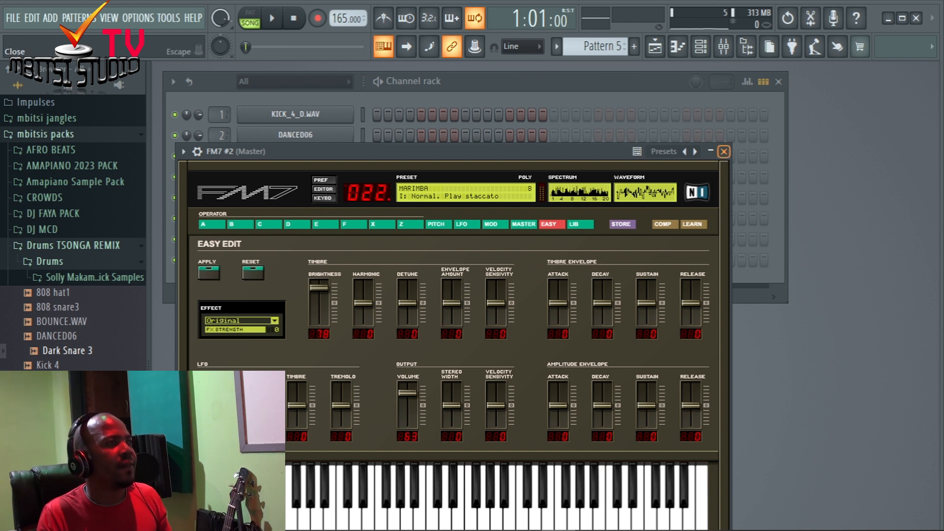
click(723, 151)
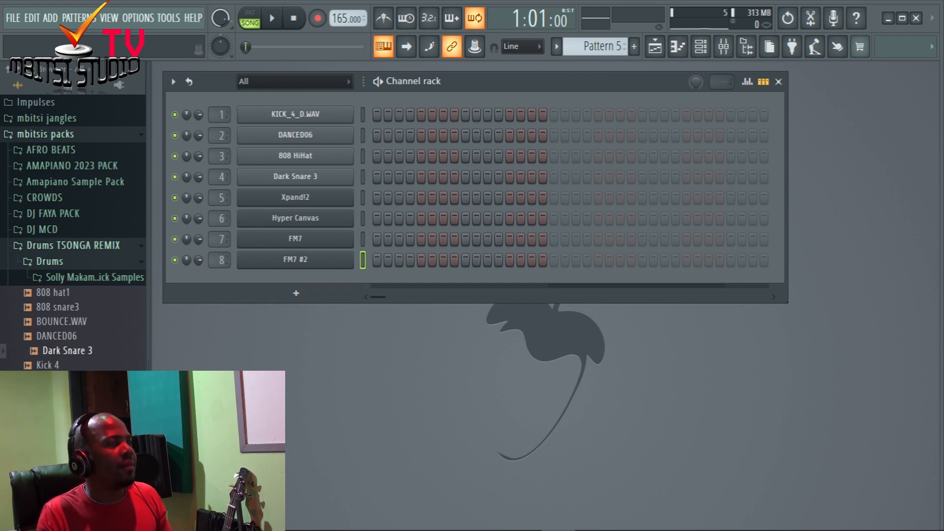
Label Pattern 5 as BASS MARRIMBA in dark green (#2F7628) and place it on Track 5 across the first four bars.
click(655, 46)
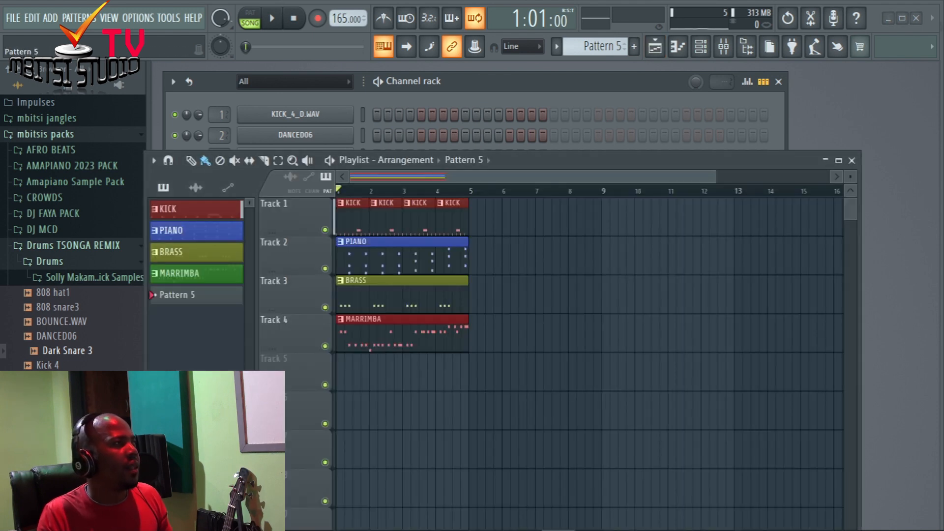
right_click(187, 295)
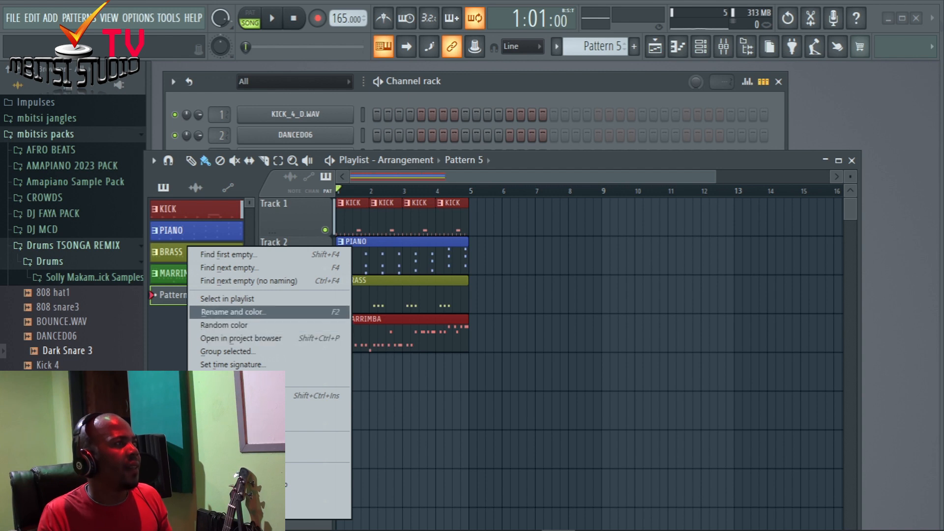
click(231, 312)
click(250, 302)
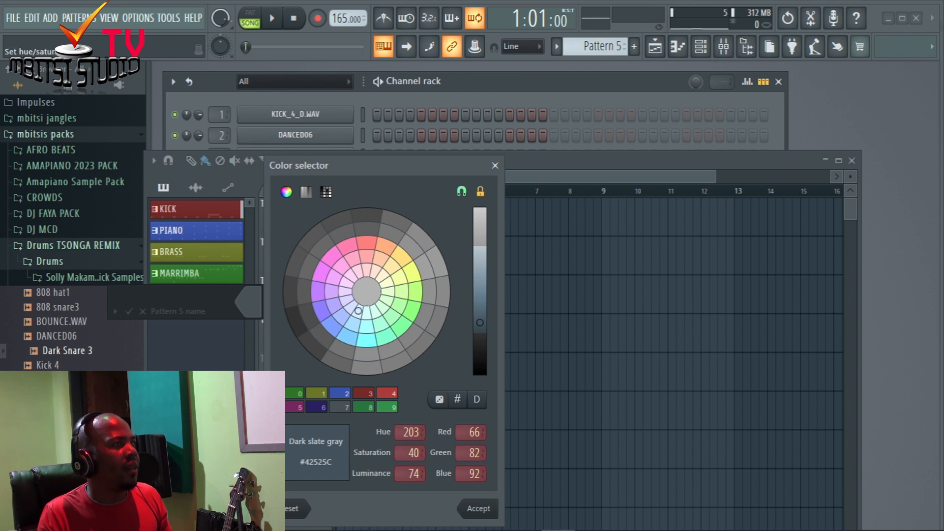
click(411, 311)
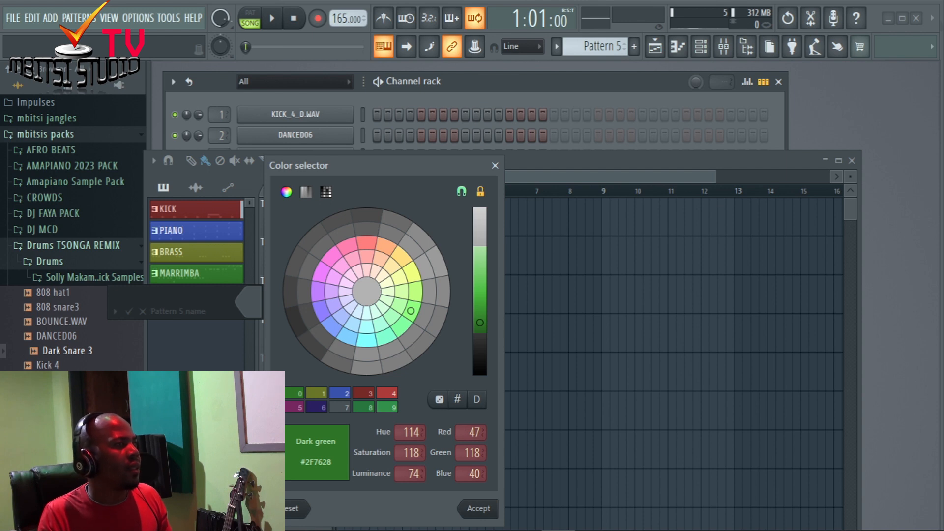
click(477, 509)
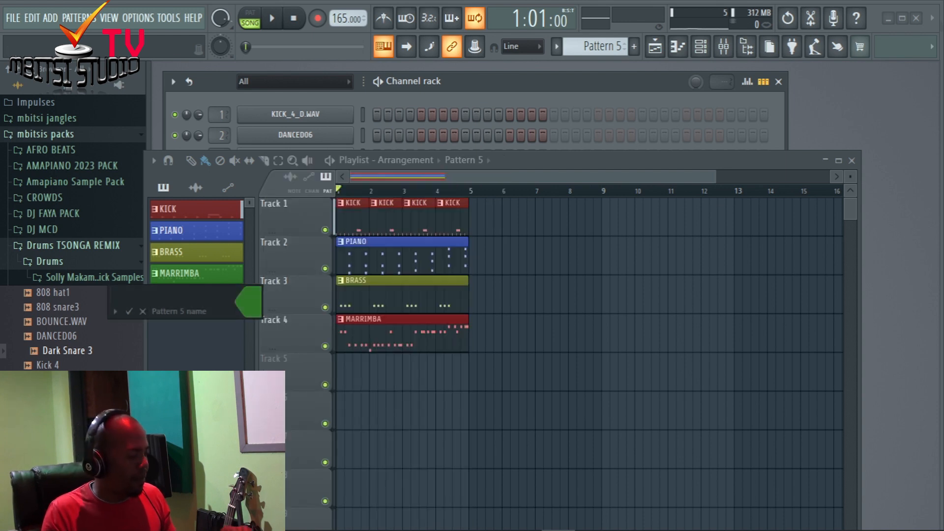
text(M)
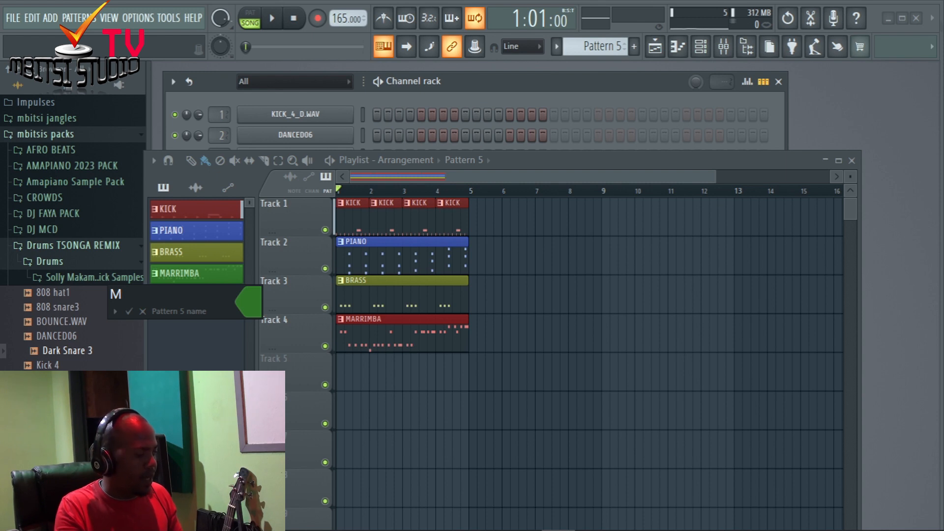
text(ASS MARRIMBA)
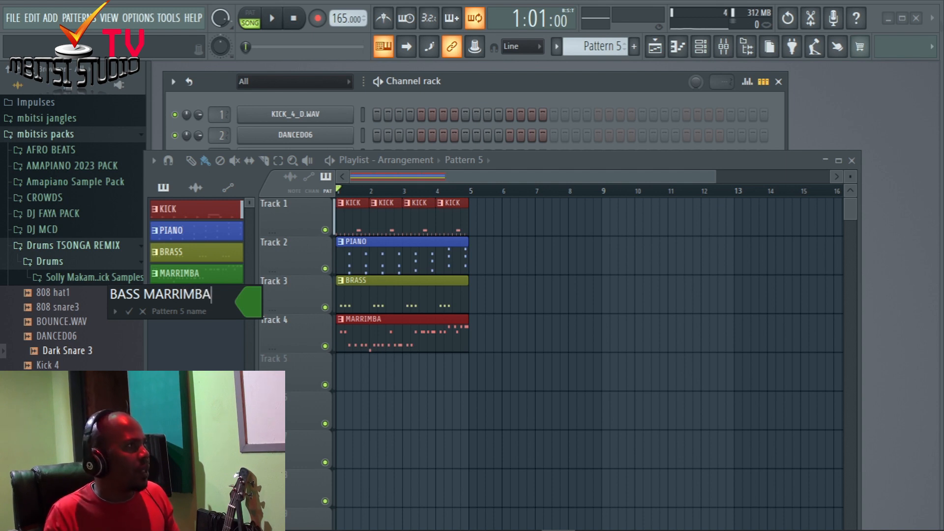
key(Return)
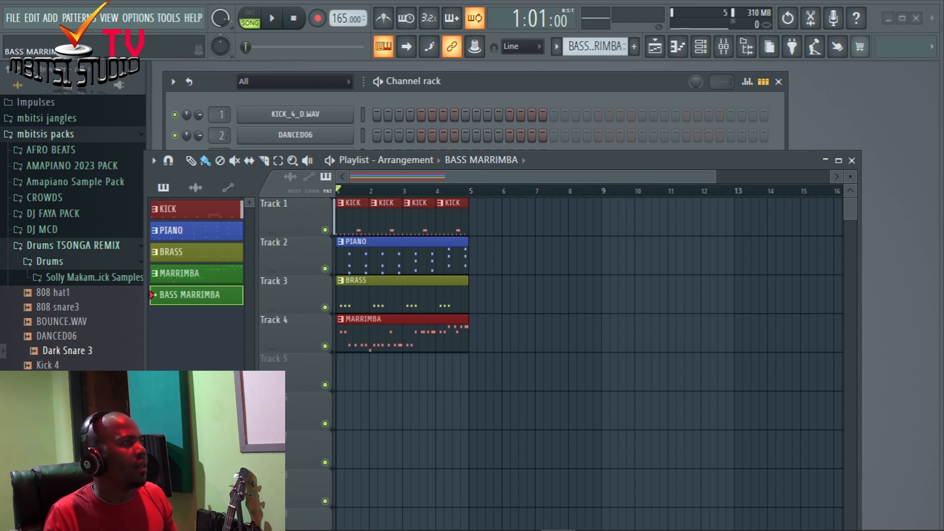
drag(197, 295, 451, 378)
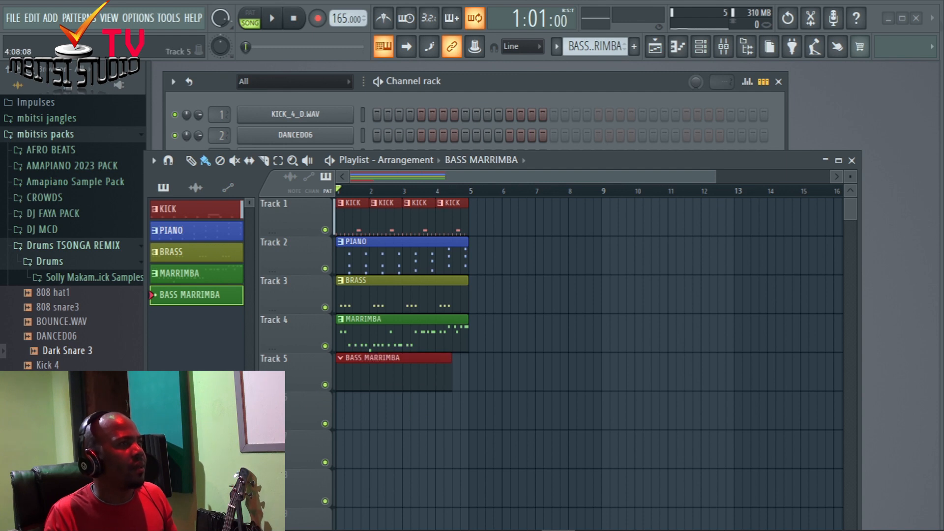
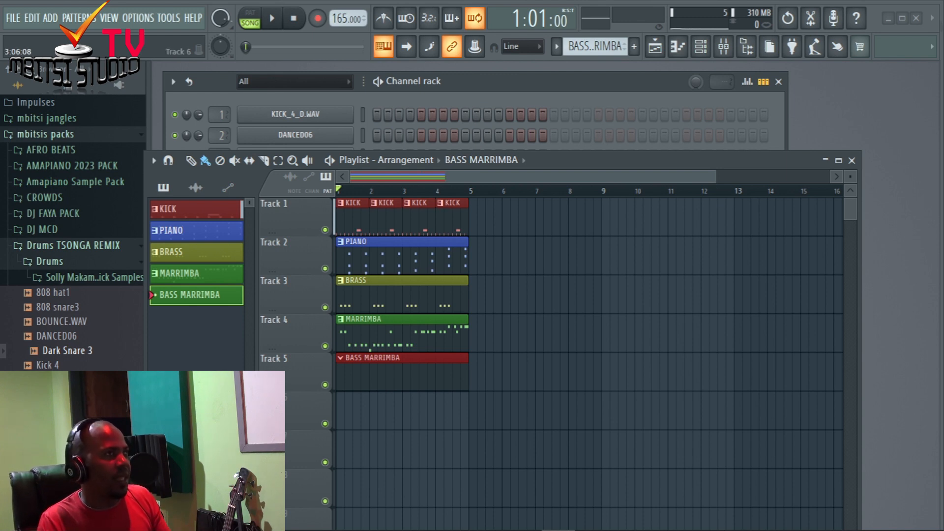
Play the arrangement and mute the Hyper Canvas channel in the channel rack.
key(space)
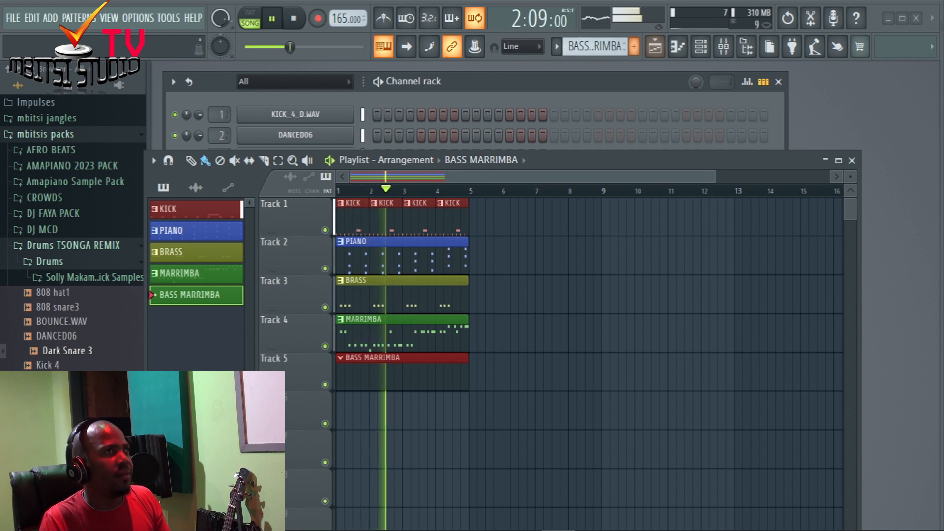
key(F5)
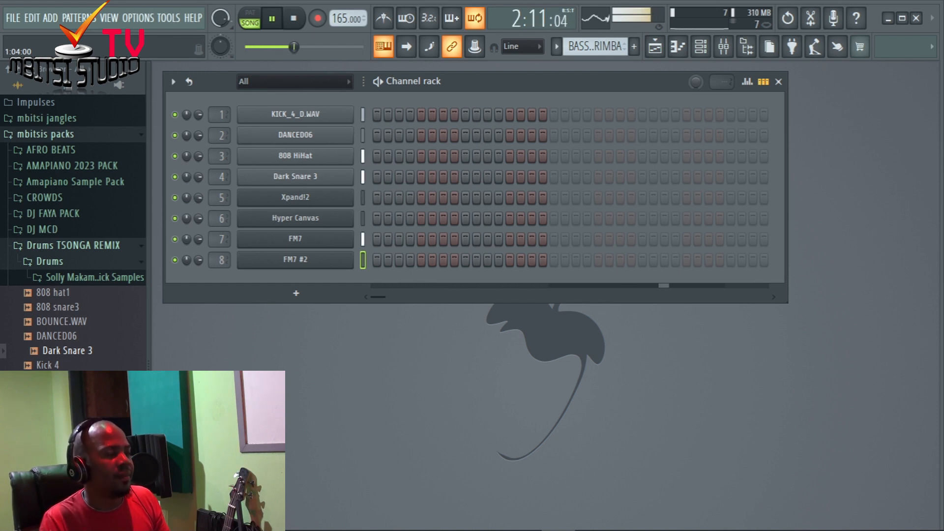
click(175, 239)
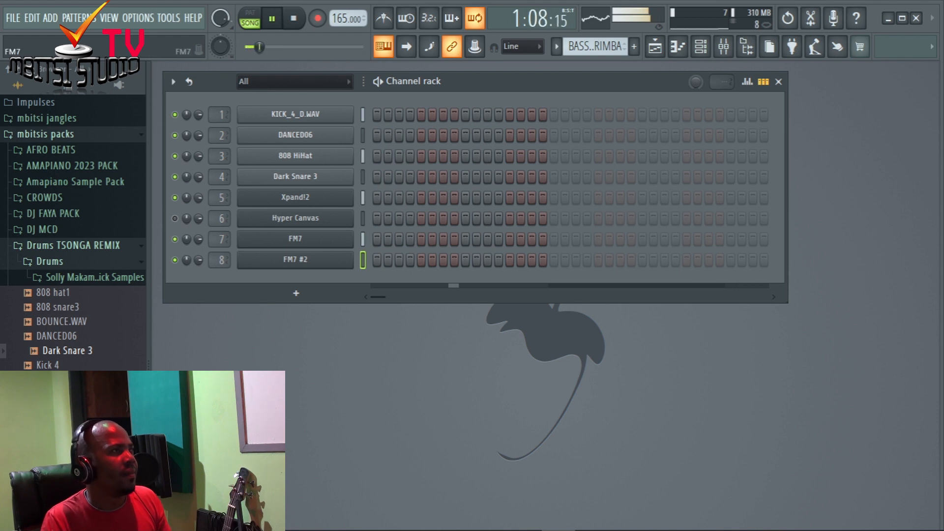
Clone the FM7 marimba channel and close the copy's instrument window.
right_click(350, 234)
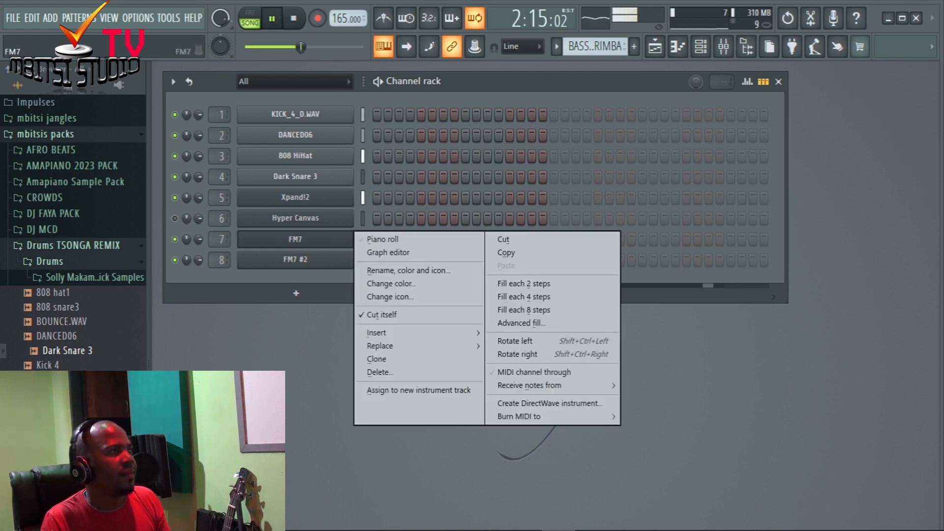
key(Escape)
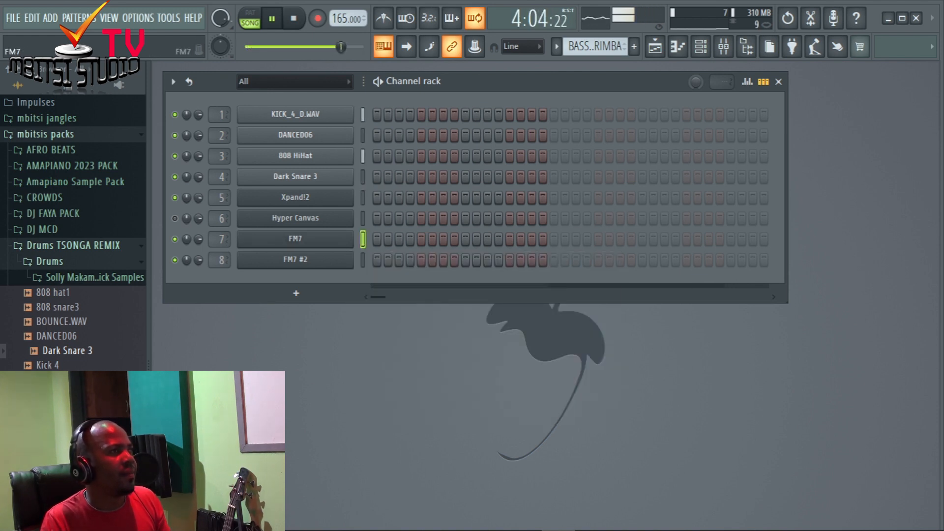
right_click(353, 234)
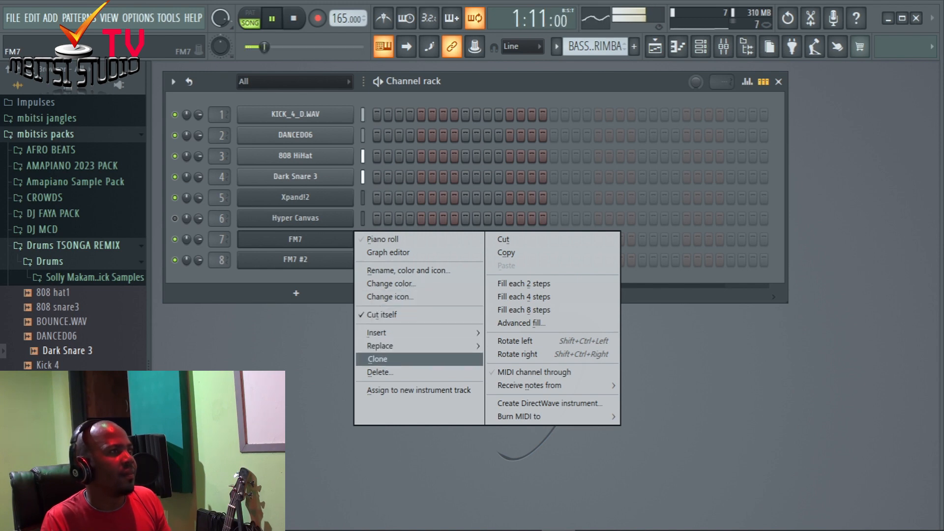
click(378, 359)
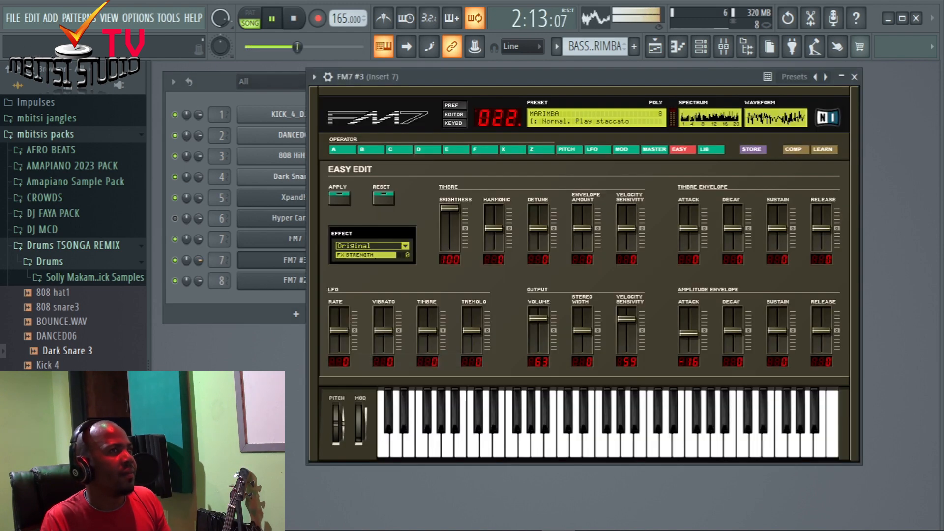
click(855, 76)
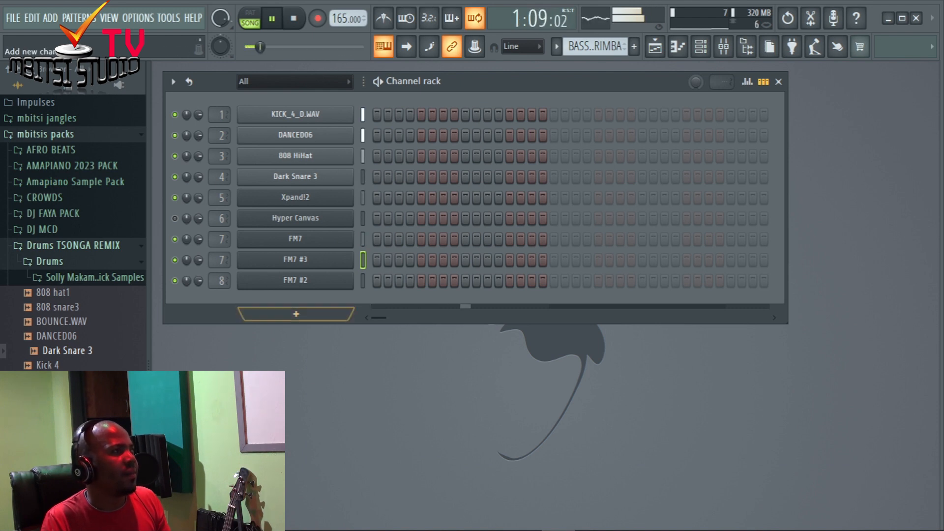
Unmute the Hyper Canvas channel and copy the FM7 channel's notes from the MARRIMBA pattern.
key(ctrl+z)
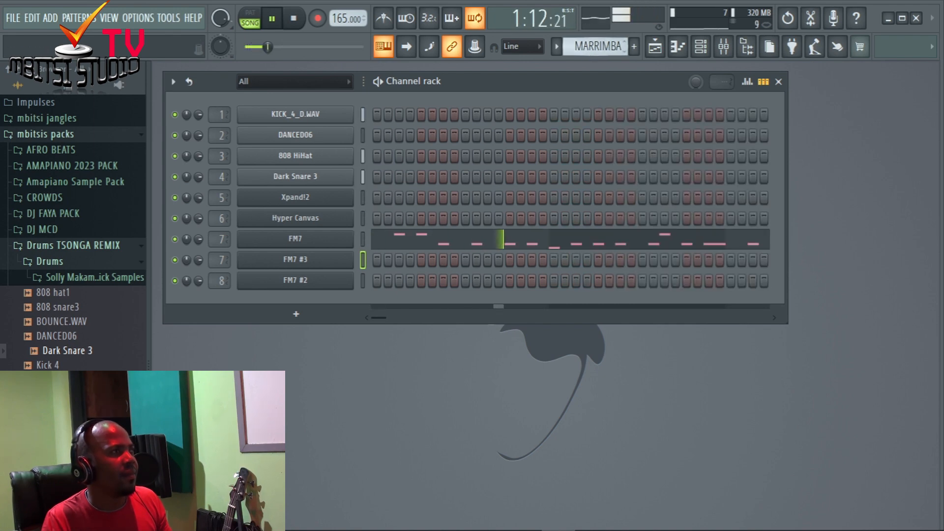
click(431, 239)
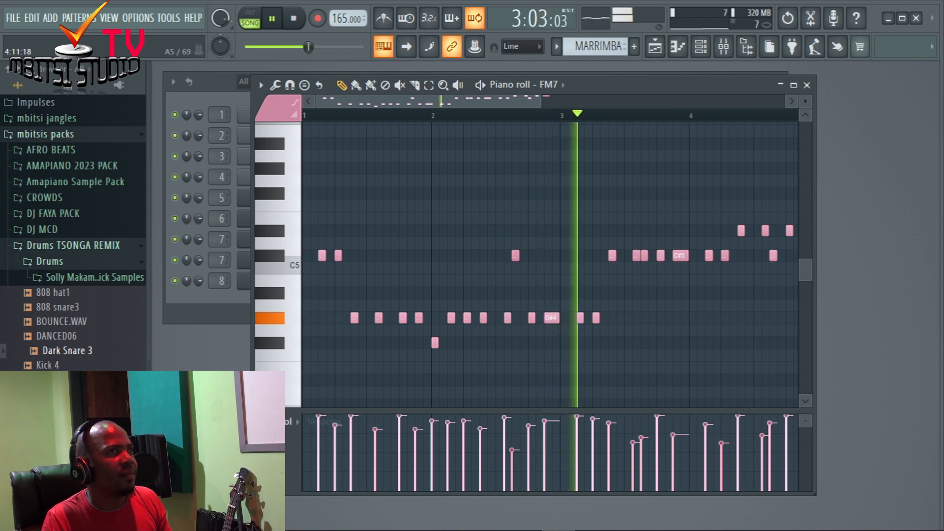
click(807, 85)
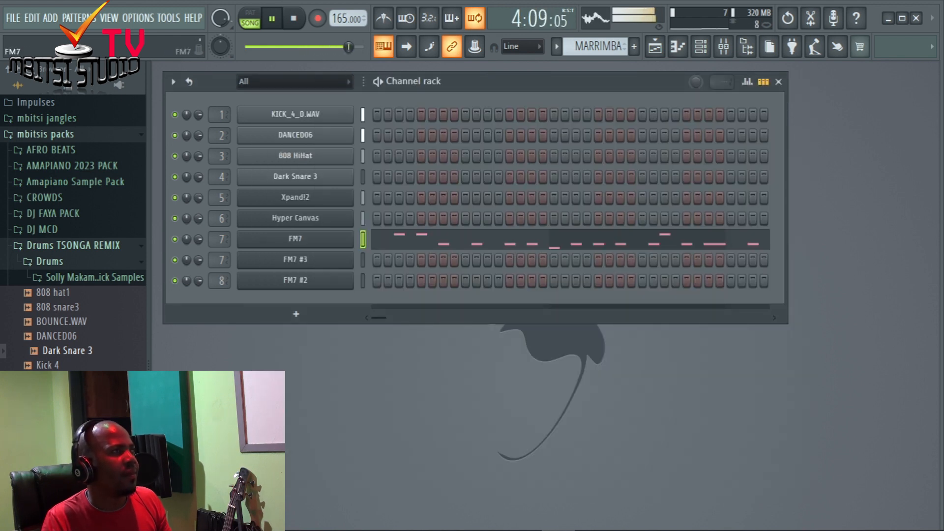
right_click(352, 236)
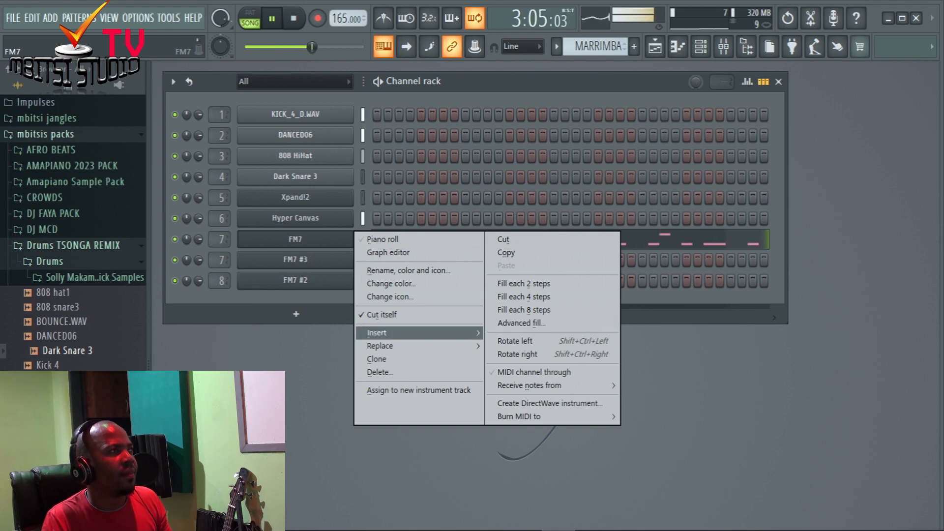
mouse_move(372, 332)
click(511, 99)
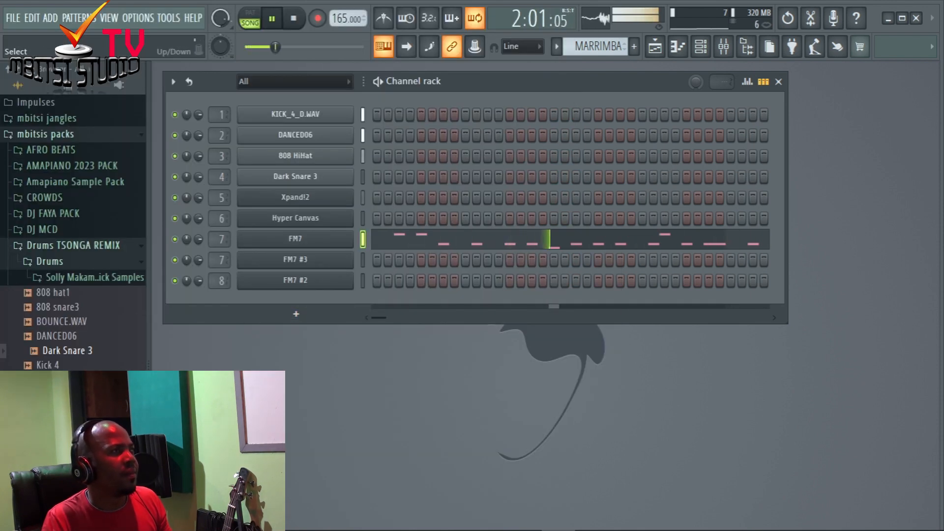
right_click(352, 236)
click(506, 252)
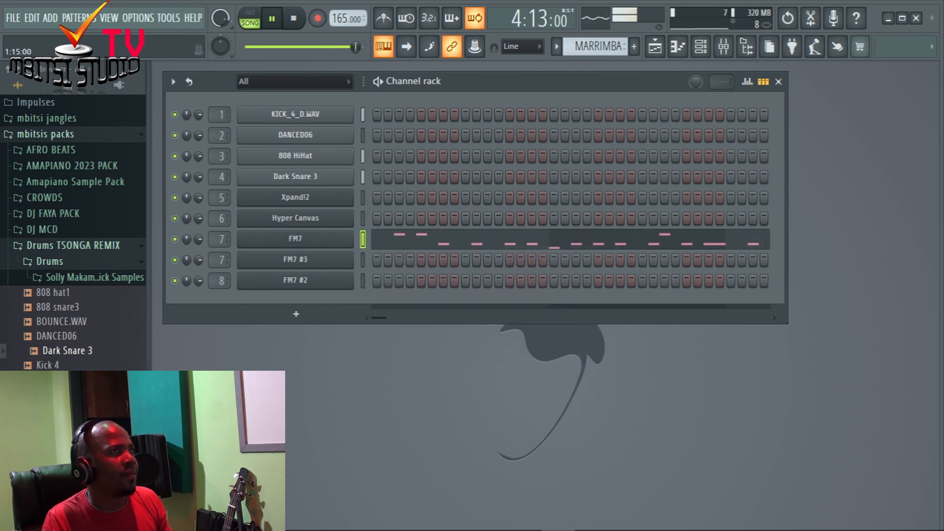
Paste the copied marimba notes into the FM7 #2 channel of the BASS MARRIMBA pattern.
scroll(603, 47, down, 1)
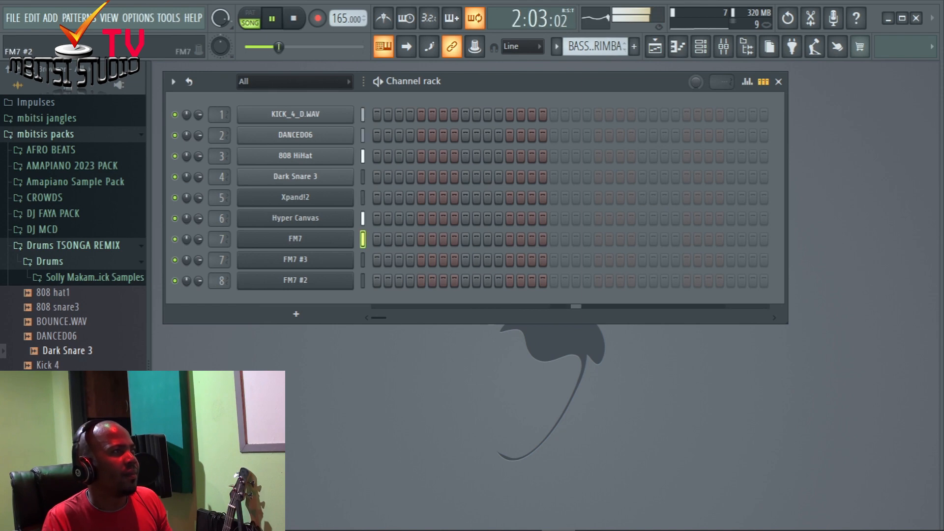
right_click(352, 278)
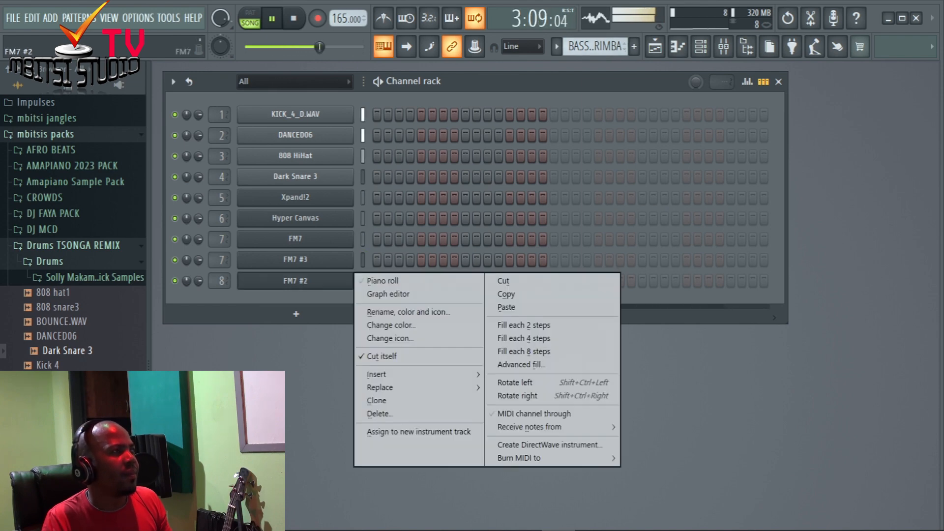
mouse_move(380, 387)
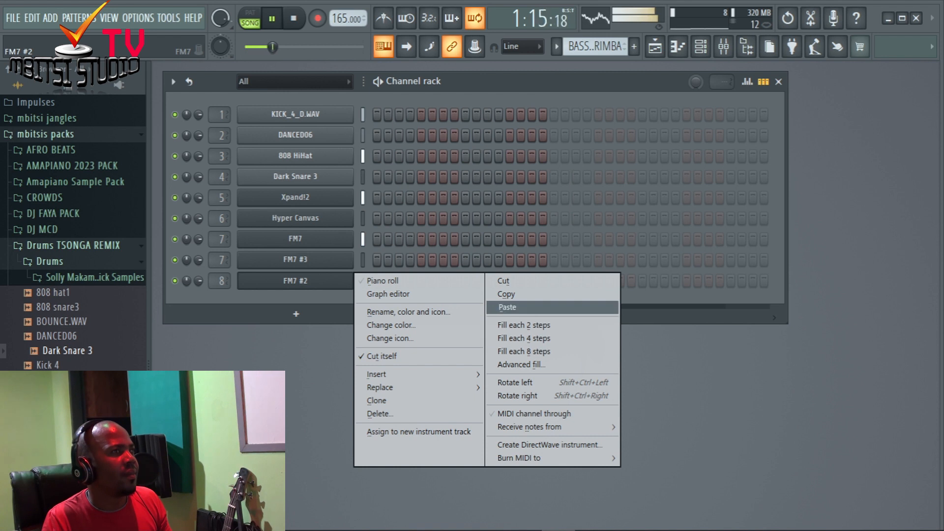
click(507, 307)
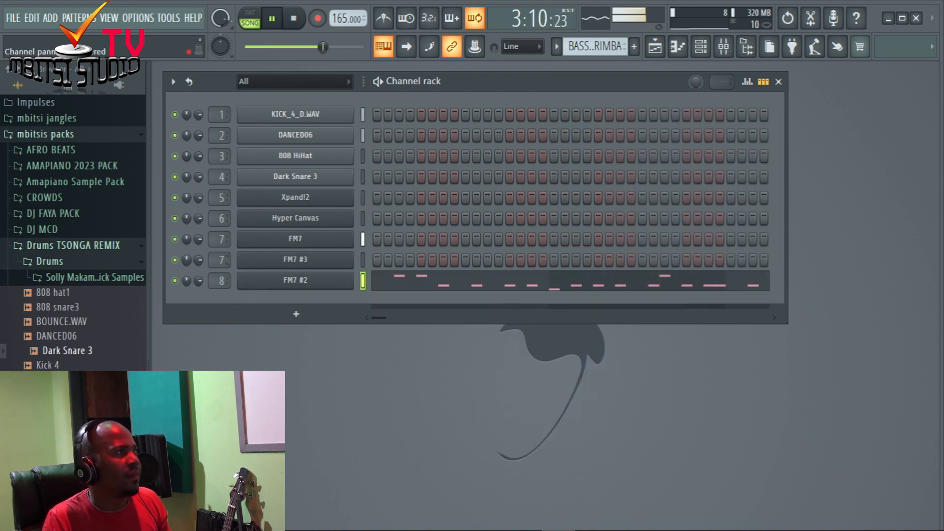
Solo the FM7 #2 channel, then open its pasted notes in the piano roll with playback stopped.
right_click(175, 260)
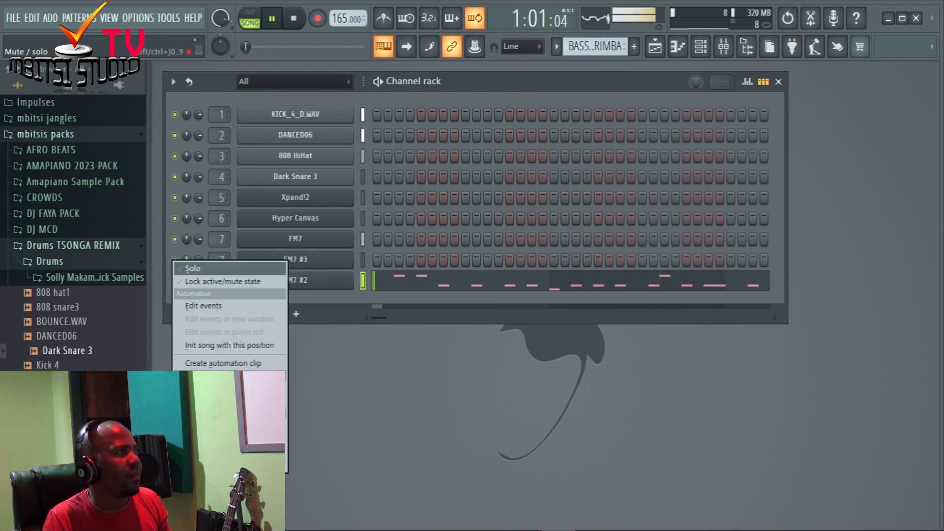
click(191, 268)
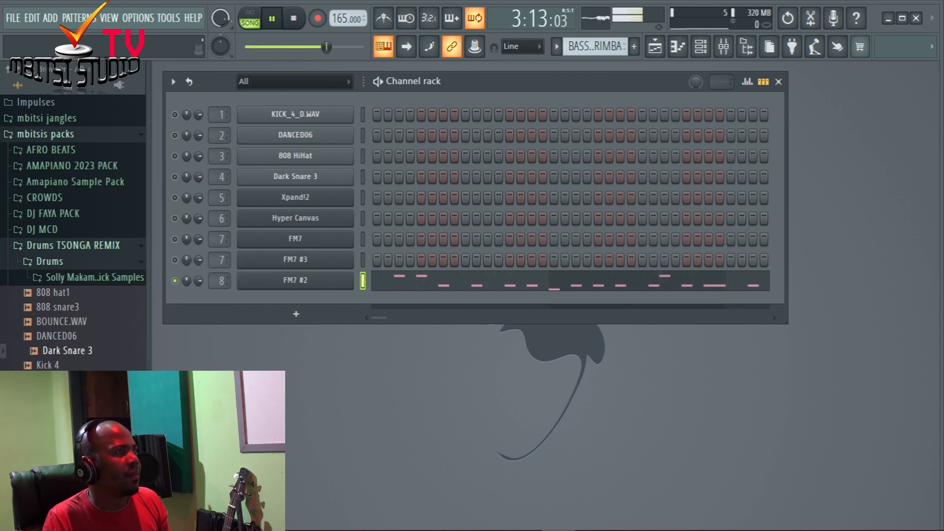
click(458, 281)
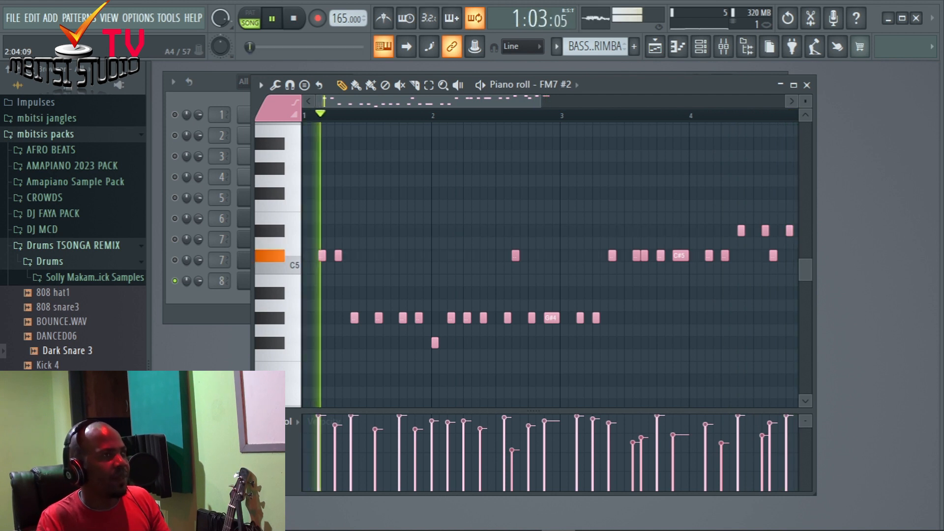
key(space)
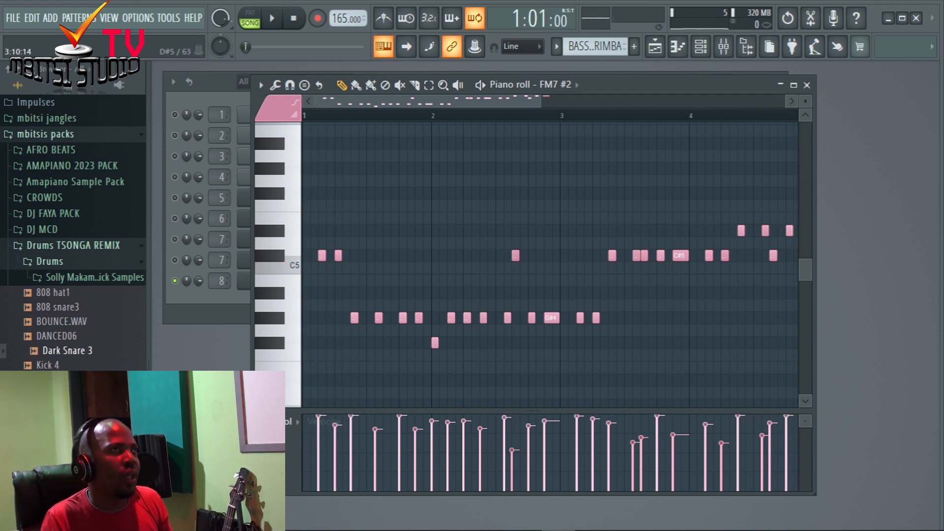
Move all FM7 #2 notes down one octave and two steps earlier, play the result and close the piano roll.
scroll(550, 246, down, 3)
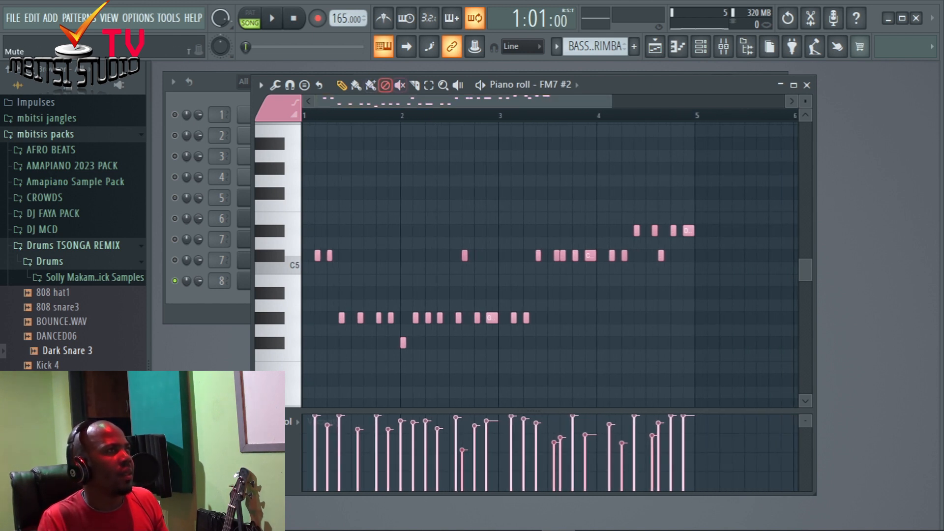
drag(745, 189, 301, 398)
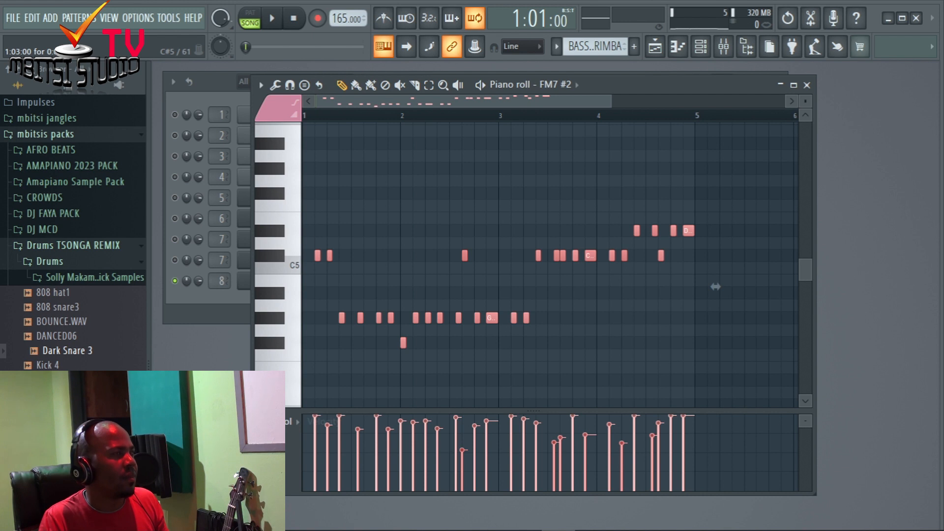
scroll(716, 287, down, 1)
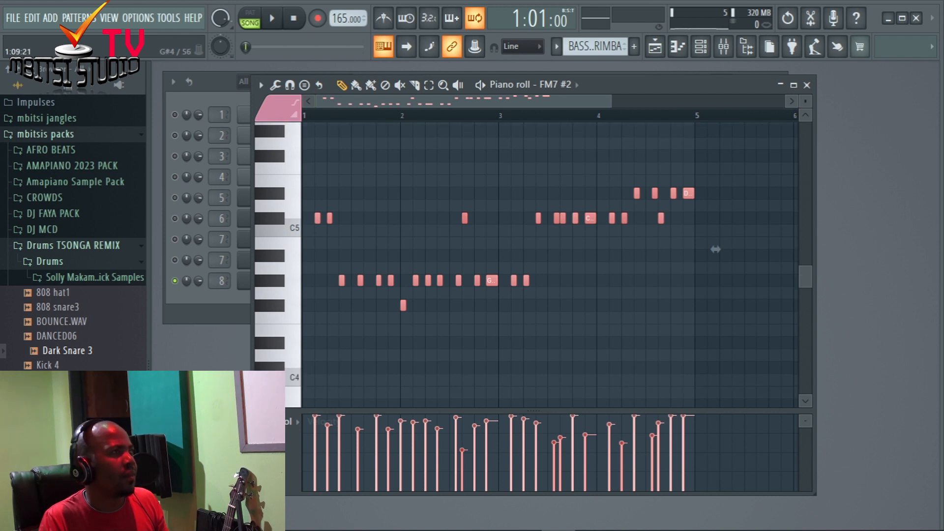
drag(715, 249, 704, 399)
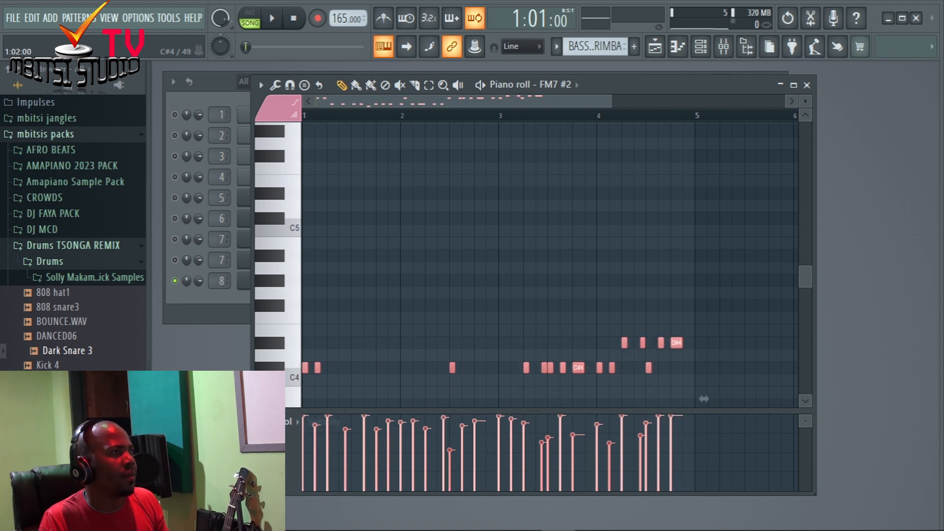
key(space)
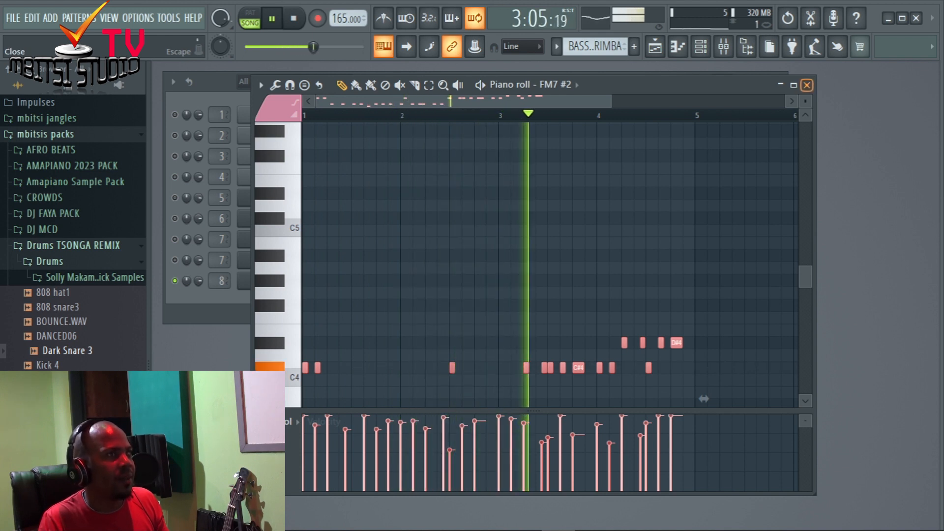
click(807, 85)
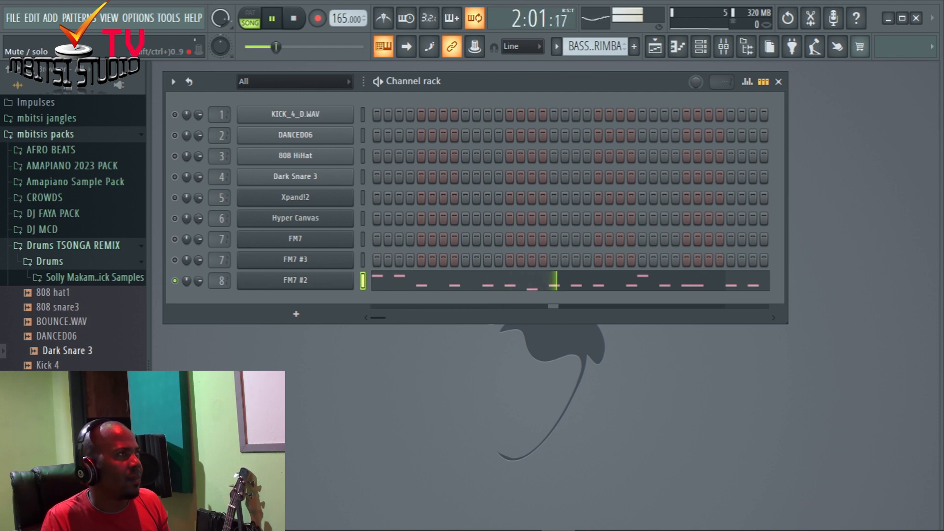
Unmute the original FM7 channel and delete the cloned FM7 #3 channel.
click(174, 259)
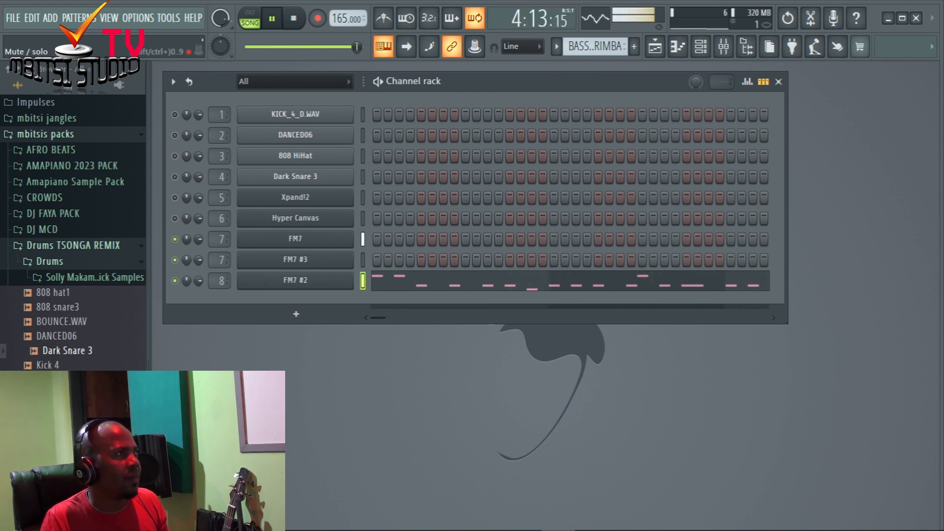
click(175, 259)
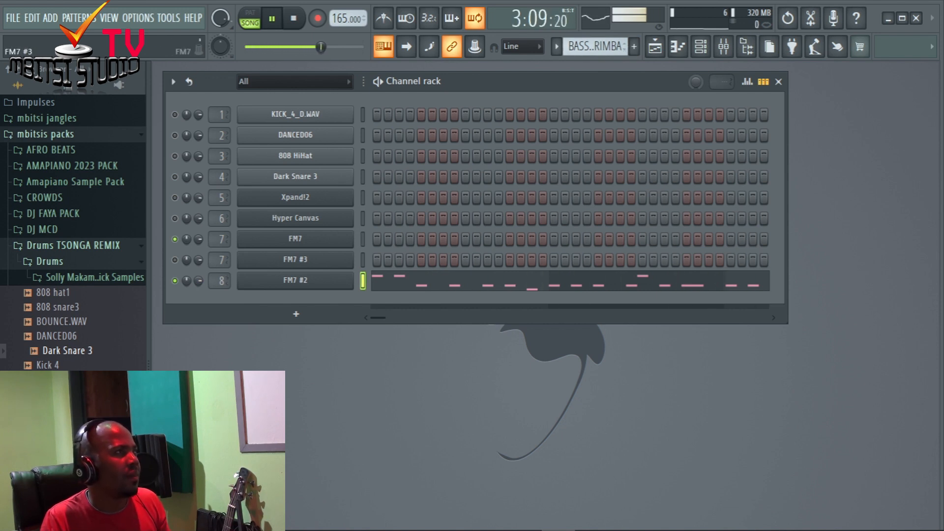
right_click(351, 255)
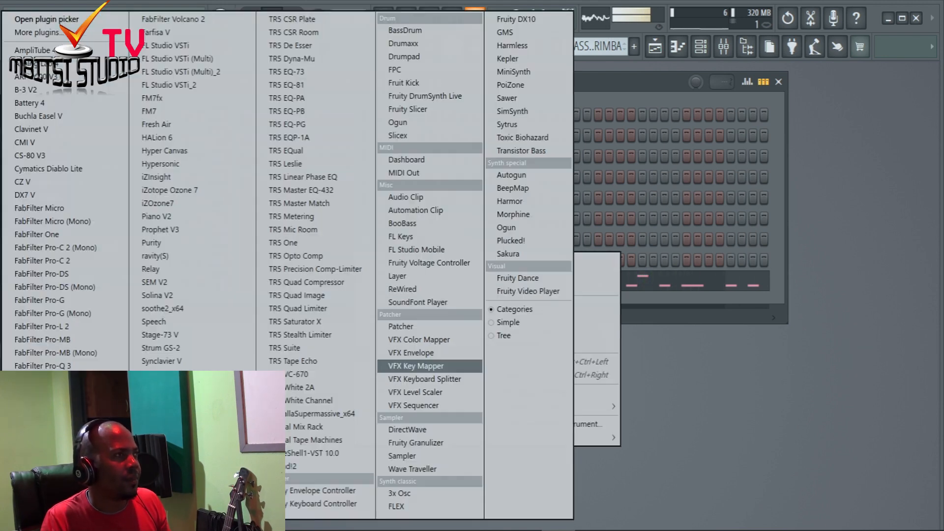
mouse_move(383, 353)
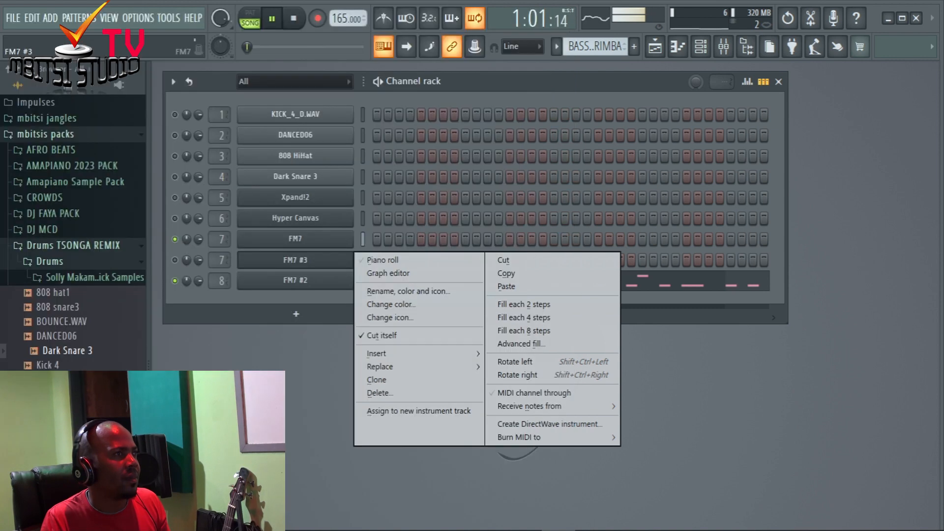
click(379, 392)
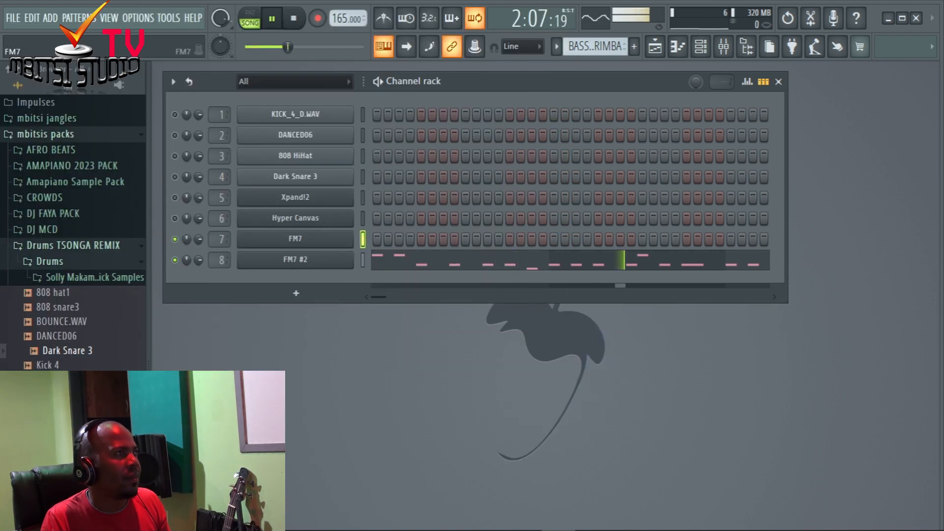
Reopen the FM7 #2 notes in the piano roll and shift all of them about six steps later at the same pitch.
drag(595, 46, 595, 47)
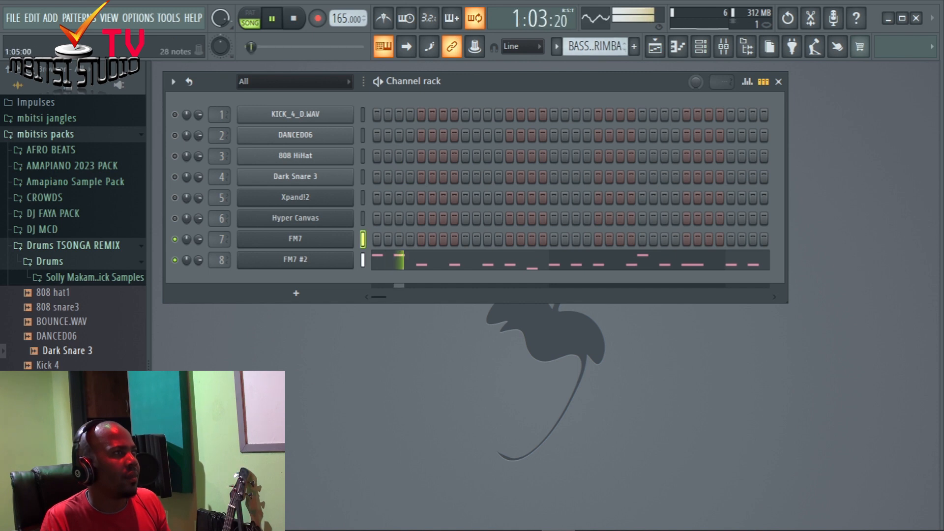
click(428, 260)
scroll(549, 339, down, 3)
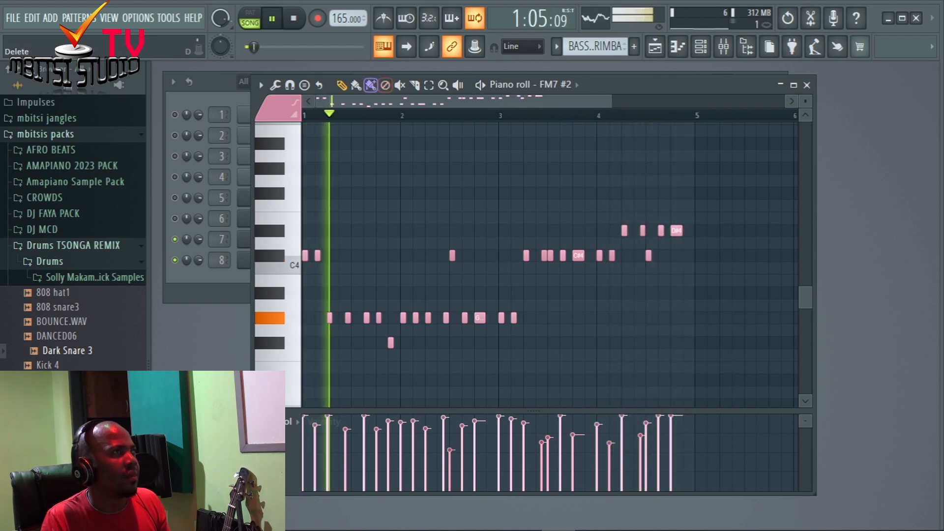
drag(581, 175, 701, 336)
drag(580, 335, 303, 377)
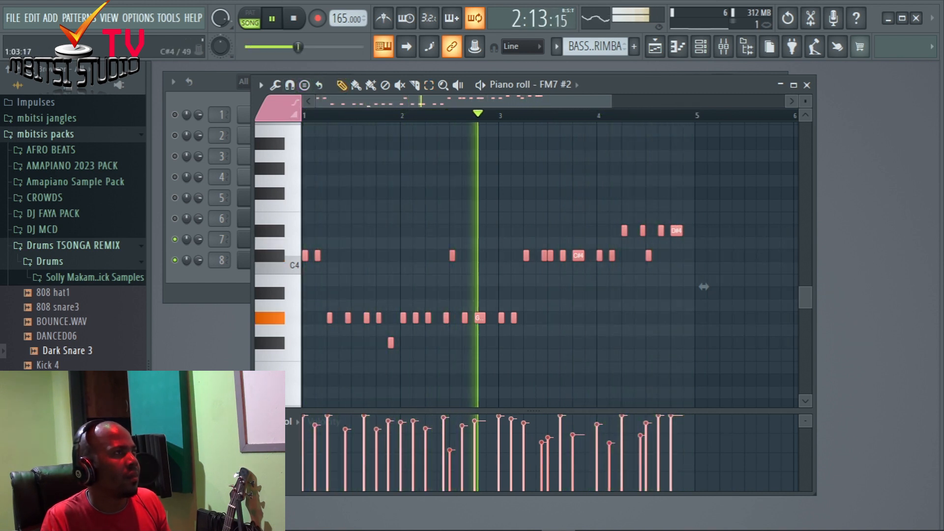
drag(704, 286, 728, 287)
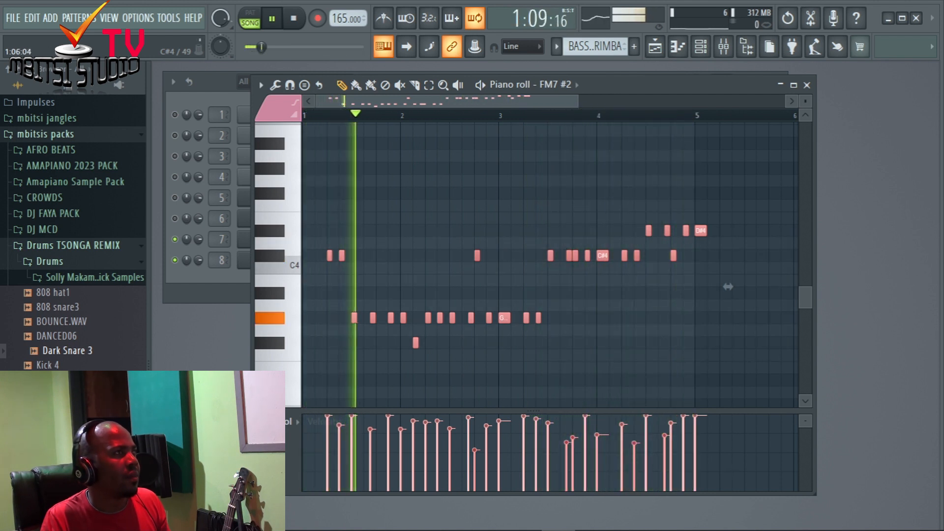
drag(728, 287, 738, 287)
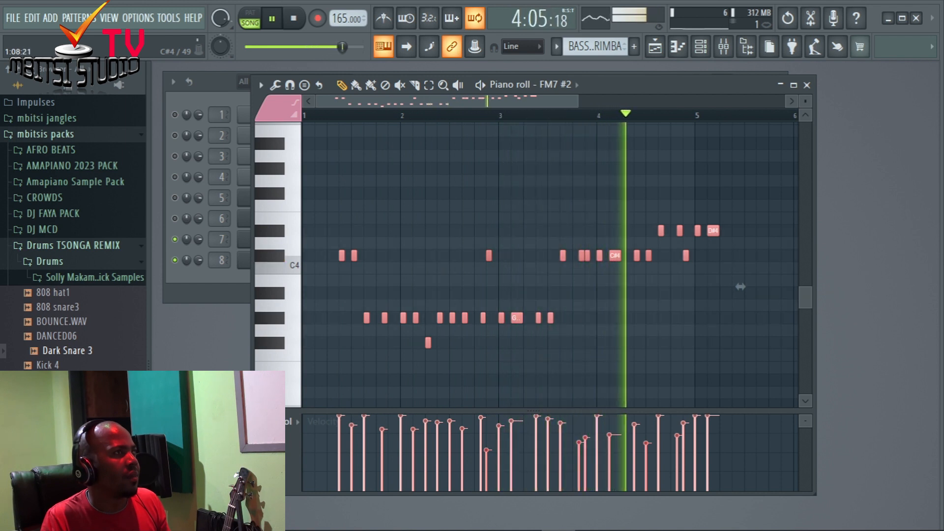
Shift all FM7 #2 notes about four steps earlier at the same pitch, close the piano roll and play the result.
drag(741, 287, 728, 287)
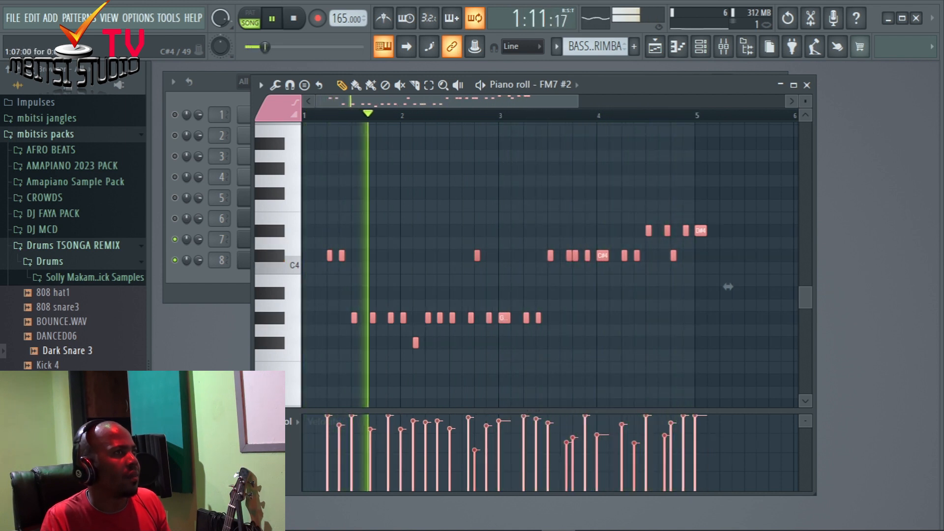
drag(727, 287, 715, 287)
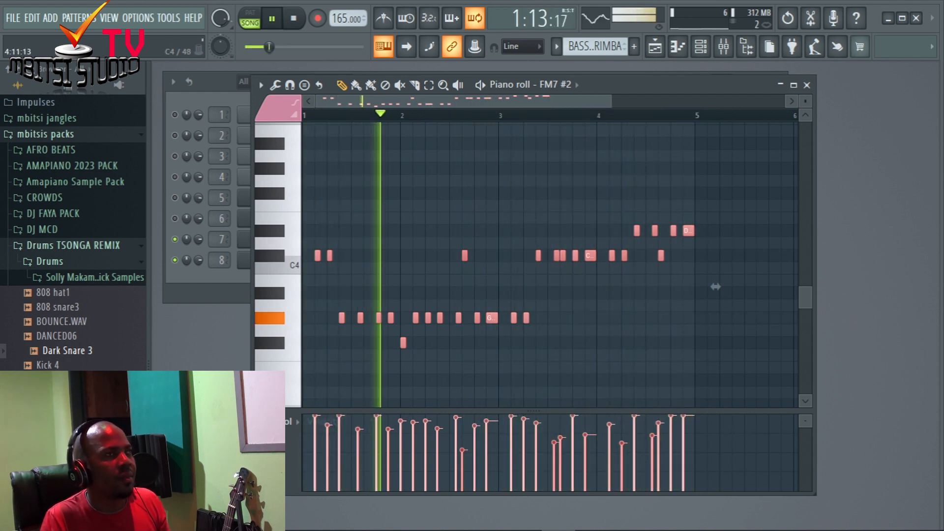
key(Escape)
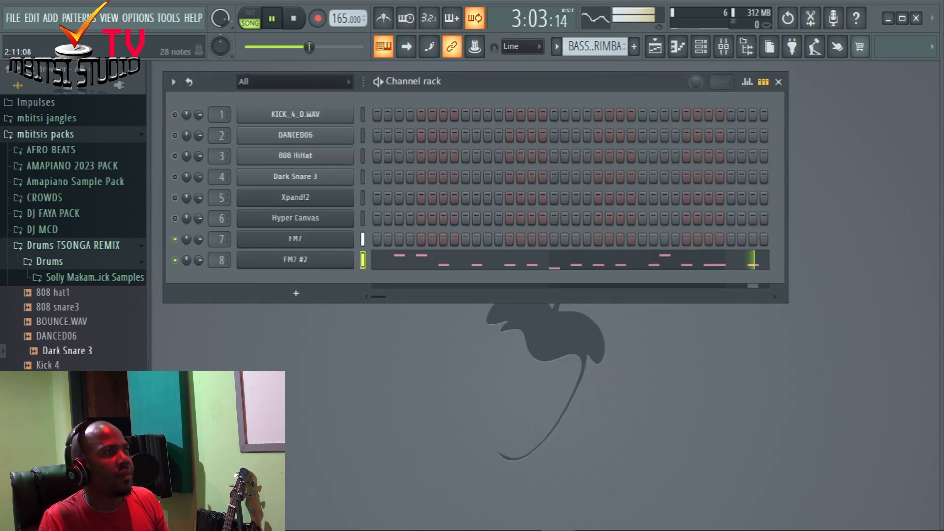
key(space)
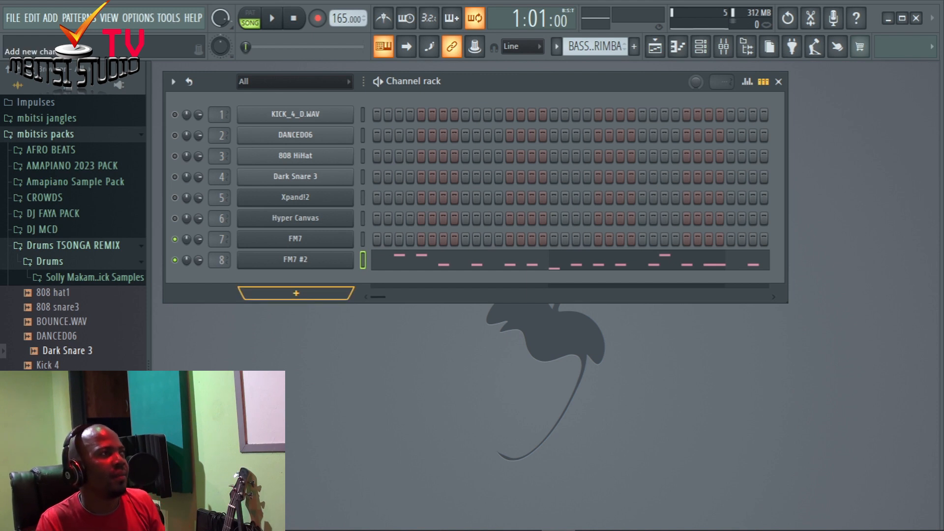
key(space)
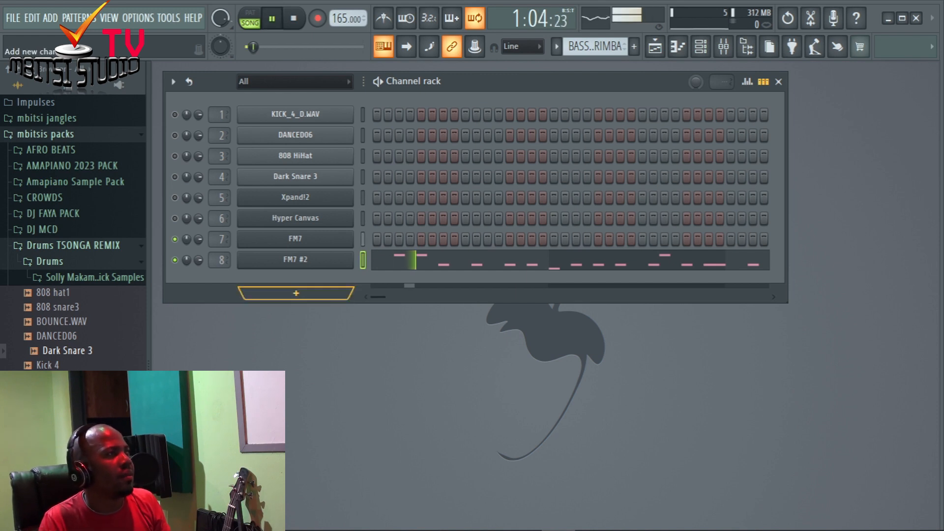
key(space)
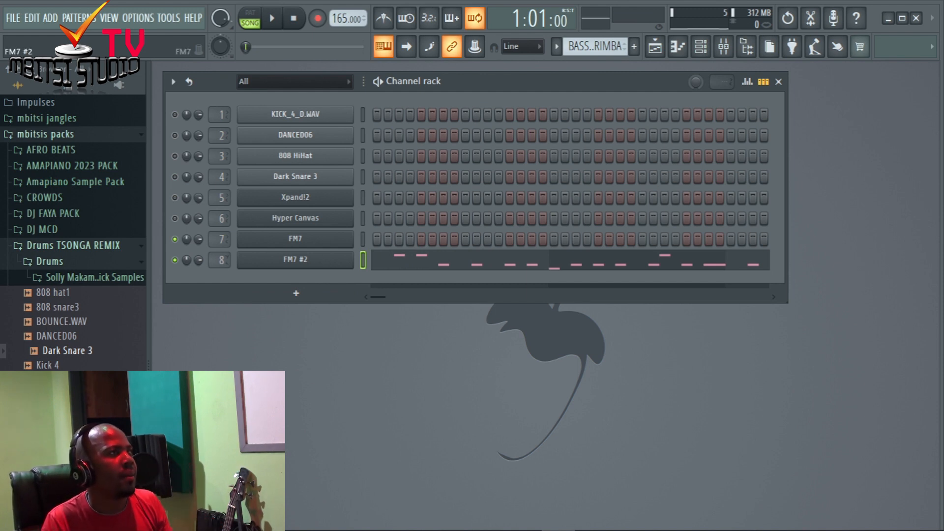
key(space)
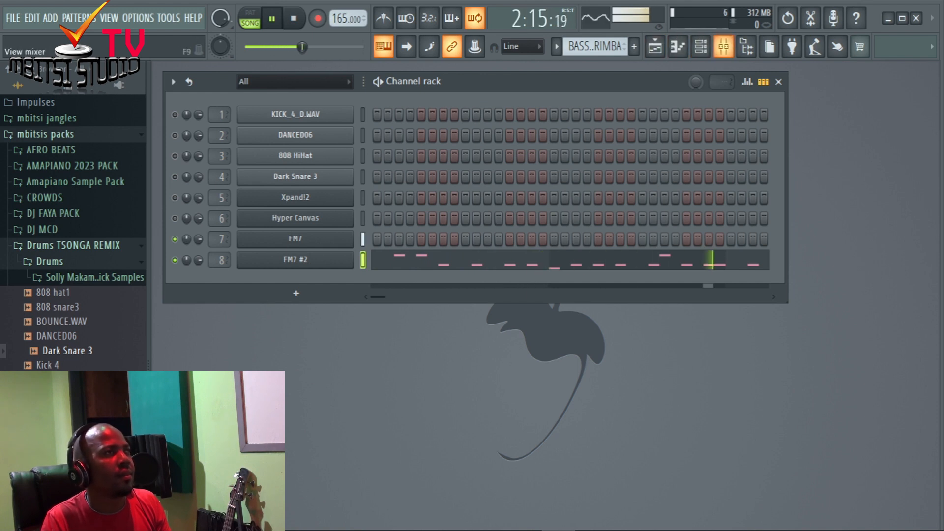
Balance the two marimba levels in the mixer during playback, lowering Insert 8 to about 75% and Insert 7 to about 56%.
click(723, 47)
key(space)
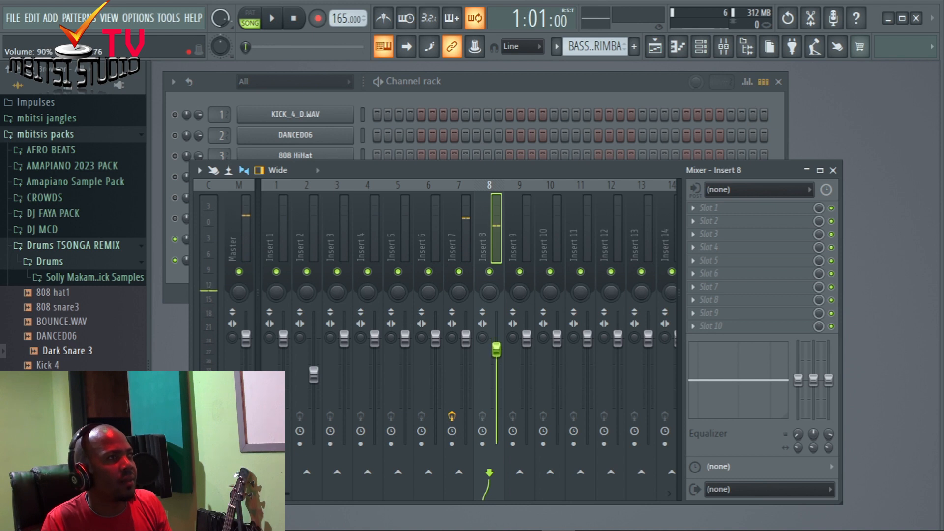
key(space)
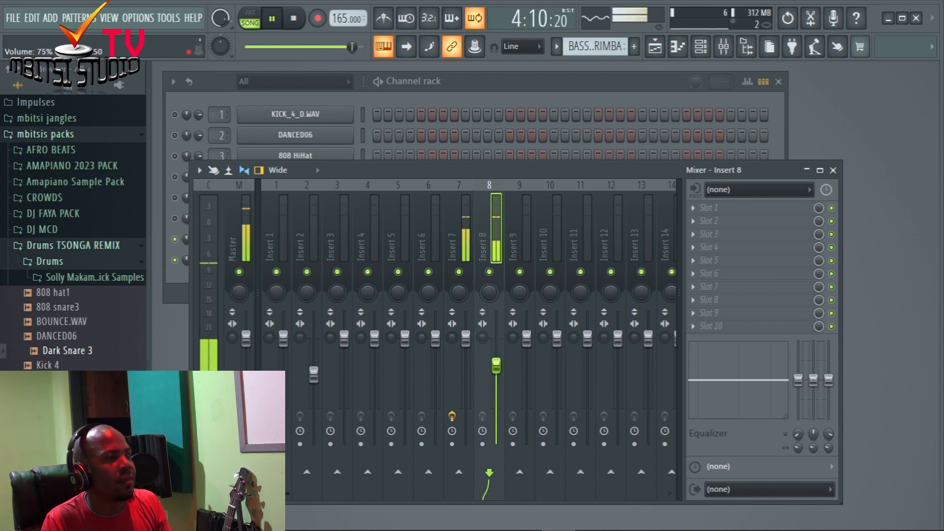
click(459, 236)
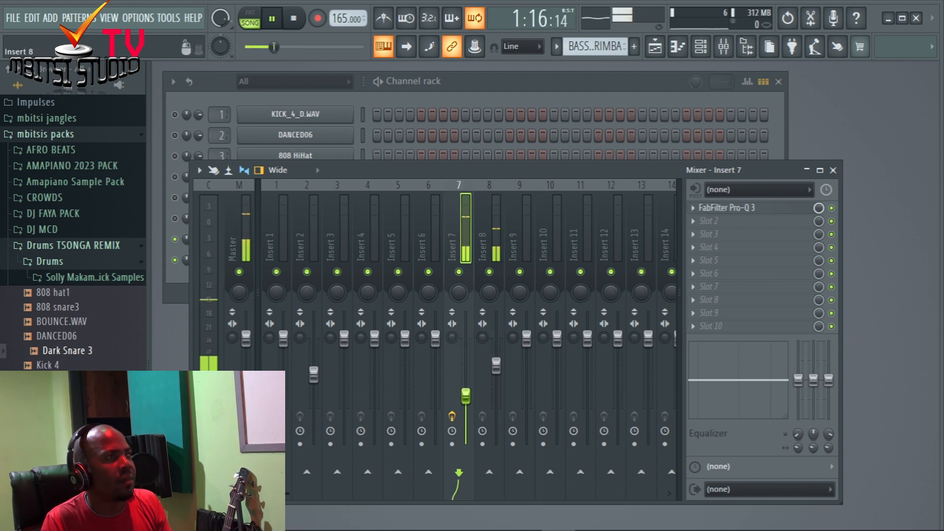
drag(466, 396, 465, 444)
click(497, 364)
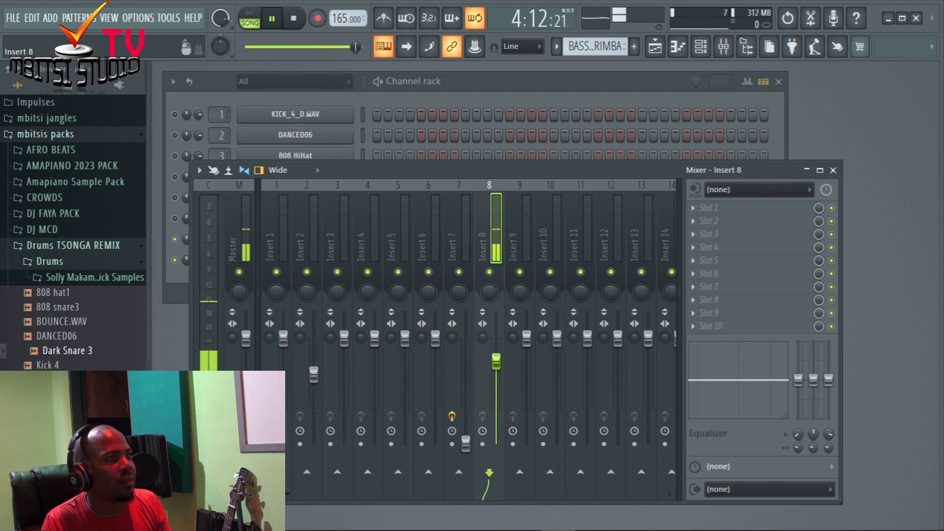
drag(465, 444, 466, 385)
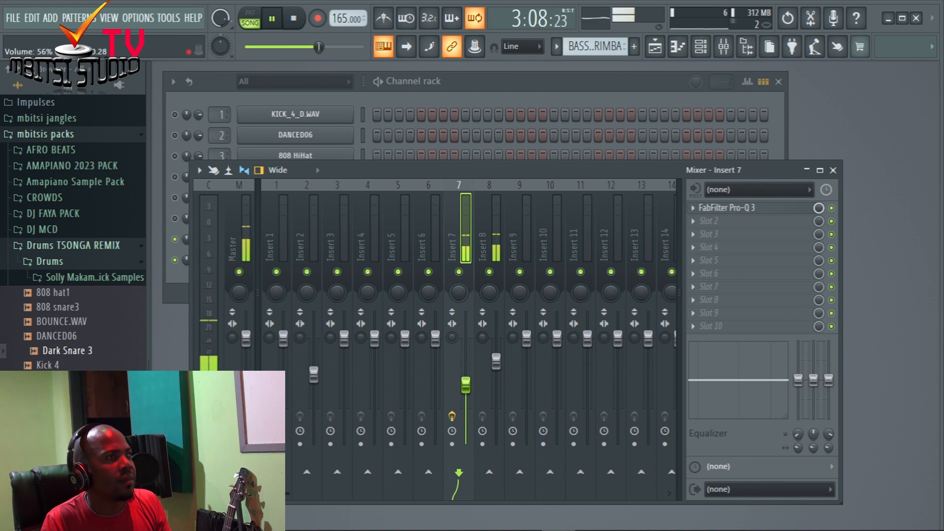
key(space)
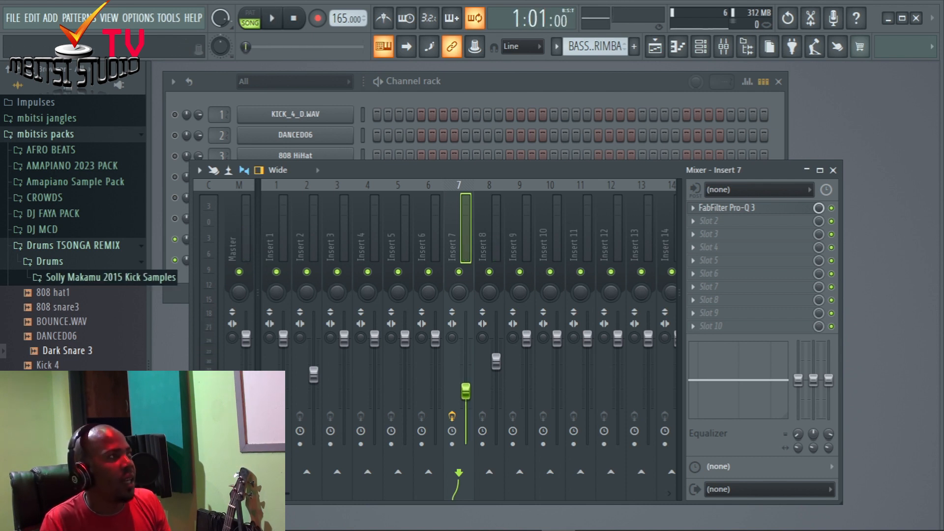
Re-enable all channels and raise Insert 7 to about 94% while playing the full beat, ending with the mixer closed and playback stopped.
right_click(175, 260)
click(192, 269)
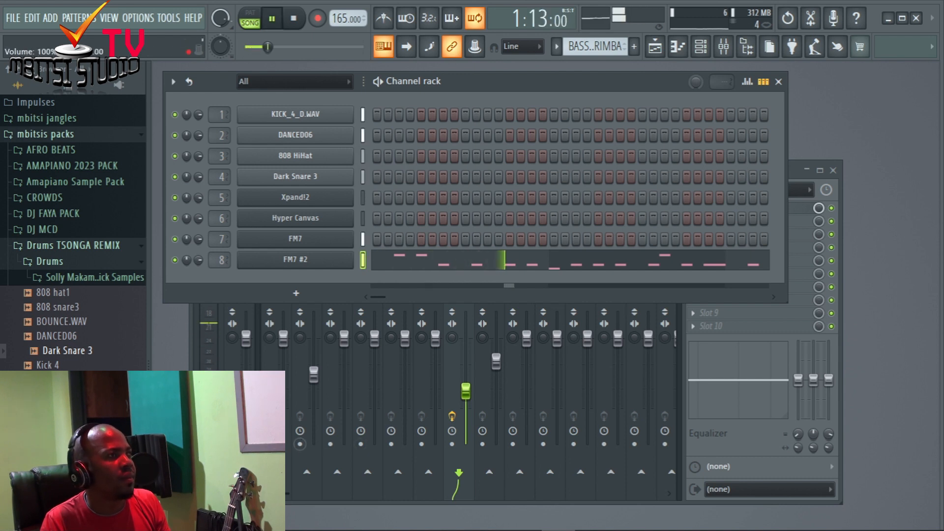
drag(466, 392, 466, 344)
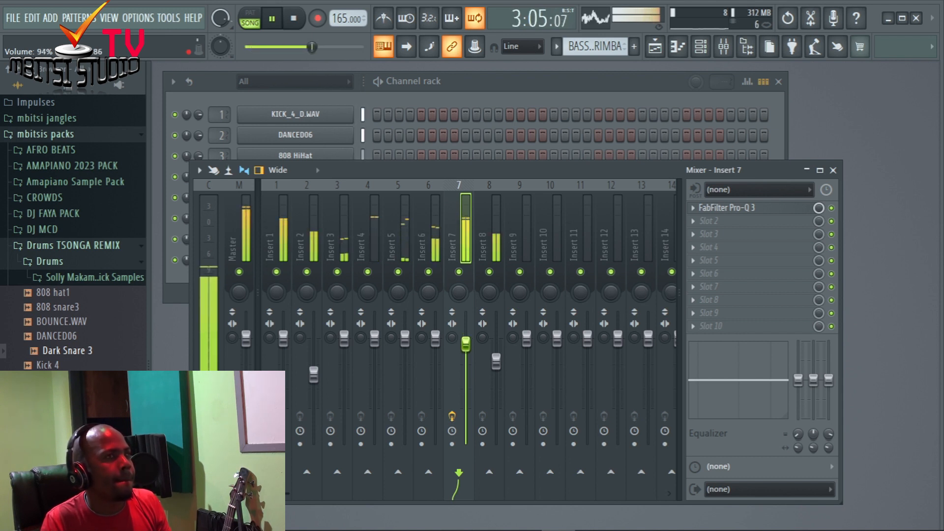
key(F9)
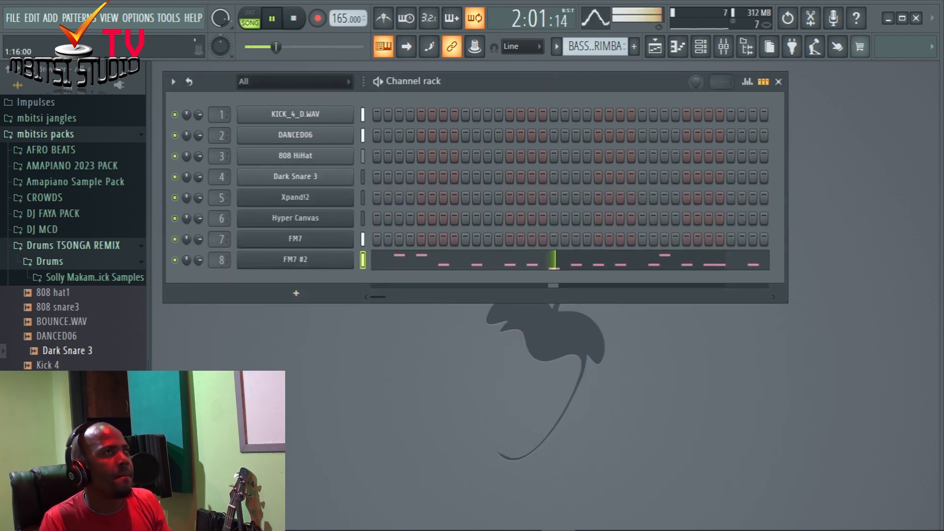
key(space)
Create a new empty pattern and add a Hypersonic instrument channel.
key(F4)
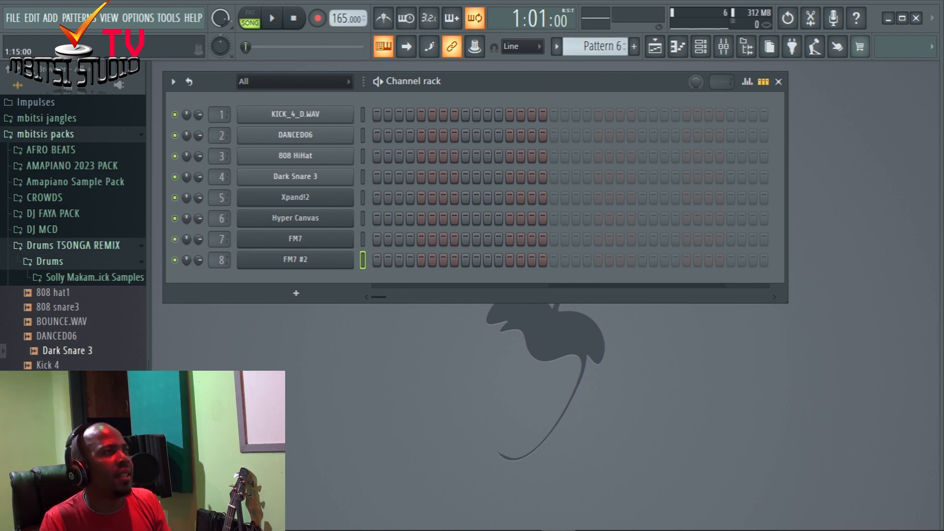
click(296, 294)
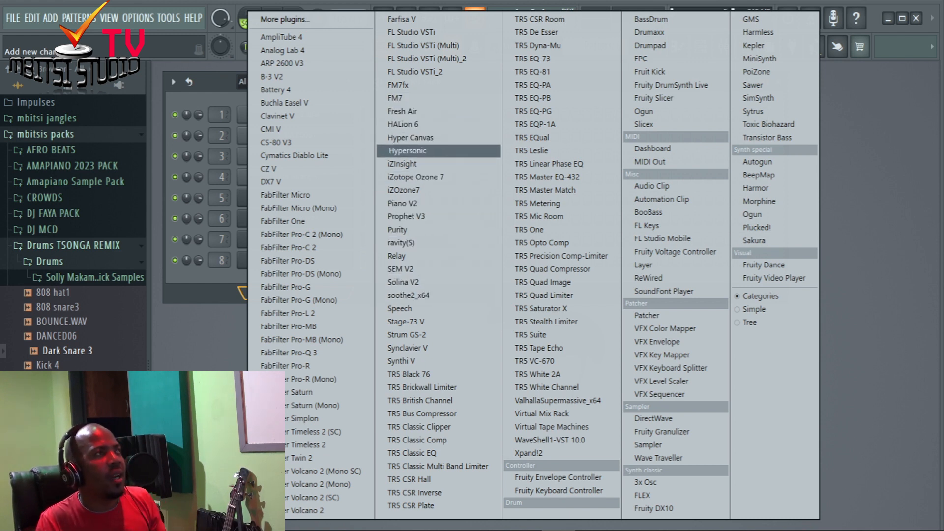
click(408, 150)
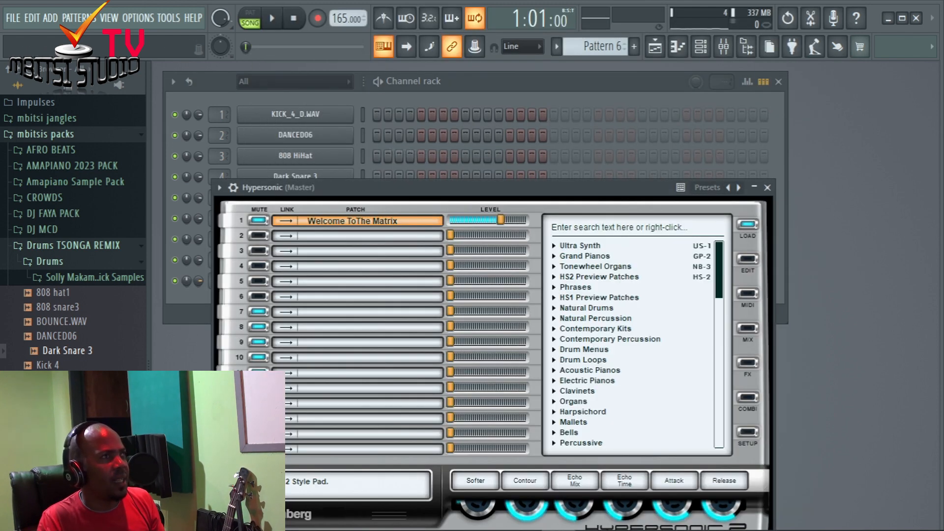
drag(443, 188, 383, 147)
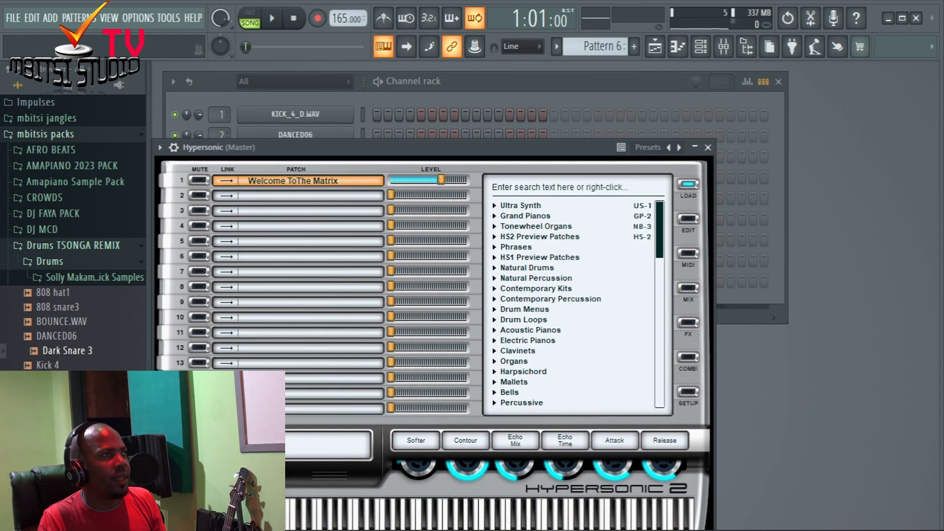
Search Hypersonic for "JOA", load the Joan's Lead patch at near-maximum level and route the Hypersonic channel to mixer track 9.
click(559, 187)
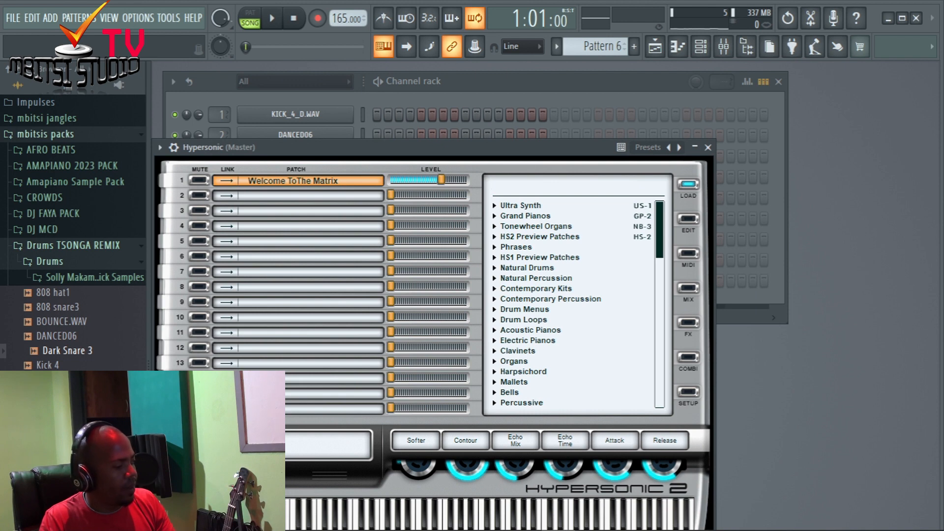
text(JOA)
key(Return)
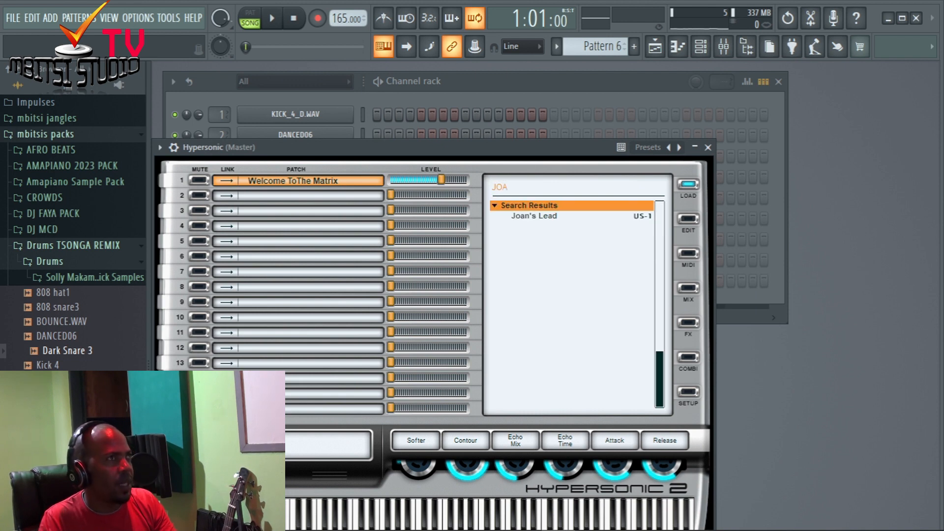
click(535, 216)
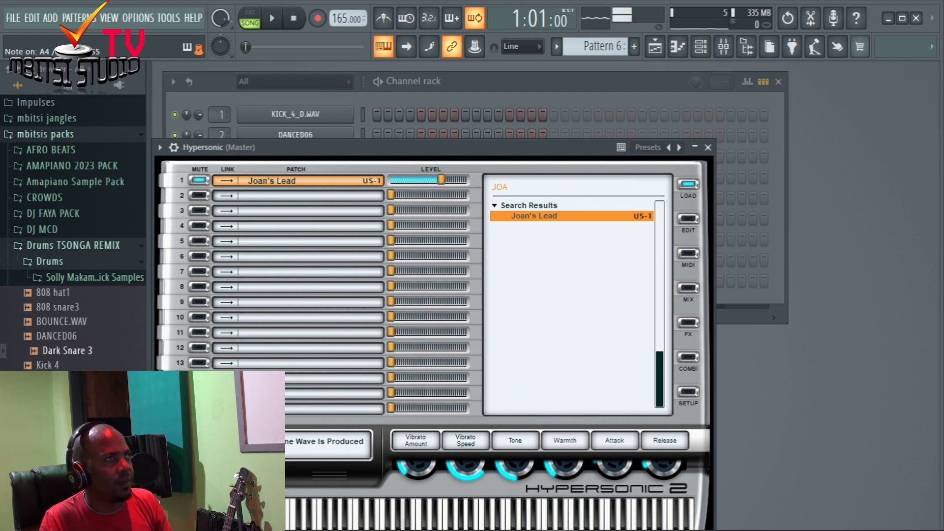
drag(441, 180, 463, 180)
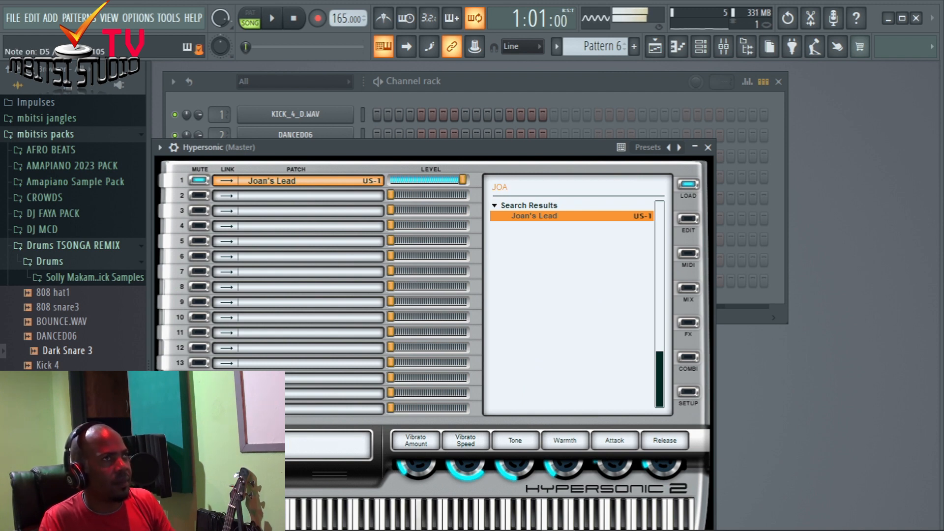
click(708, 148)
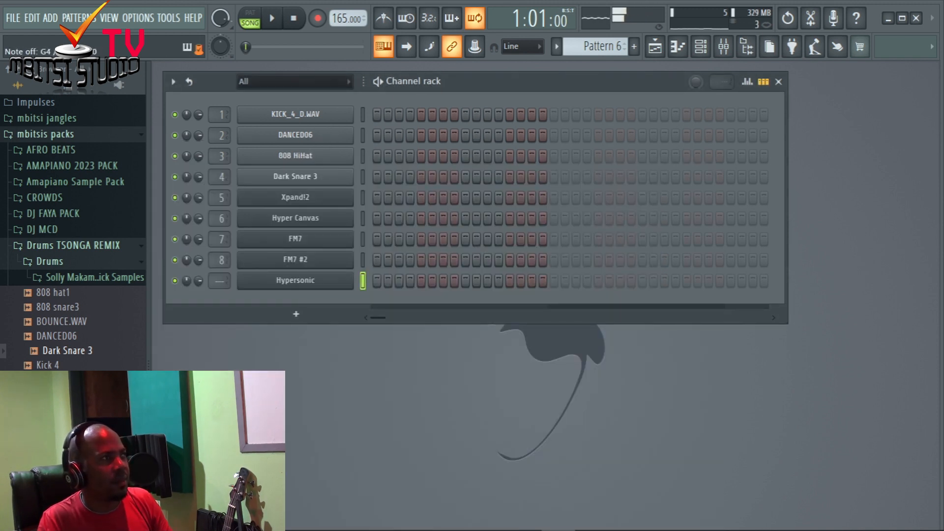
drag(220, 281, 220, 273)
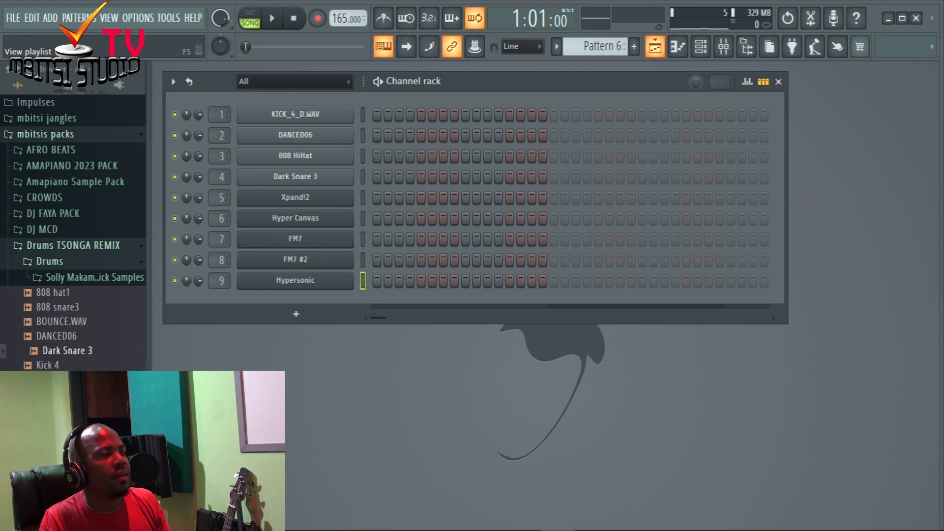
Rename Pattern 6 to JOANS with the medium red violet color #762861, and place it on playlist Track 6 across bars 1 to 4.
click(655, 47)
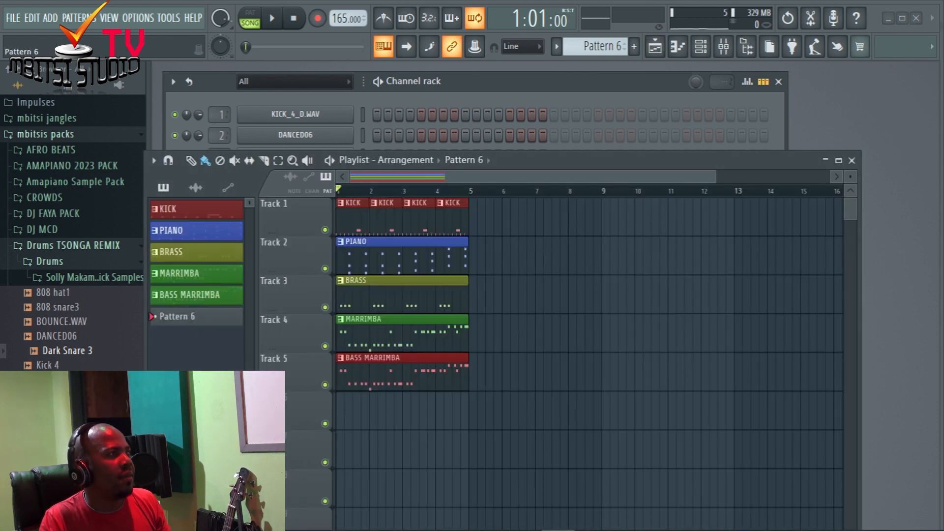
right_click(188, 317)
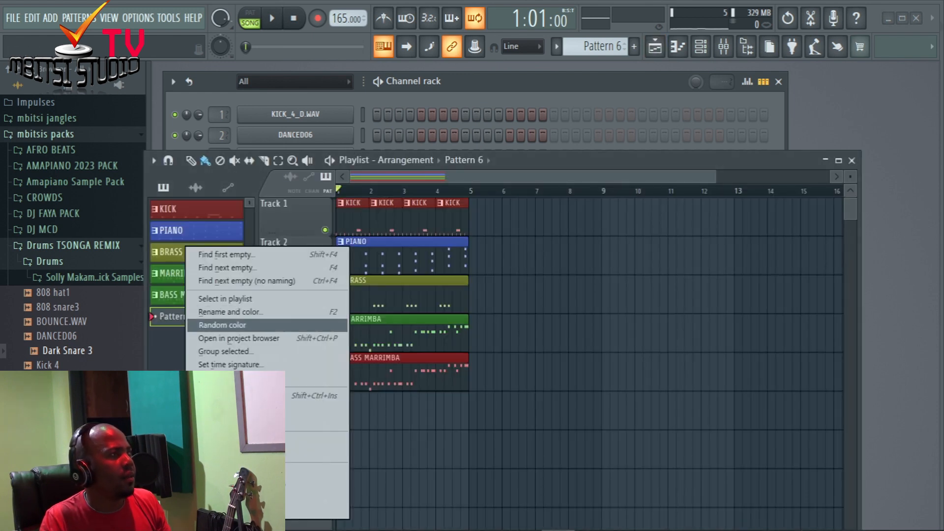
click(231, 311)
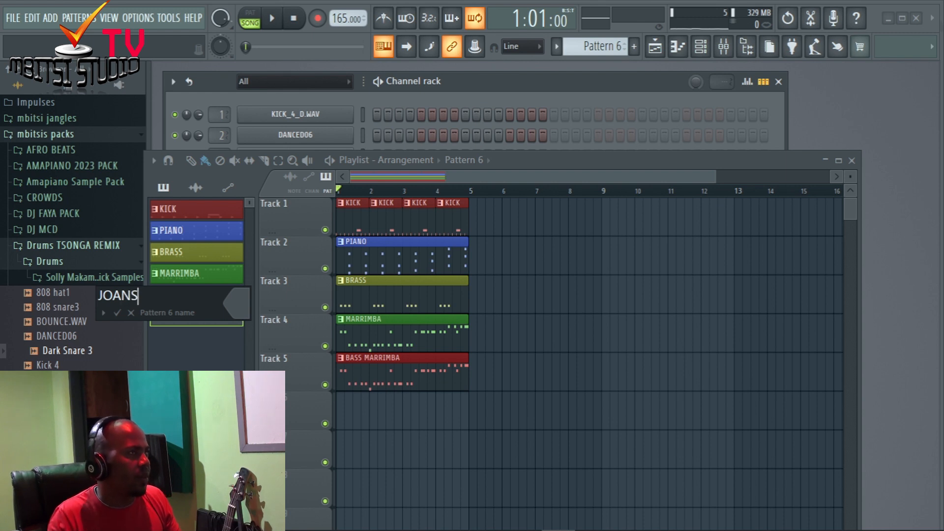
click(238, 303)
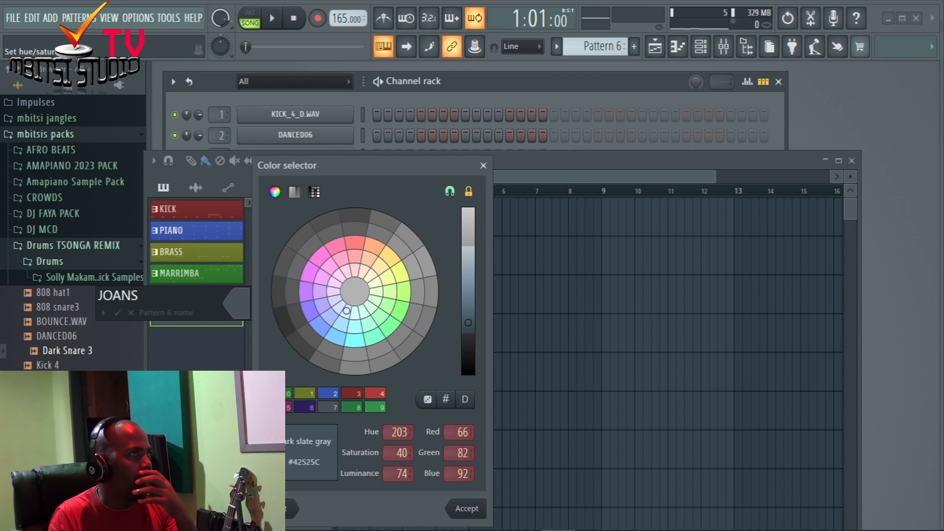
click(368, 259)
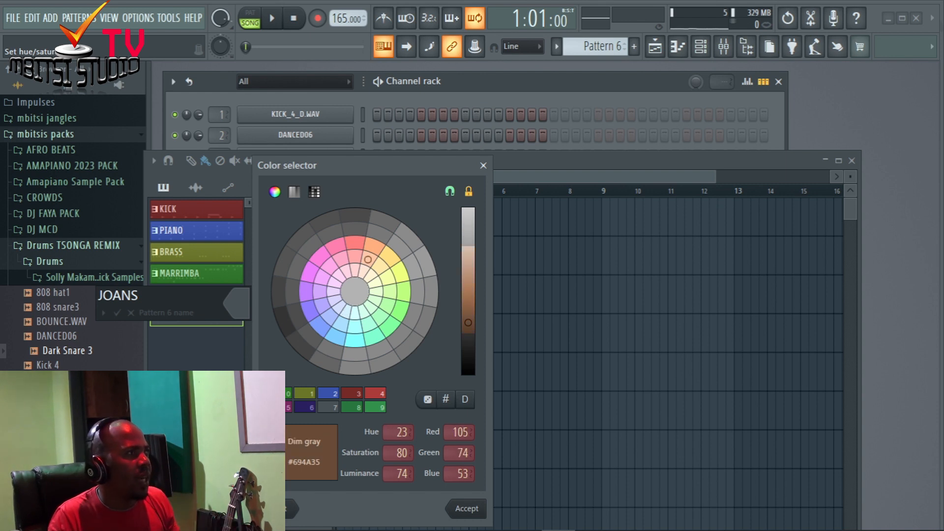
click(321, 257)
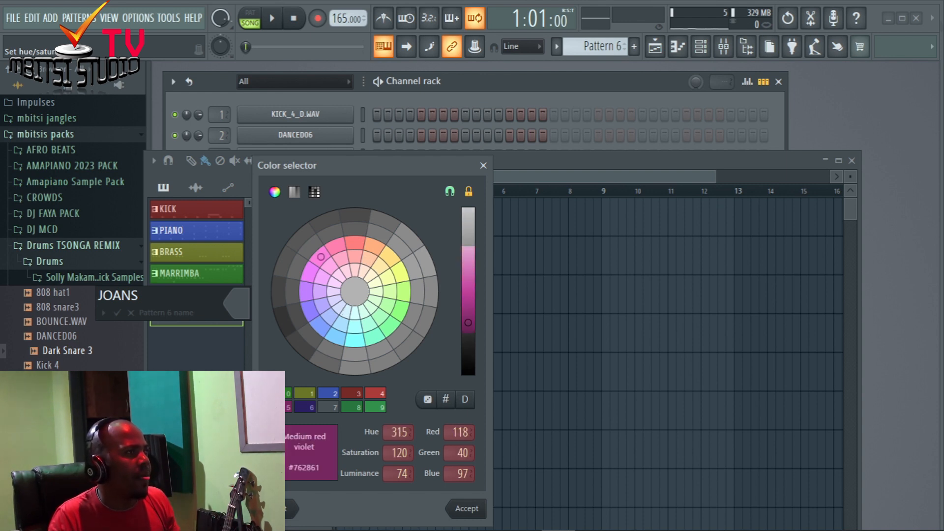
click(467, 509)
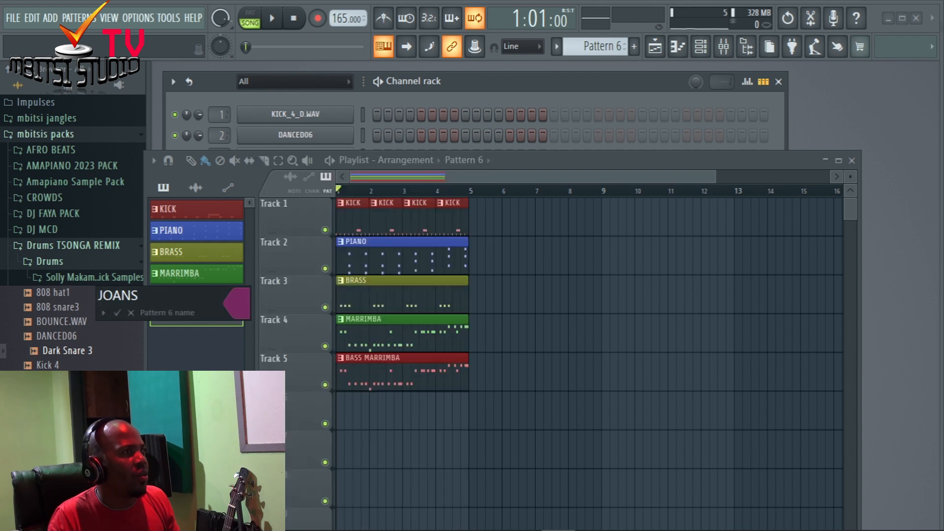
click(116, 313)
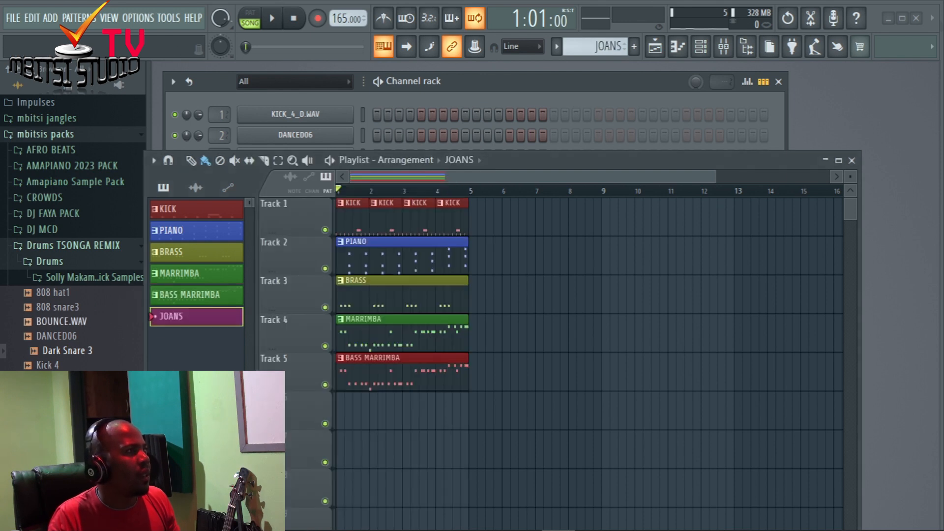
drag(197, 316, 469, 396)
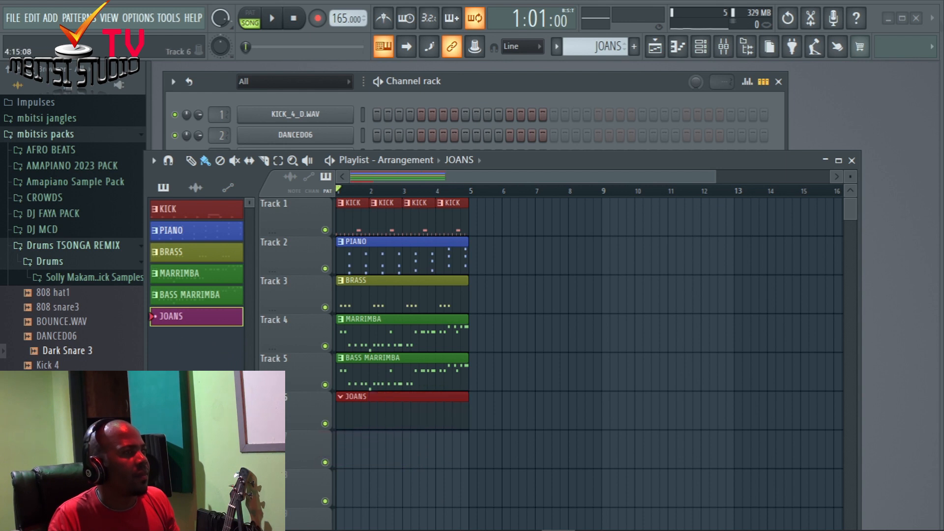
During song playback, mute the second D#6 note in each of bars 1 to 4 of the Hypersonic part, then close its piano roll.
key(F5)
key(space)
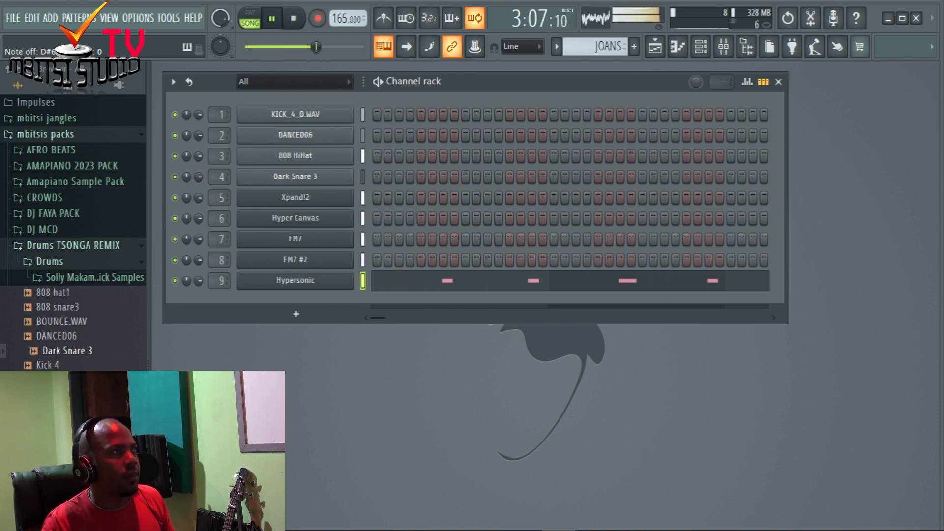
click(447, 281)
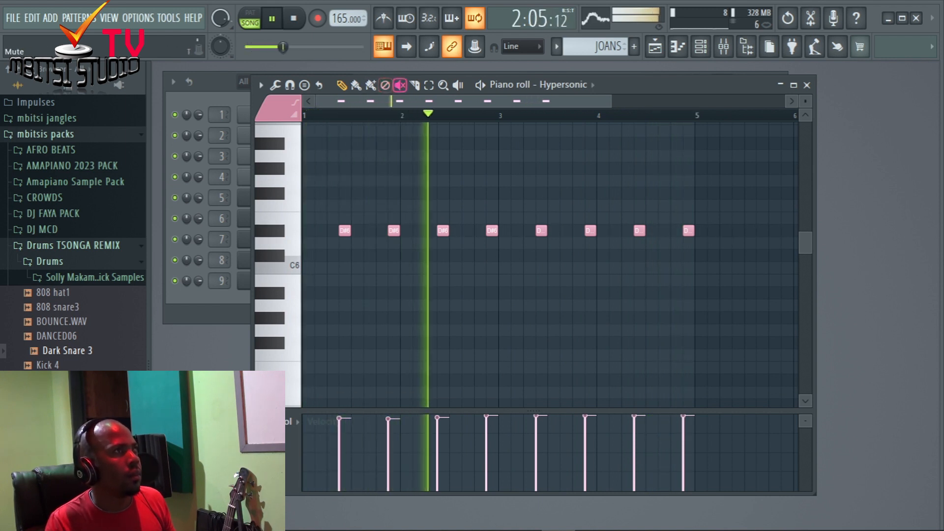
click(492, 231)
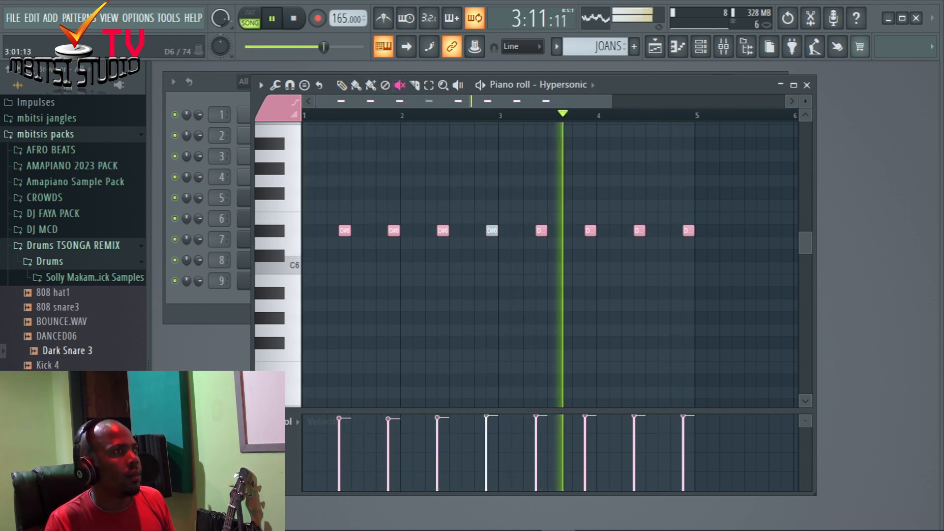
click(591, 231)
click(689, 230)
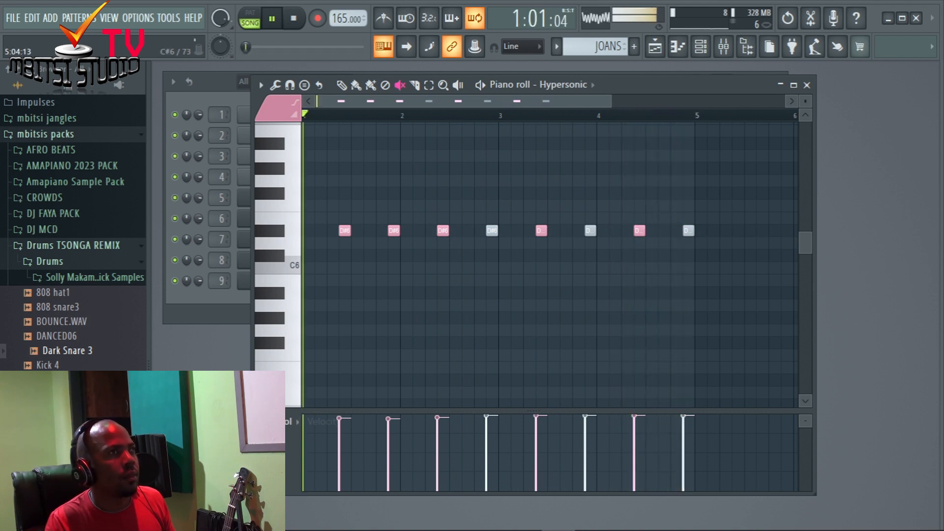
click(394, 231)
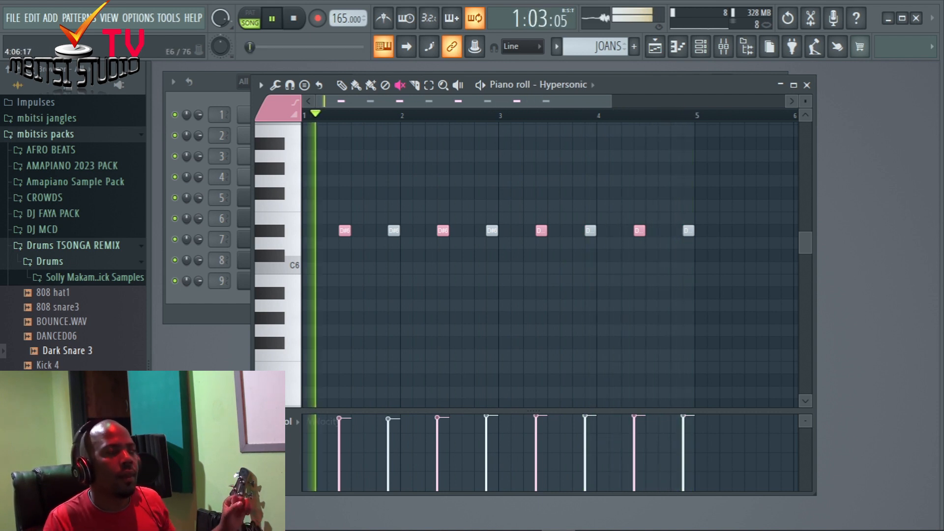
click(806, 85)
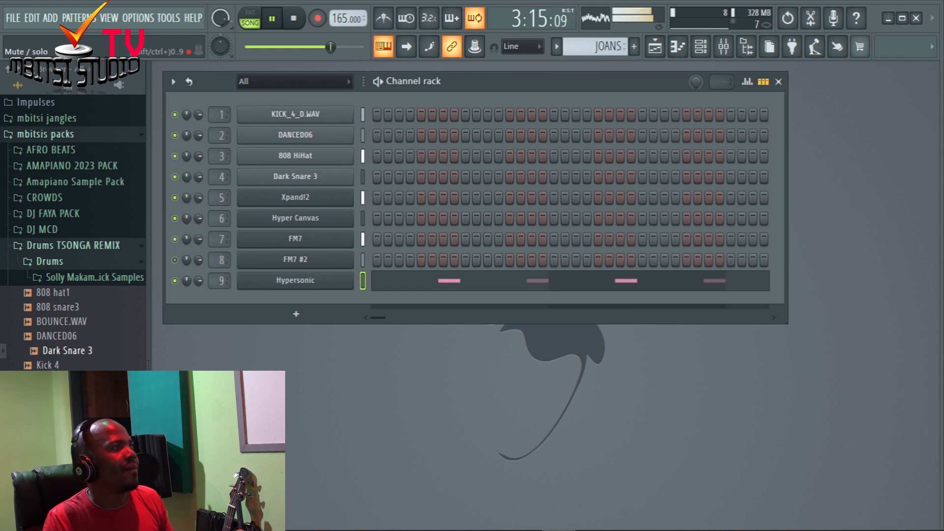
Listen to the playing beat with the Hyper Canvas channel switched on and off, ending with it muted.
click(174, 218)
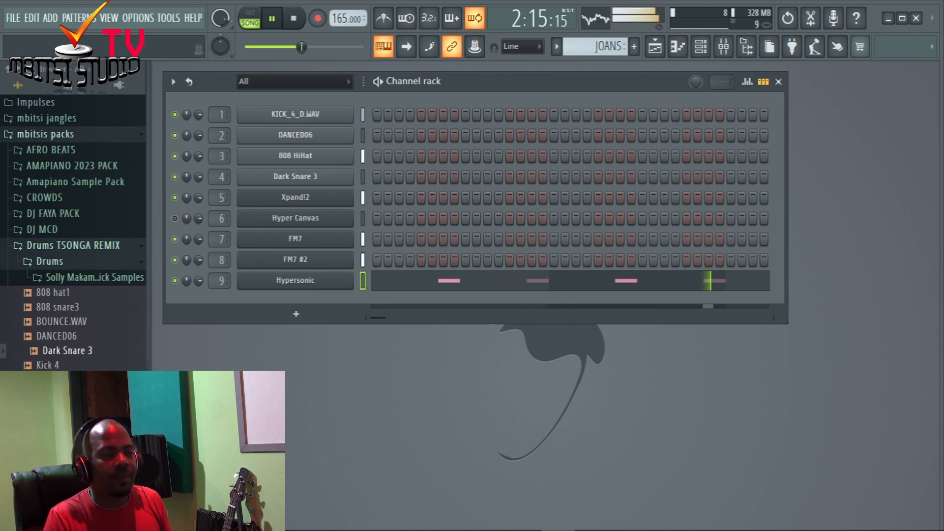
key(space)
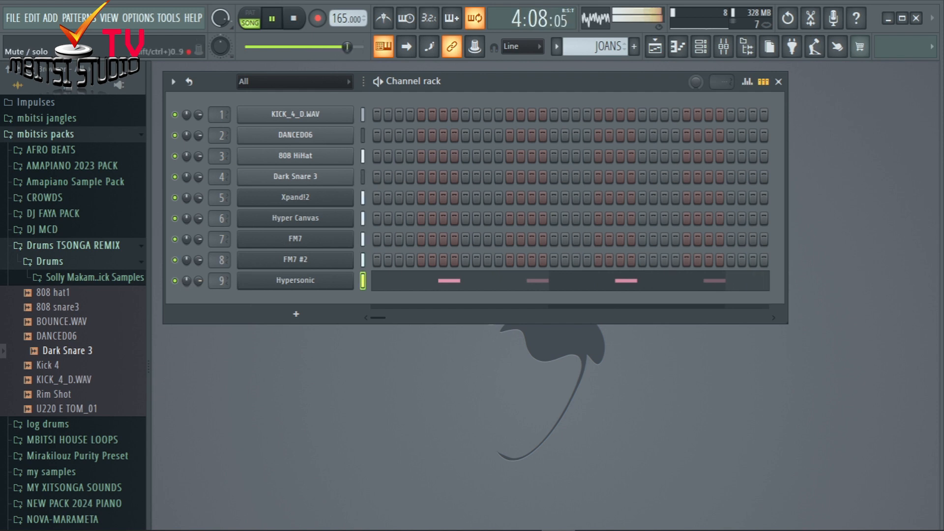
click(174, 218)
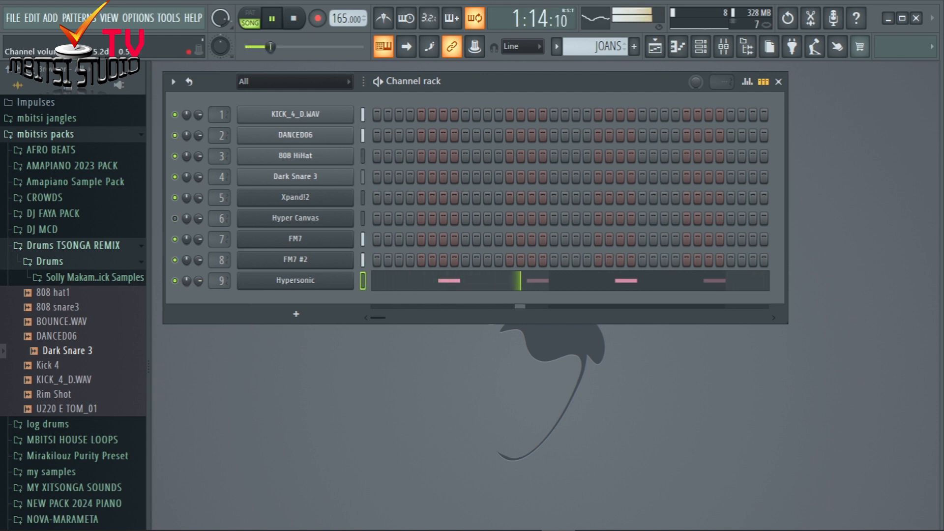